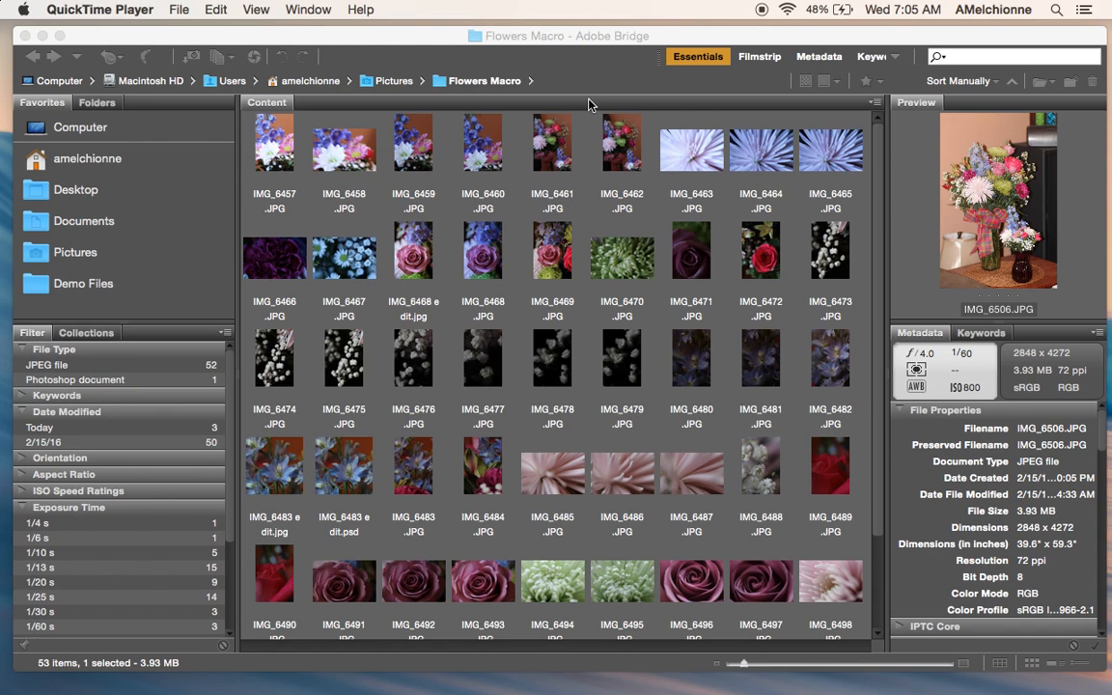
Step: Review the flower photos full screen one after another, starting from IMG_6457.JPG
{"action": "left_click", "coordinate": [882, 216]}
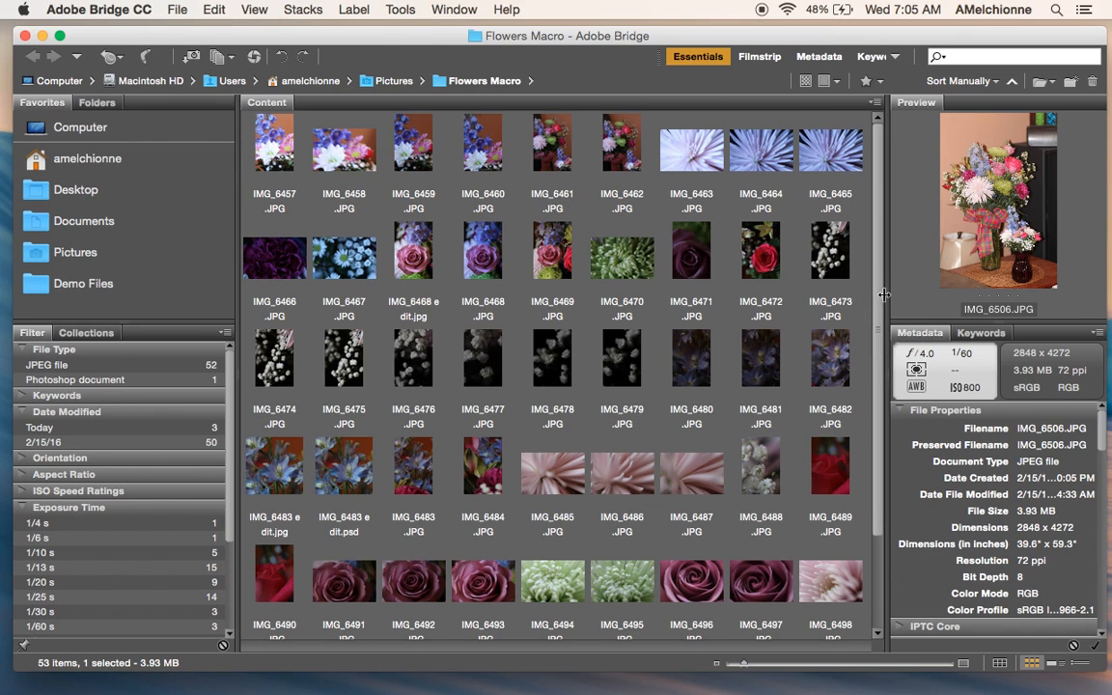
{"action": "left_click_drag", "start_coordinate": [879, 296], "coordinate": [880, 224]}
{"action": "left_click", "coordinate": [281, 147]}
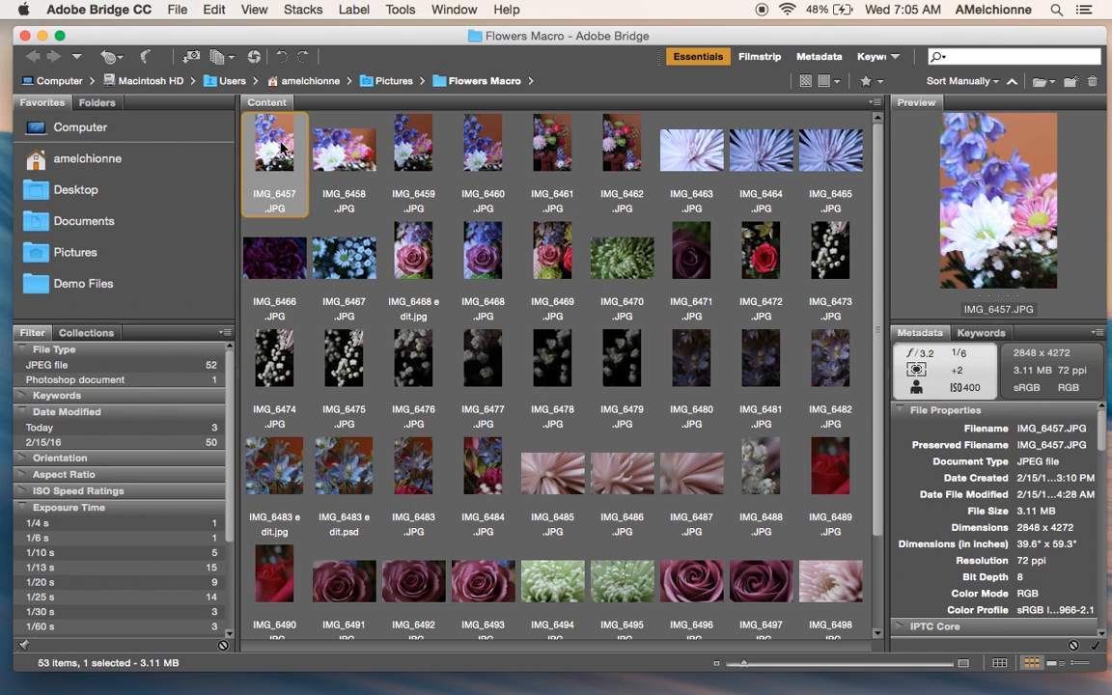
{"action": "key", "text": "space"}
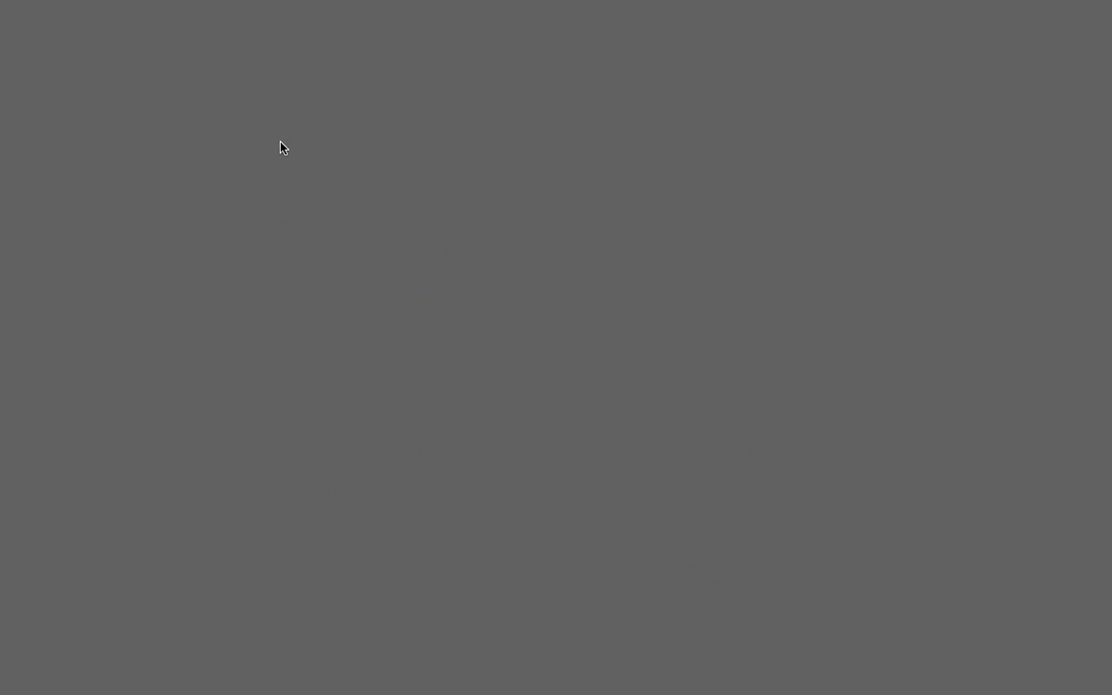
{"action": "key", "text": "Right"}
{"action": "key", "text": "Right"}
{"action": "key", "text": "Right"}
{"action": "key", "text": "Right"}
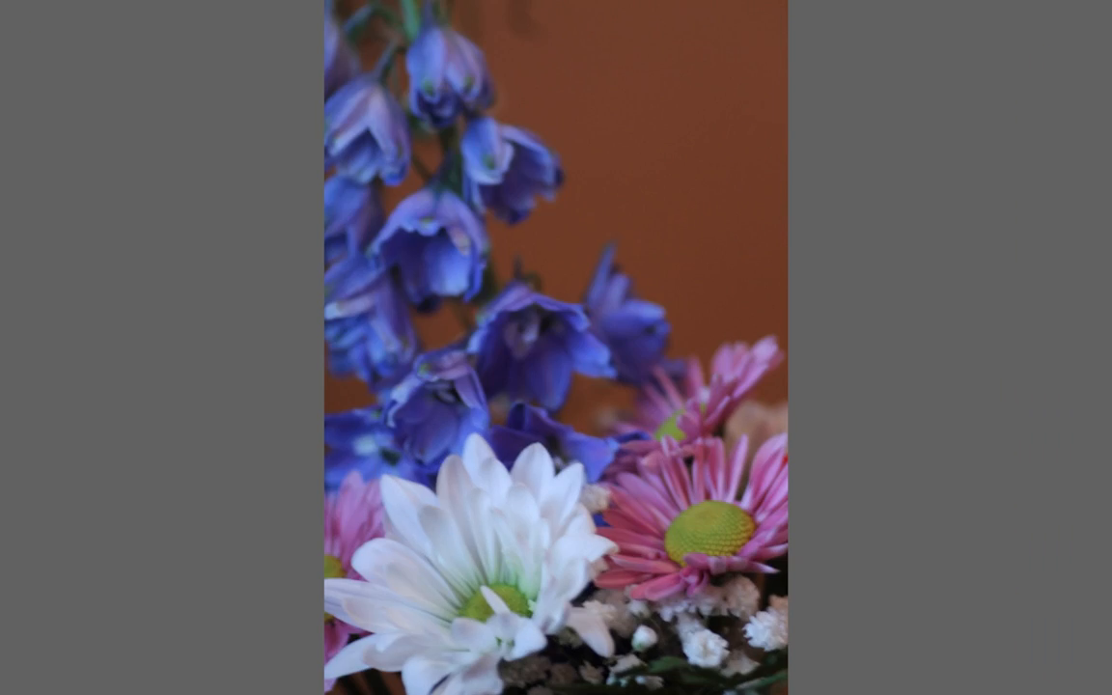
{"action": "key", "text": "Right"}
{"action": "key", "text": "Right"}
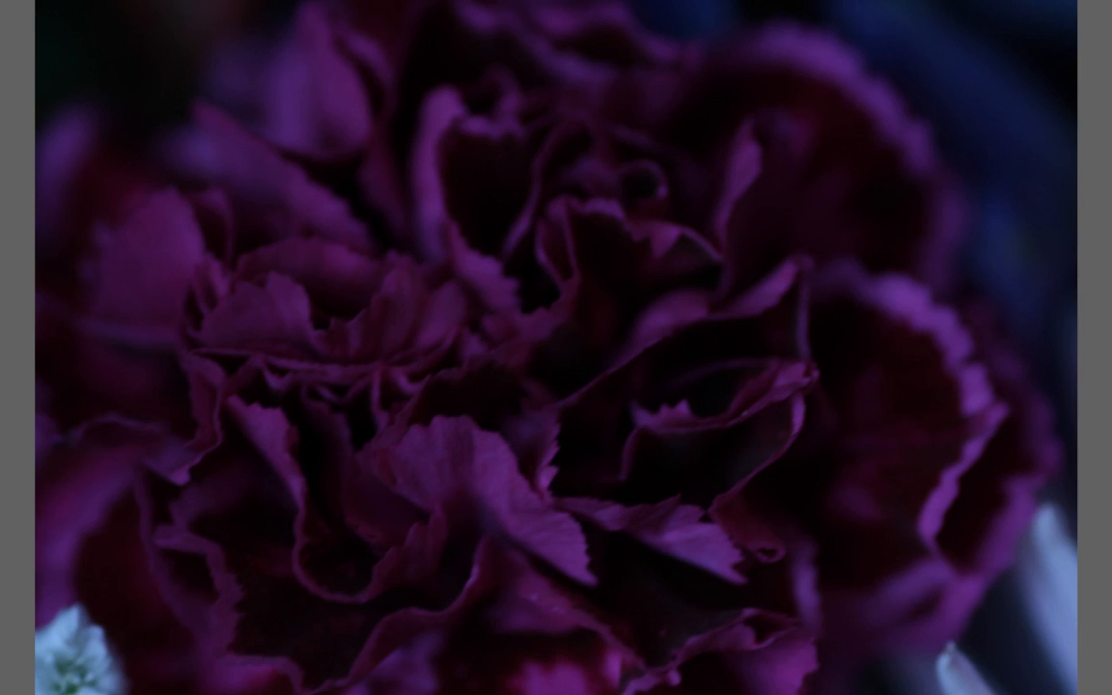
{"action": "key", "text": "space"}
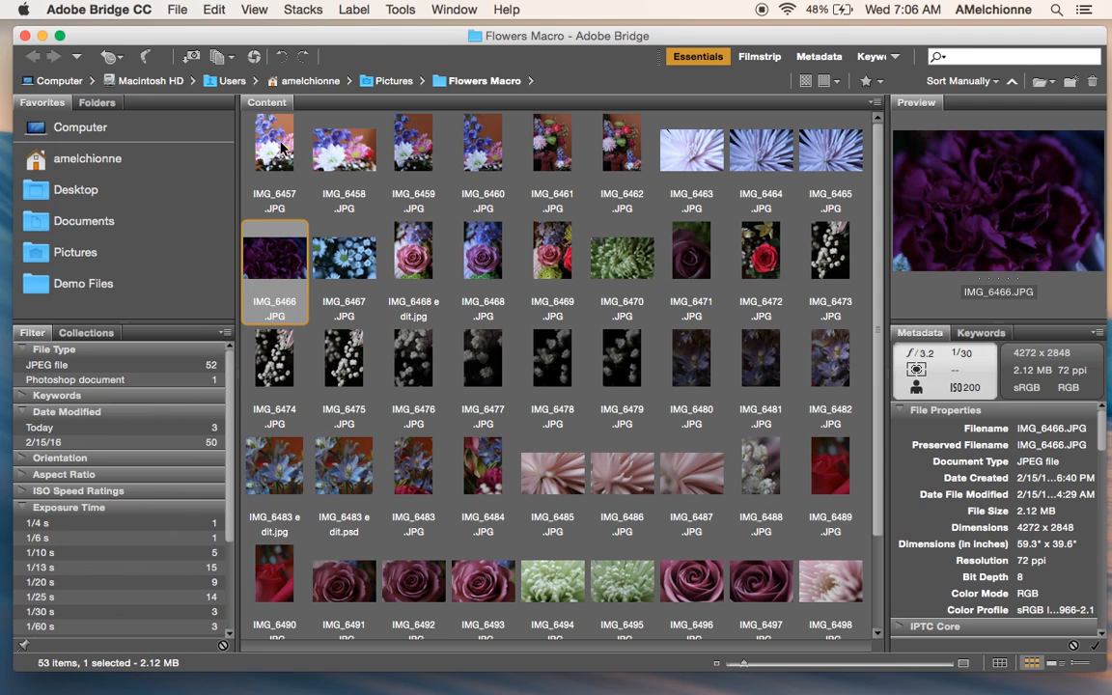
Step: Give five-star ratings to IMG_6459.JPG, IMG_6464.JPG and the red rose photo IMG_6472.JPG
{"action": "left_click", "coordinate": [412, 147]}
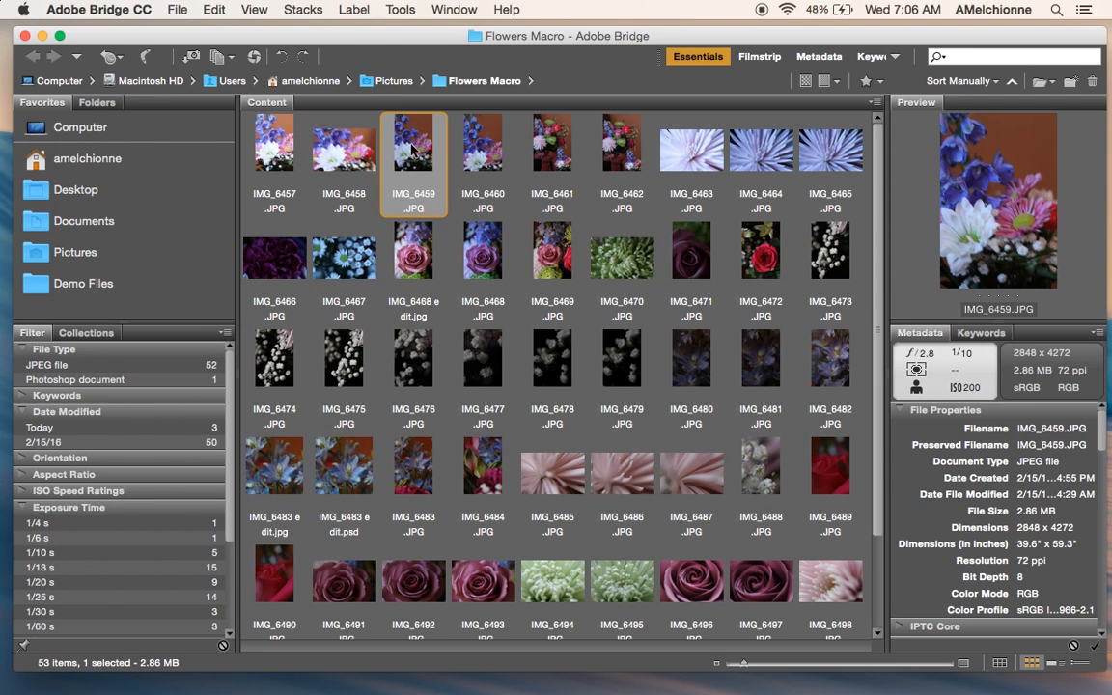
{"action": "key", "text": "super+5"}
{"action": "left_click", "coordinate": [692, 150]}
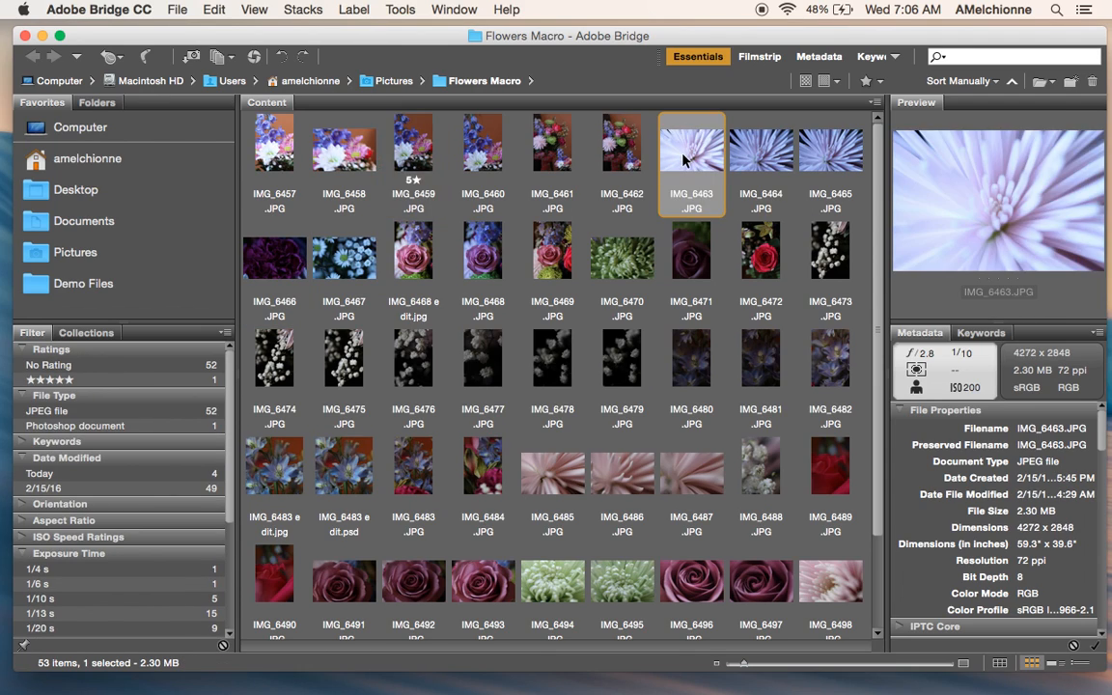
{"action": "left_click", "coordinate": [756, 162]}
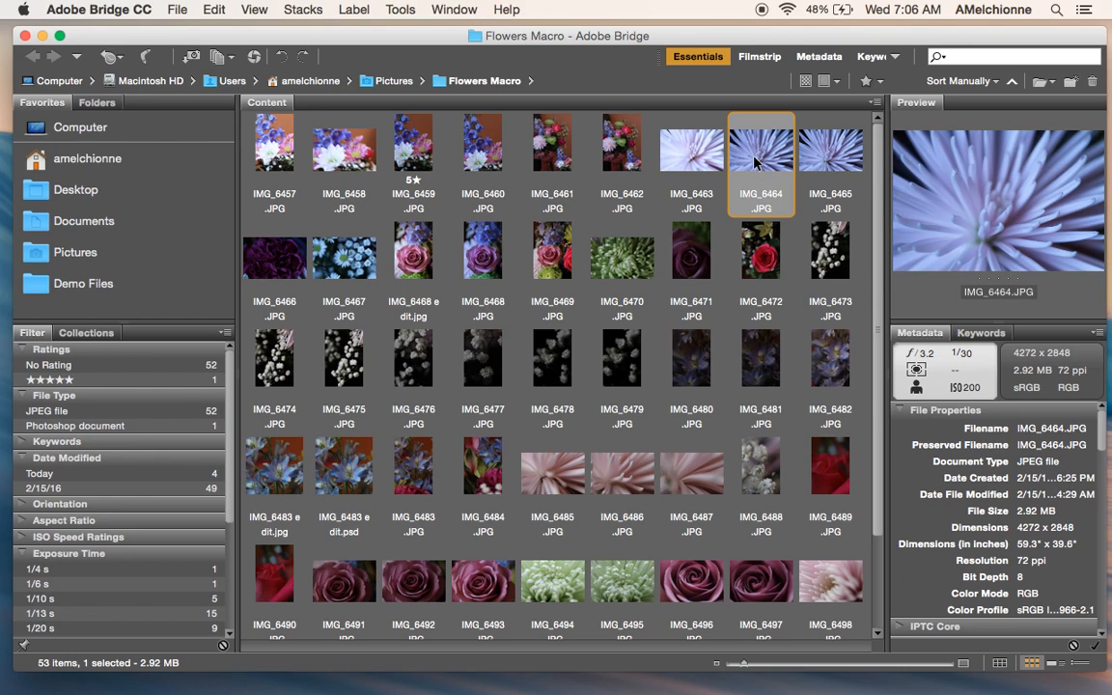
{"action": "key", "text": "super+5"}
{"action": "left_click", "coordinate": [752, 266]}
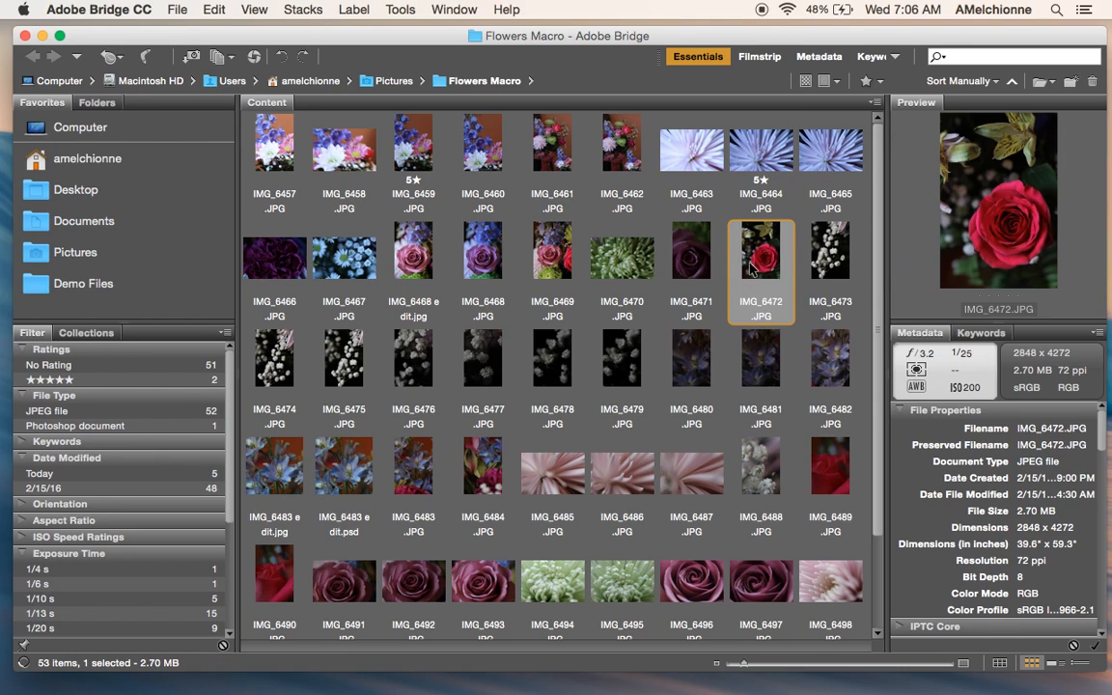
{"action": "key", "text": "super+5"}
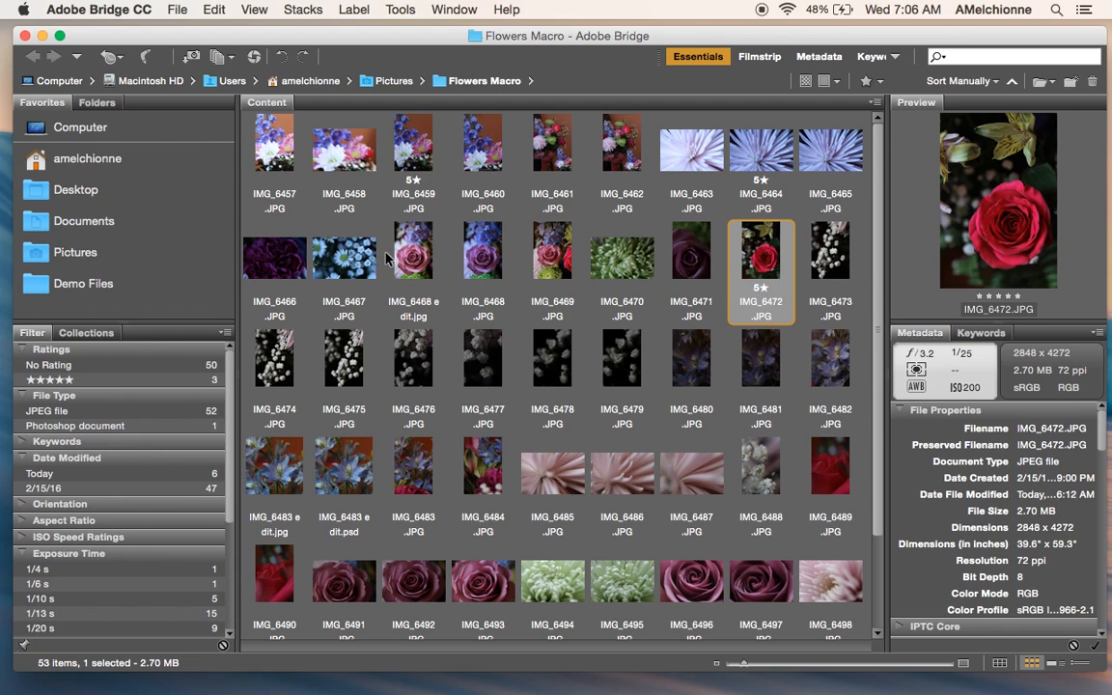
Step: Give five-star ratings to IMG_6468 edit.jpg, IMG_6470.JPG and IMG_6475.JPG
{"action": "left_click", "coordinate": [409, 261]}
{"action": "key", "text": "super+5"}
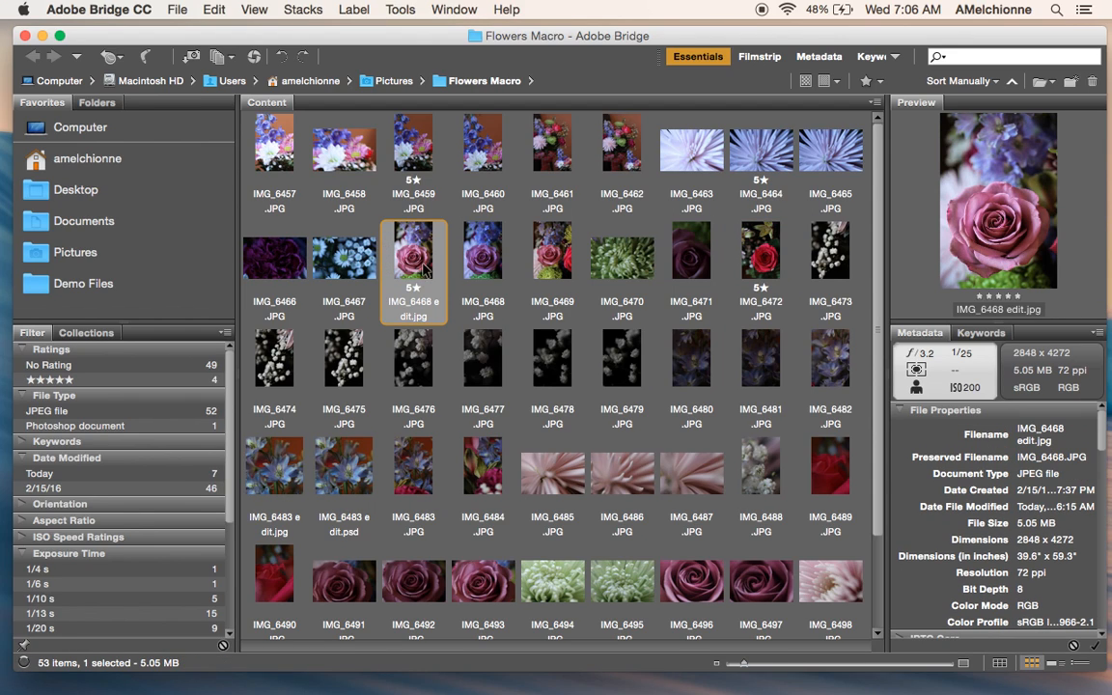
{"action": "left_click", "coordinate": [626, 265]}
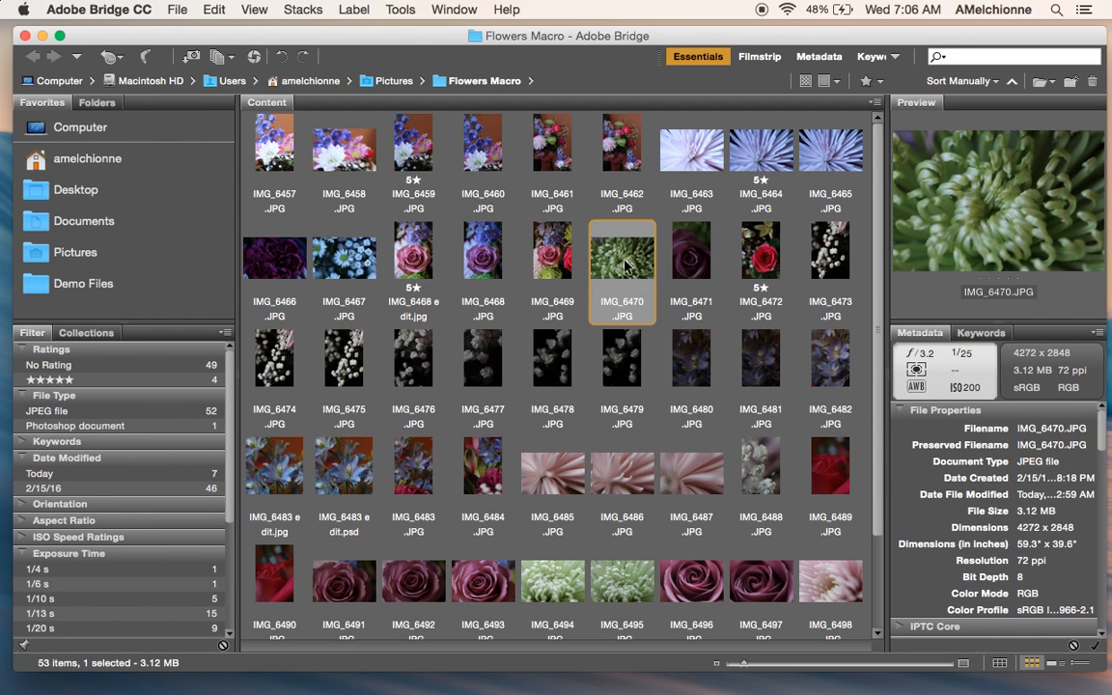
{"action": "key", "text": "super+5"}
{"action": "left_click", "coordinate": [330, 375]}
{"action": "key", "text": "super+5"}
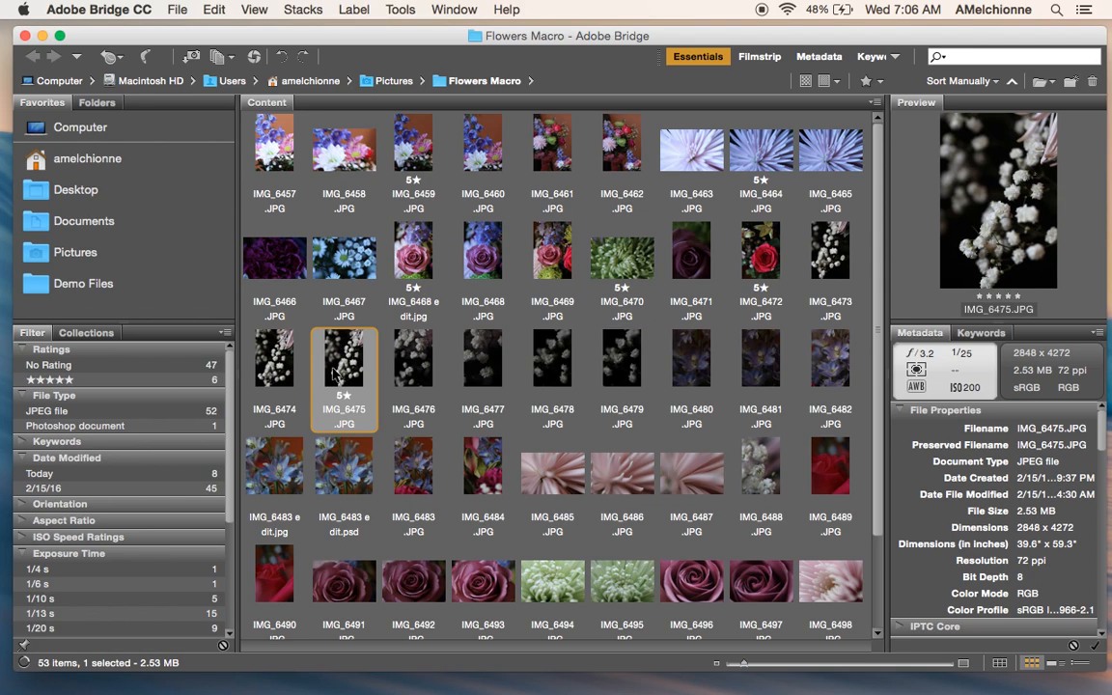
Step: Give five-star ratings to IMG_6483.JPG and the rose close-up IMG_6496.JPG
{"action": "left_click", "coordinate": [407, 466]}
{"action": "key", "text": "super+5"}
{"action": "left_click", "coordinate": [692, 579]}
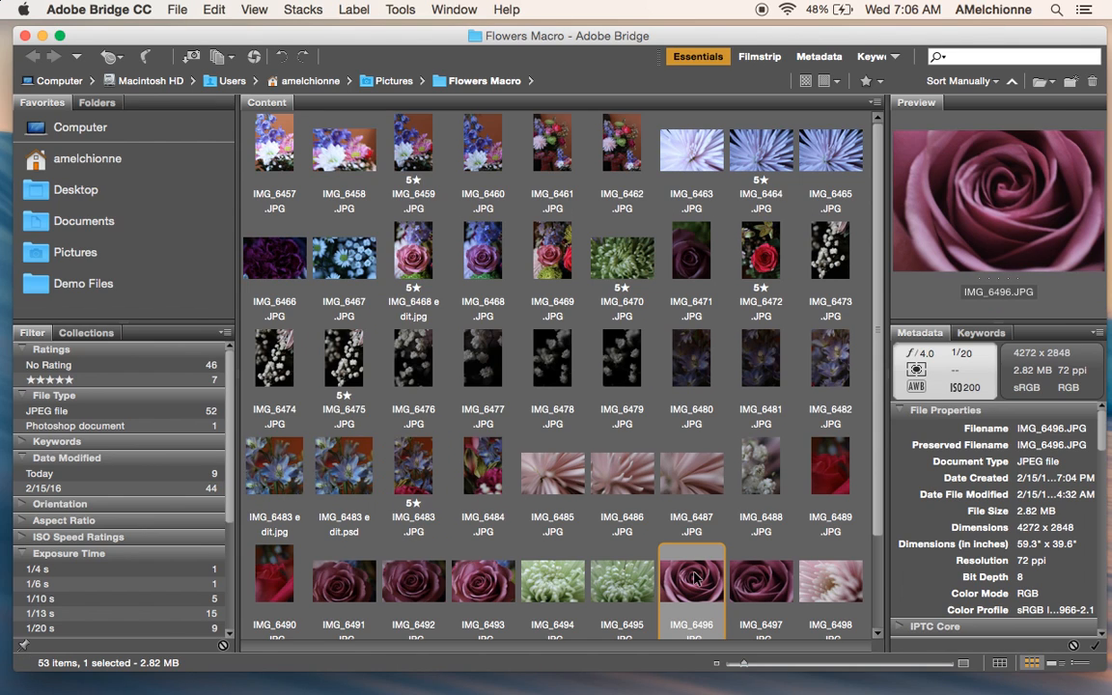
{"action": "key", "text": "super+5"}
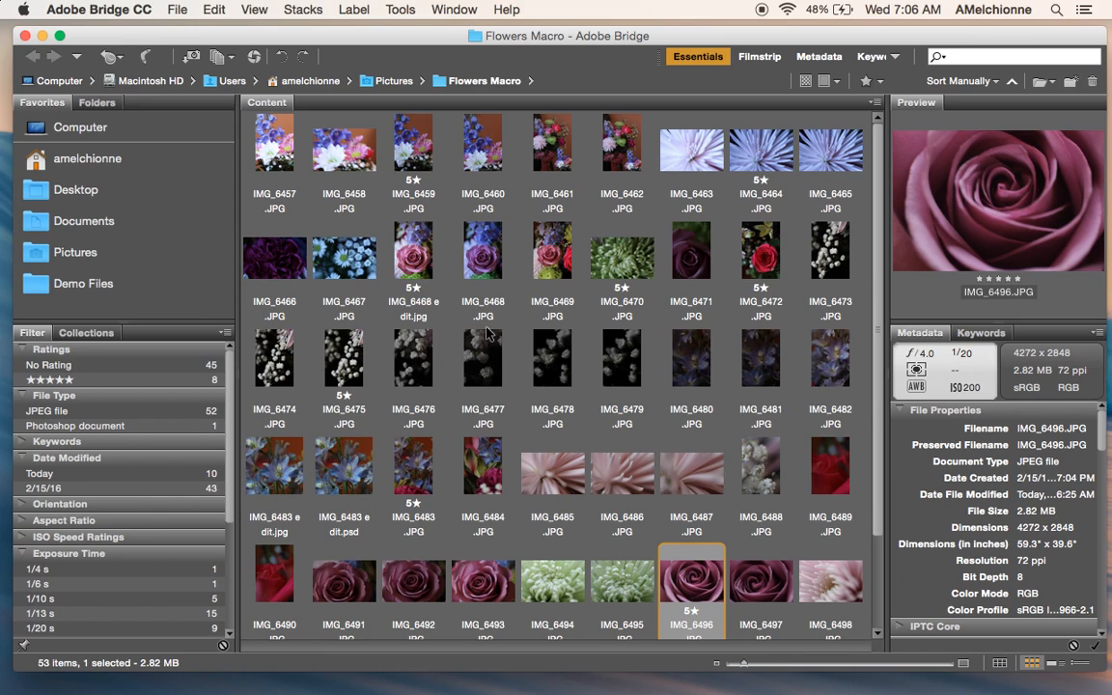
Step: Filter the Flowers Macro folder to show only five-star photos and select all of them
{"action": "left_click", "coordinate": [881, 83]}
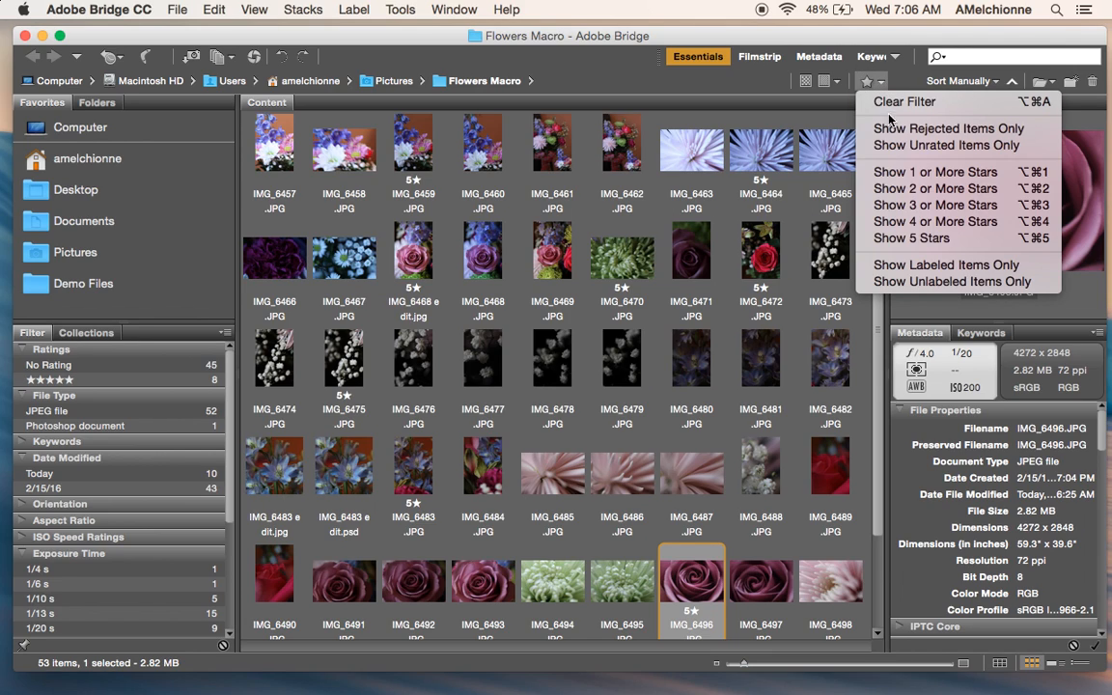
{"action": "left_click", "coordinate": [876, 239]}
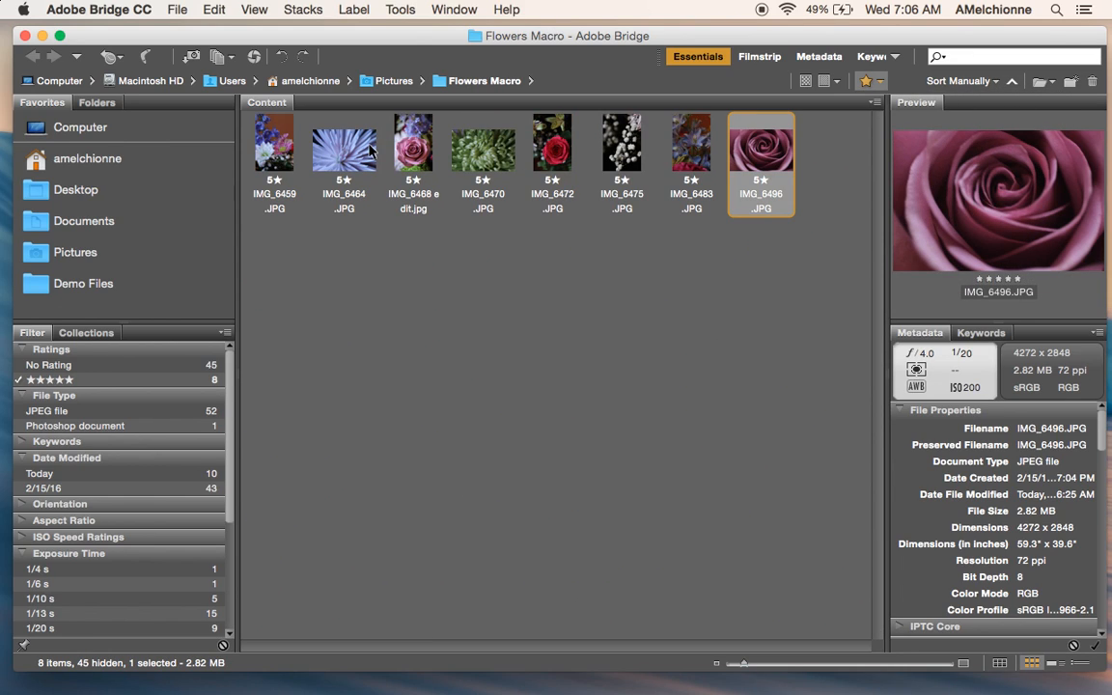
{"action": "key", "text": "super+a"}
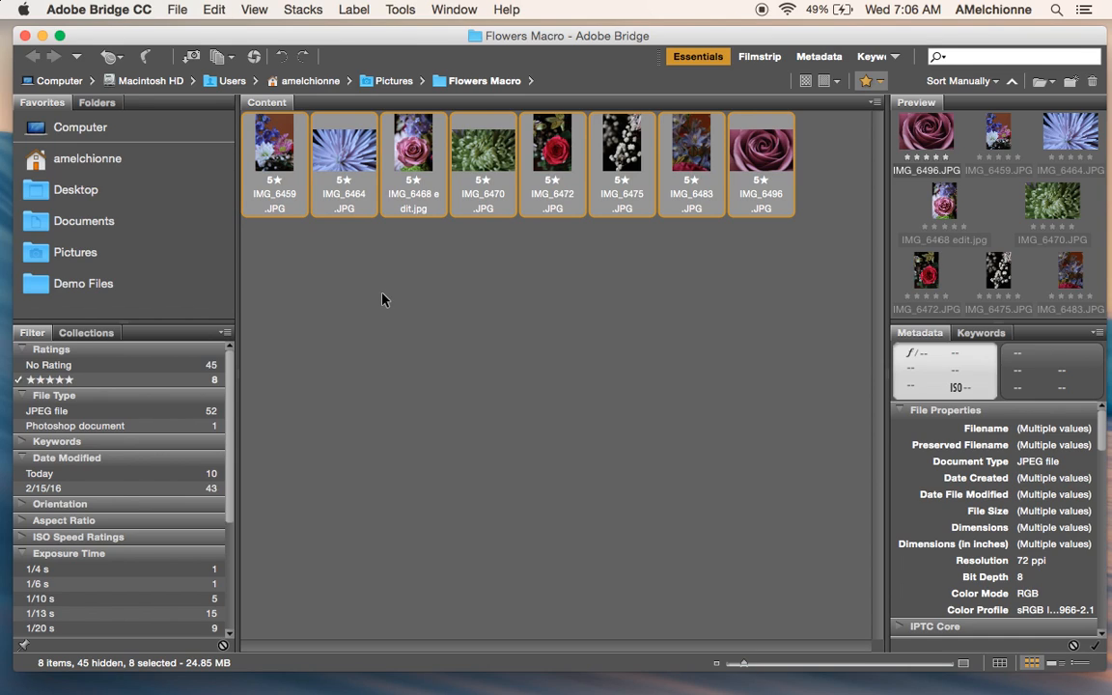
Step: Start a Batch Rename of the selected photos that moves them to a new folder named LINE inside Flowers Macro
{"action": "left_click", "coordinate": [397, 9]}
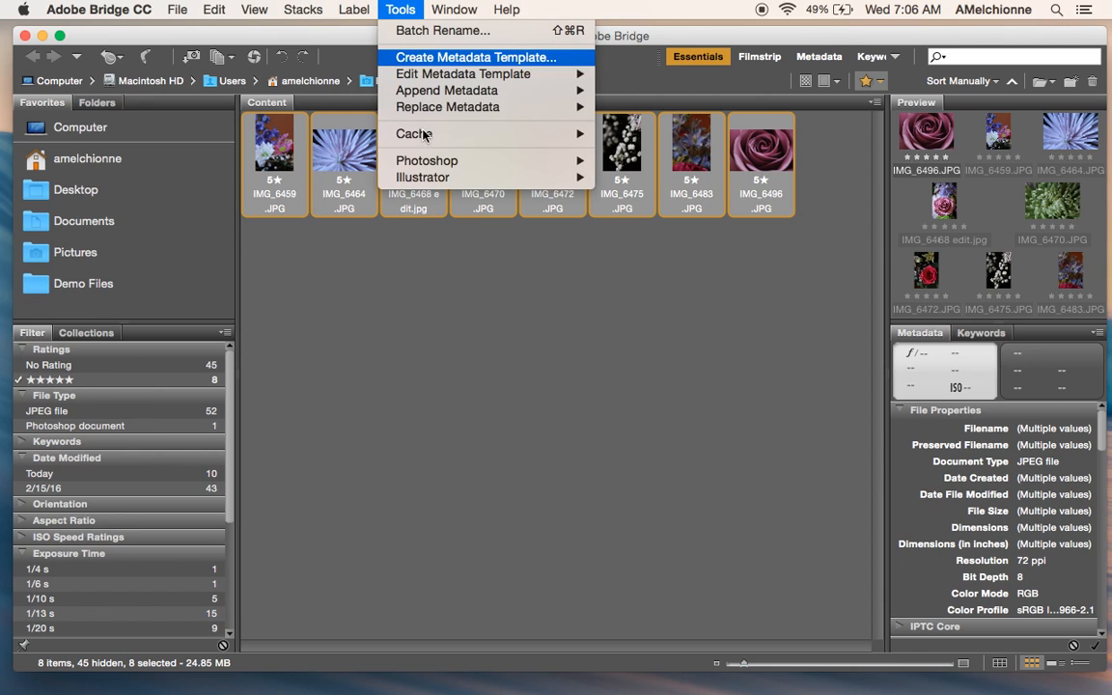
{"action": "left_click", "coordinate": [415, 32]}
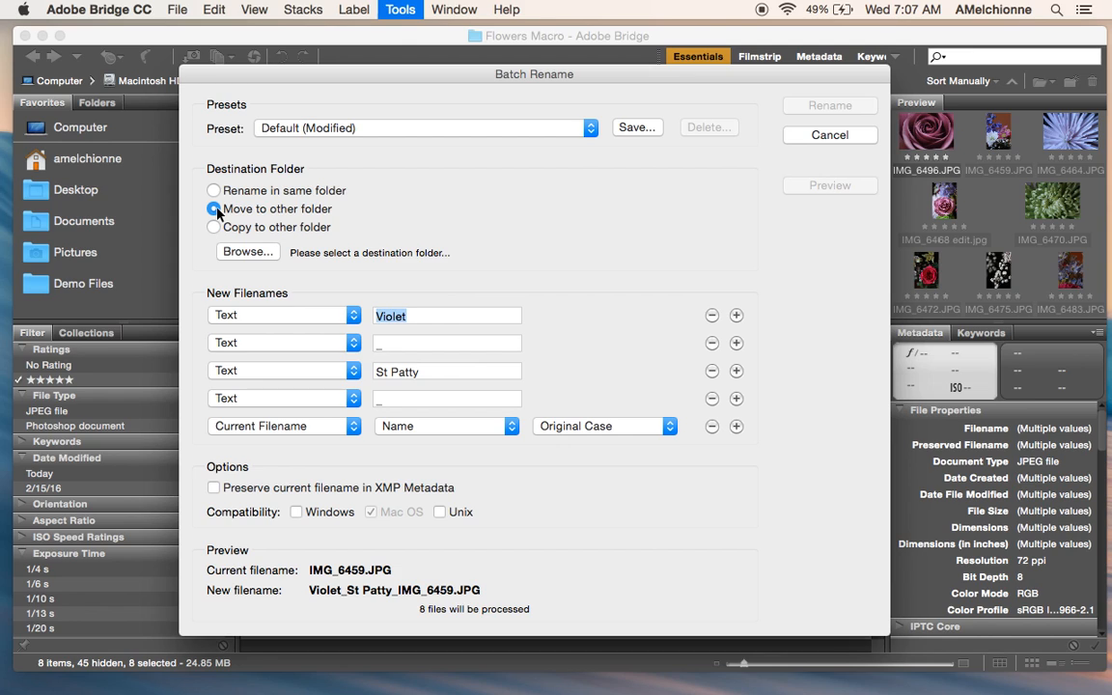
{"action": "left_click", "coordinate": [241, 251]}
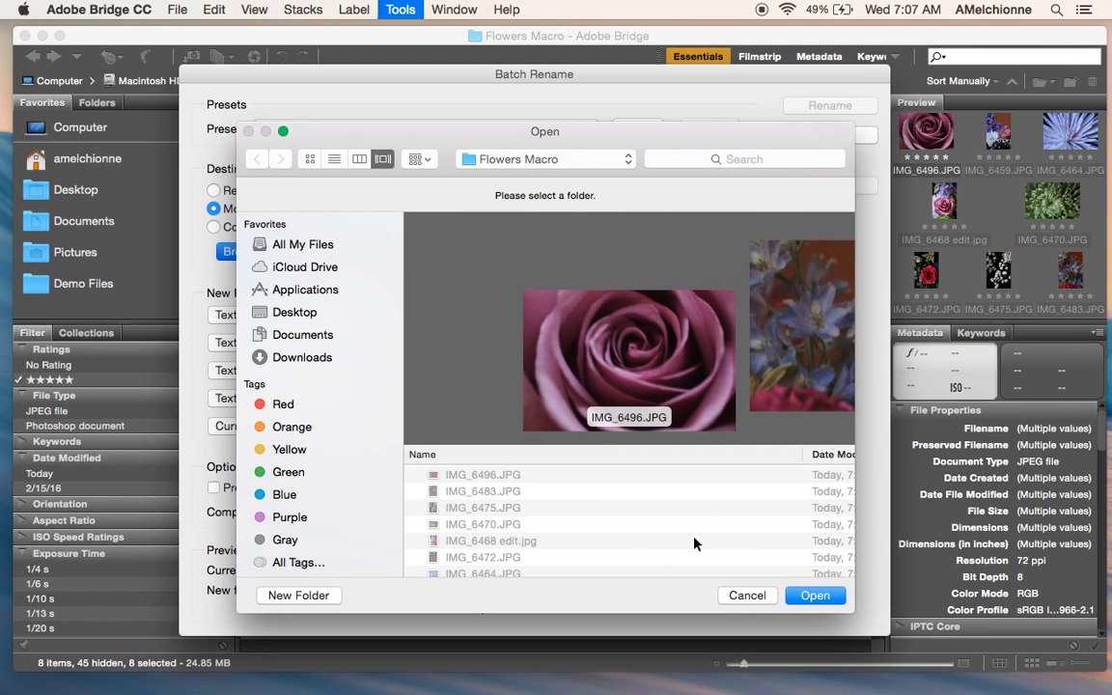
{"action": "scroll", "coordinate": [733, 535], "scroll_direction": "down", "scroll_amount": 2}
{"action": "scroll", "coordinate": [522, 555], "scroll_direction": "up", "scroll_amount": 2}
{"action": "left_click", "coordinate": [301, 596]}
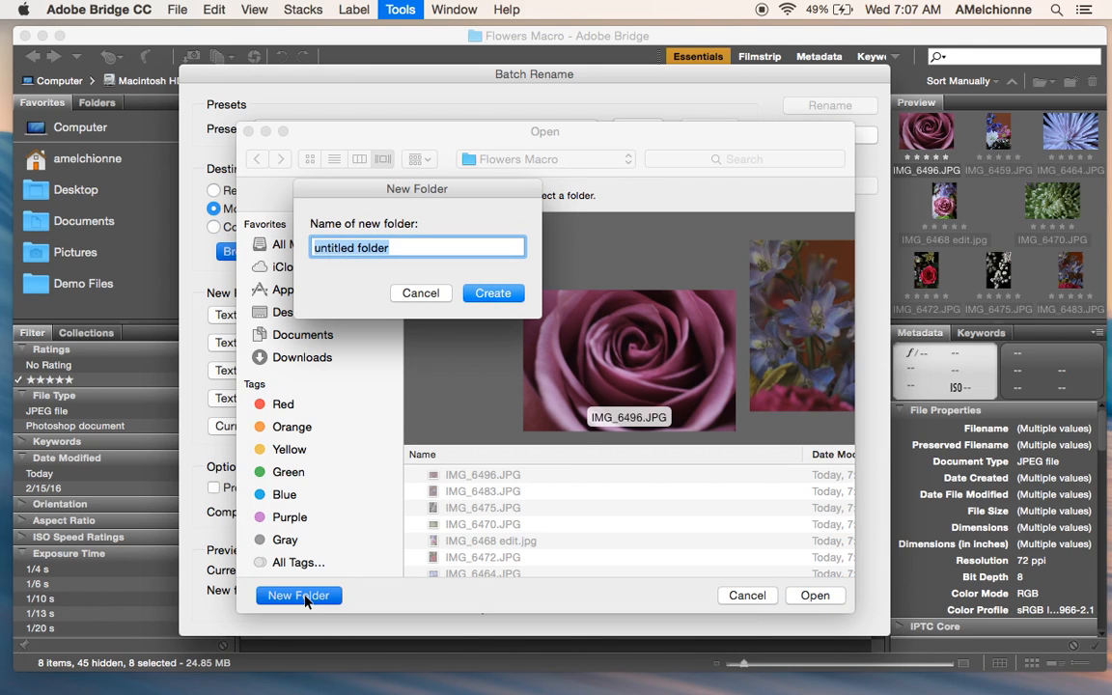
{"action": "type", "text": "LINE"}
{"action": "left_click", "coordinate": [493, 293]}
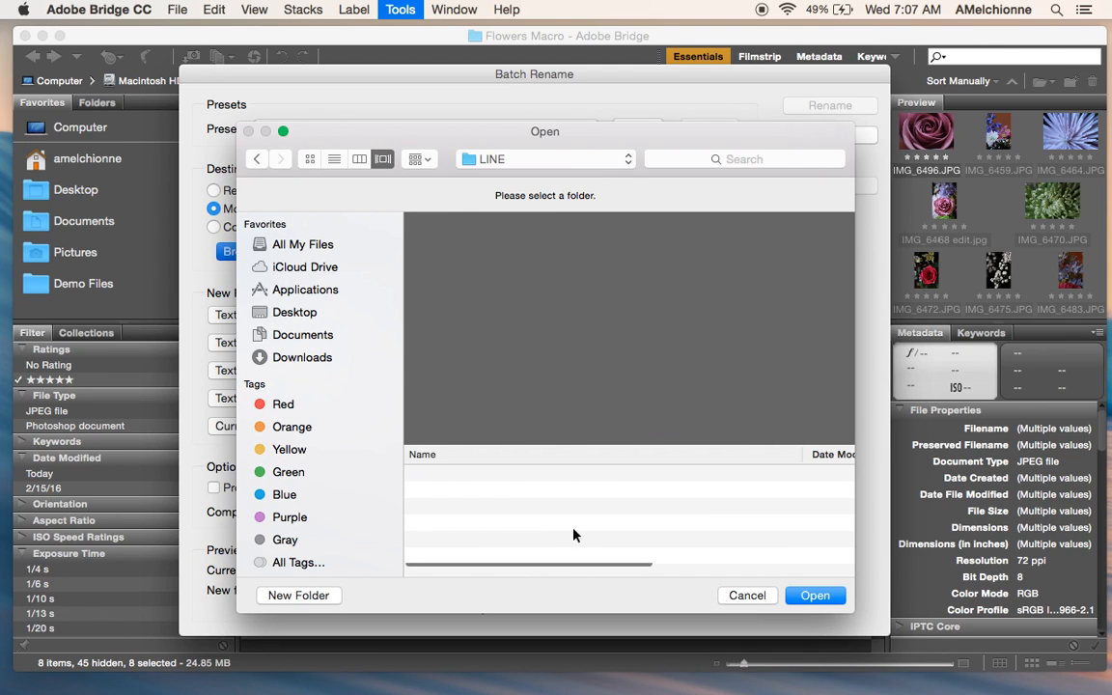
{"action": "left_click", "coordinate": [814, 596]}
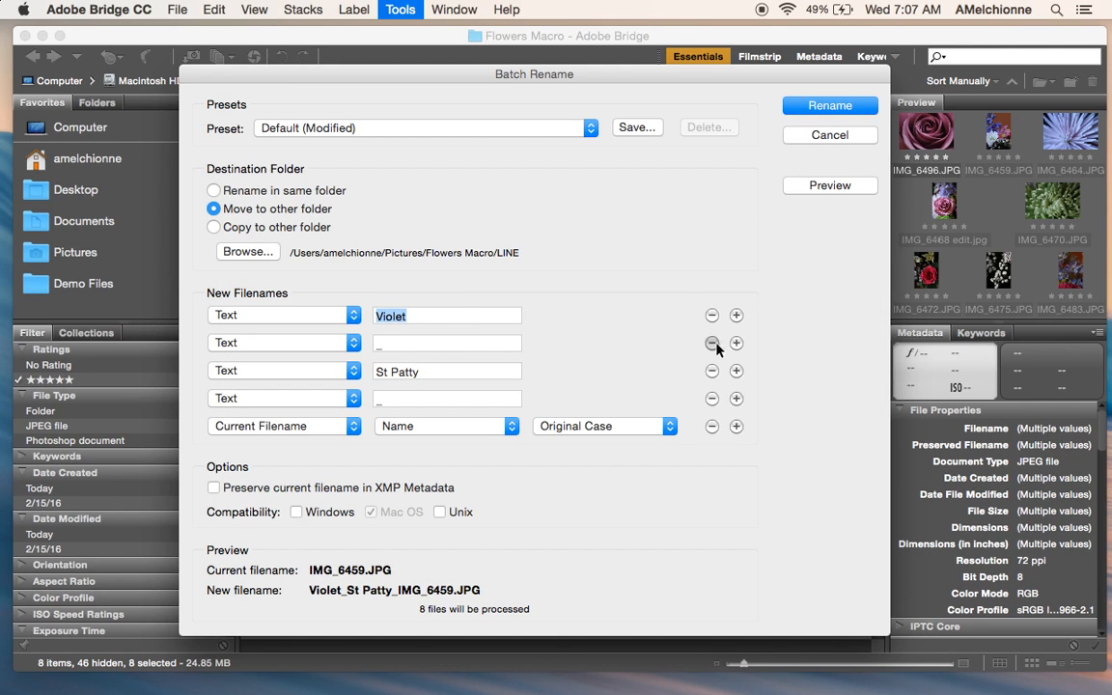
Step: Replace the first text part of the new filenames with "Line"
{"action": "type", "text": "LIN"}
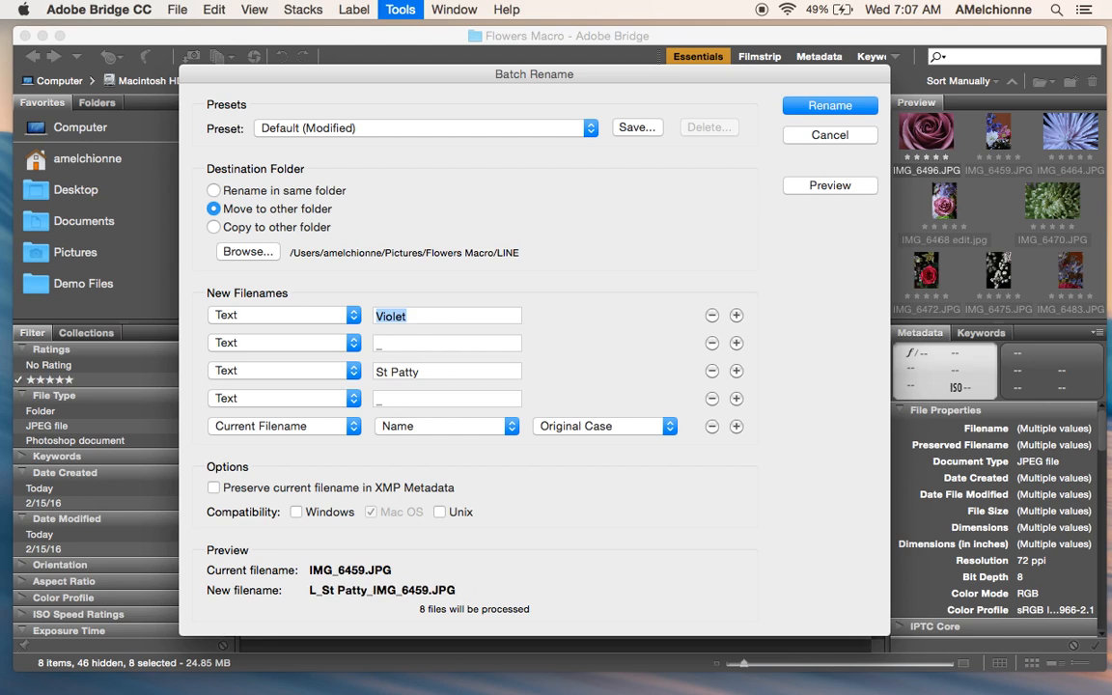
{"action": "key", "text": "BackSpace"}
{"action": "key", "text": "BackSpace"}
{"action": "type", "text": "ine"}
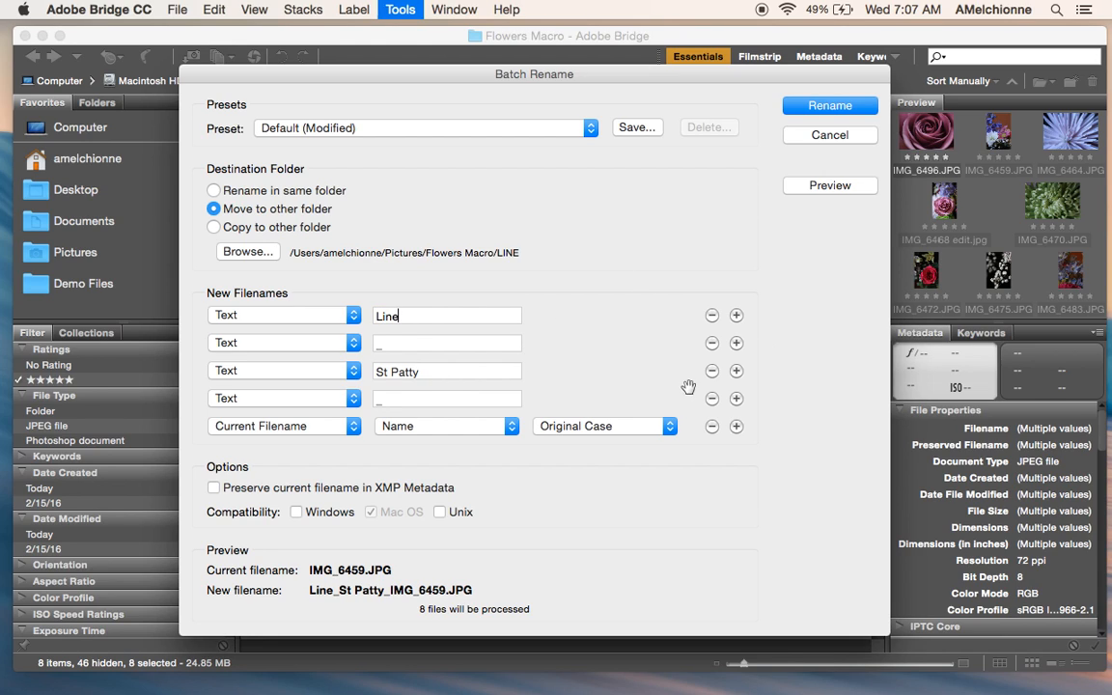
Step: Remove the "St Patty" text and the extra underscore from the new filenames, leaving Line, one underscore and the current filename
{"action": "left_click", "coordinate": [737, 371]}
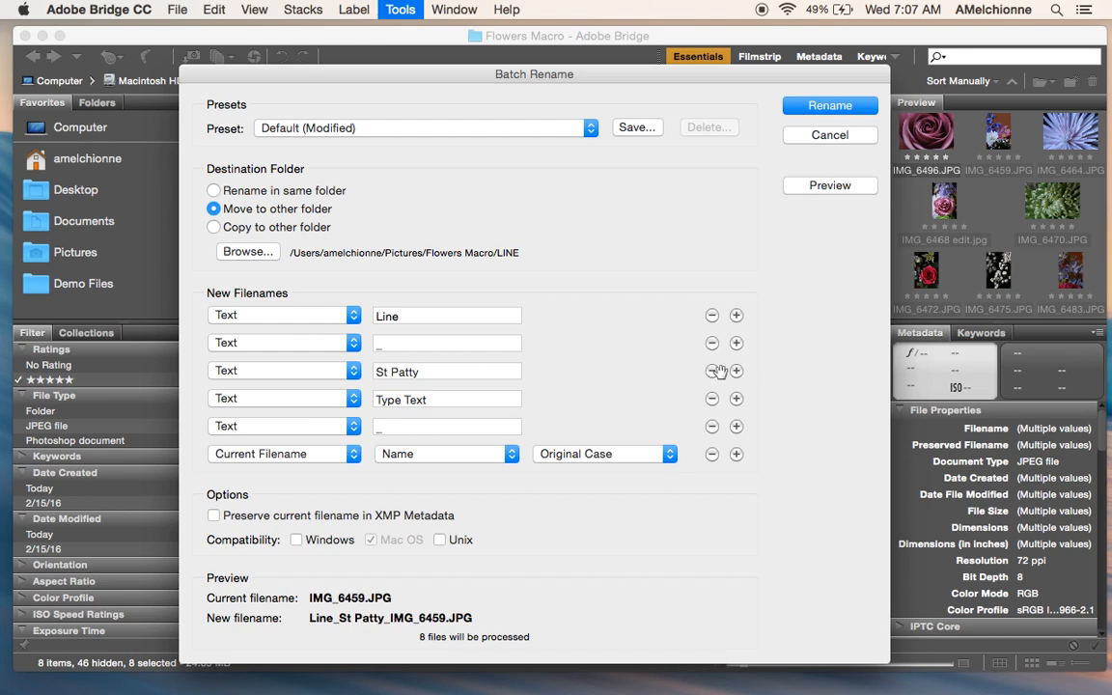
{"action": "left_click", "coordinate": [711, 371]}
{"action": "left_click", "coordinate": [711, 371]}
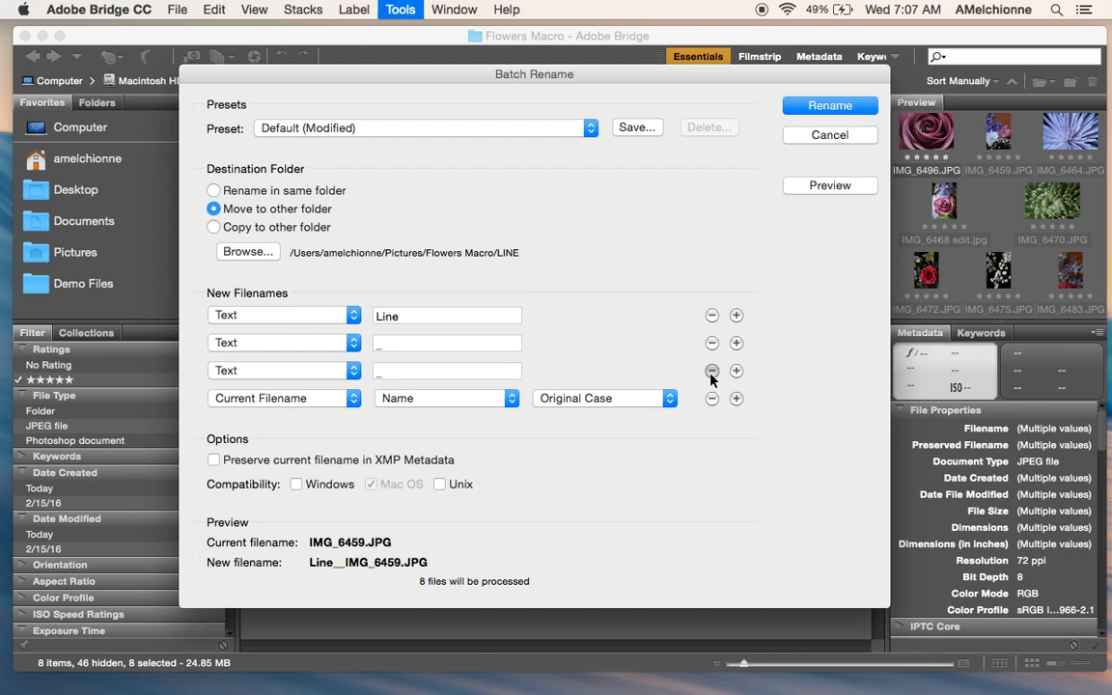
{"action": "left_click", "coordinate": [712, 371]}
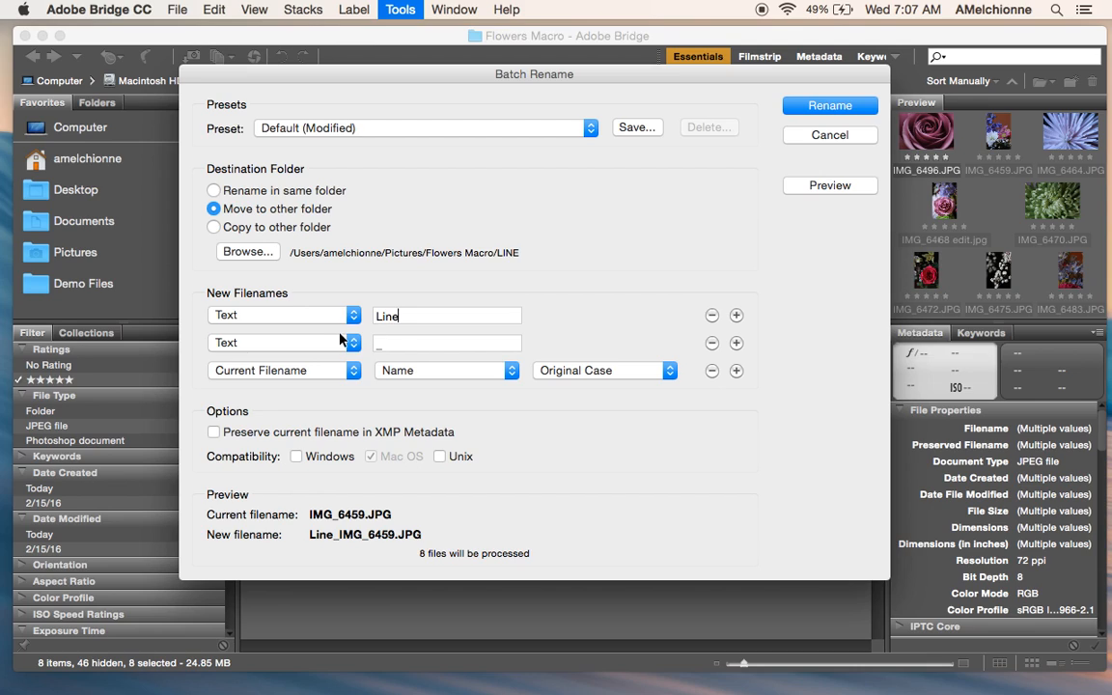
Step: Try the Name + Extension option for the current filename part, and return it to Name
{"action": "left_click", "coordinate": [506, 376]}
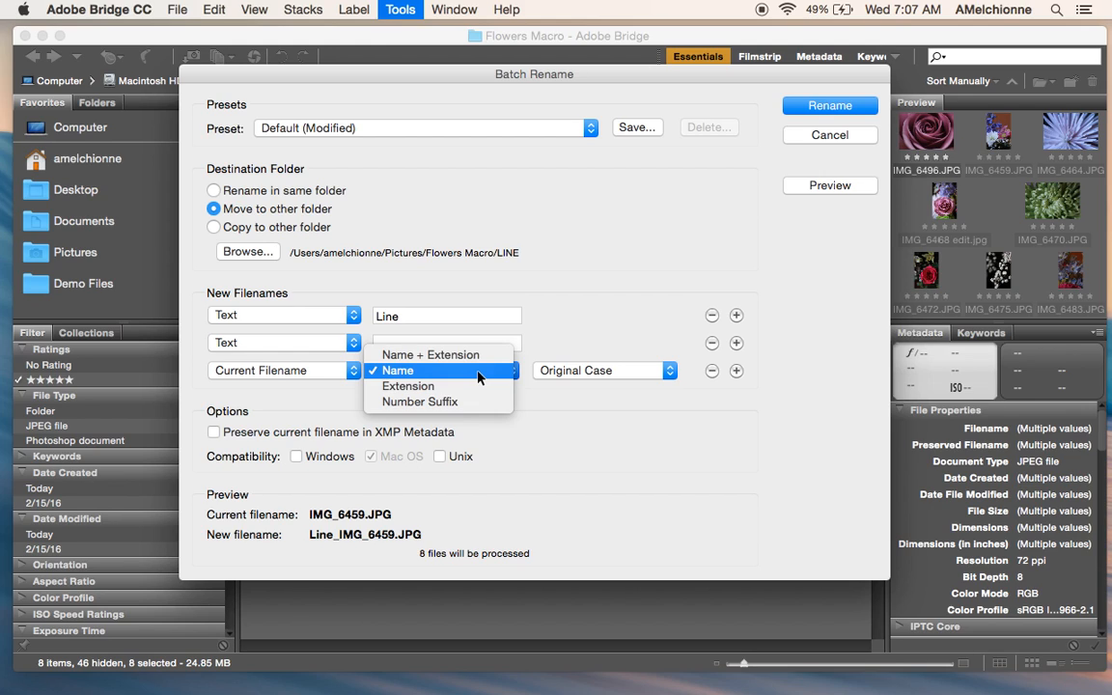
{"action": "left_click", "coordinate": [465, 354]}
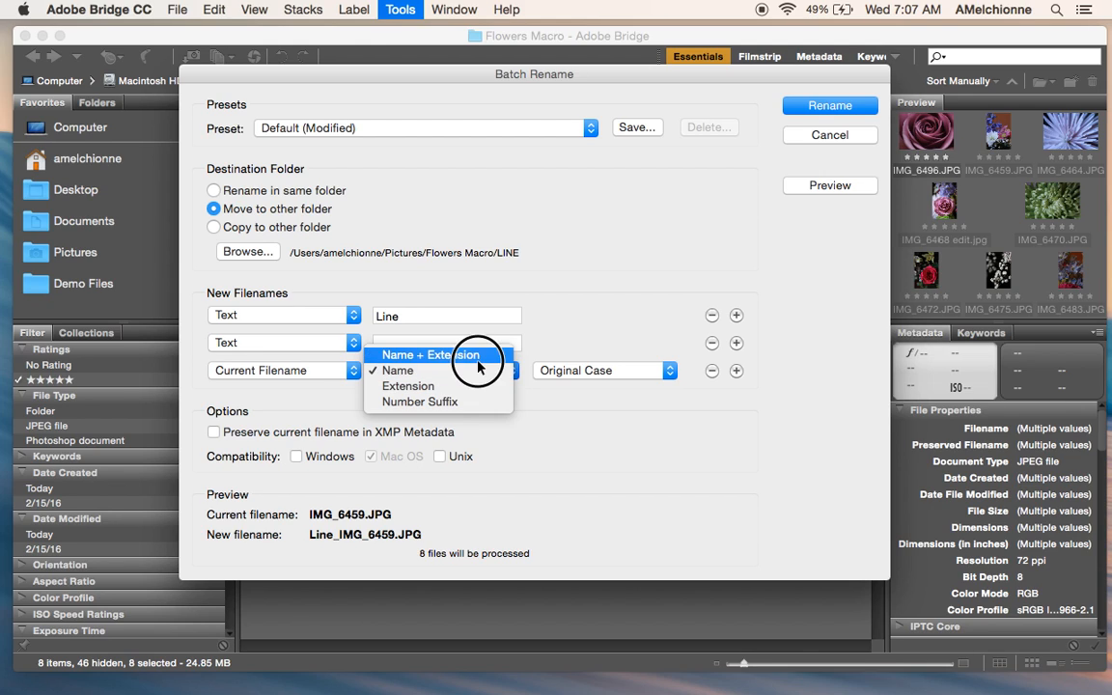
{"action": "left_click", "coordinate": [504, 371]}
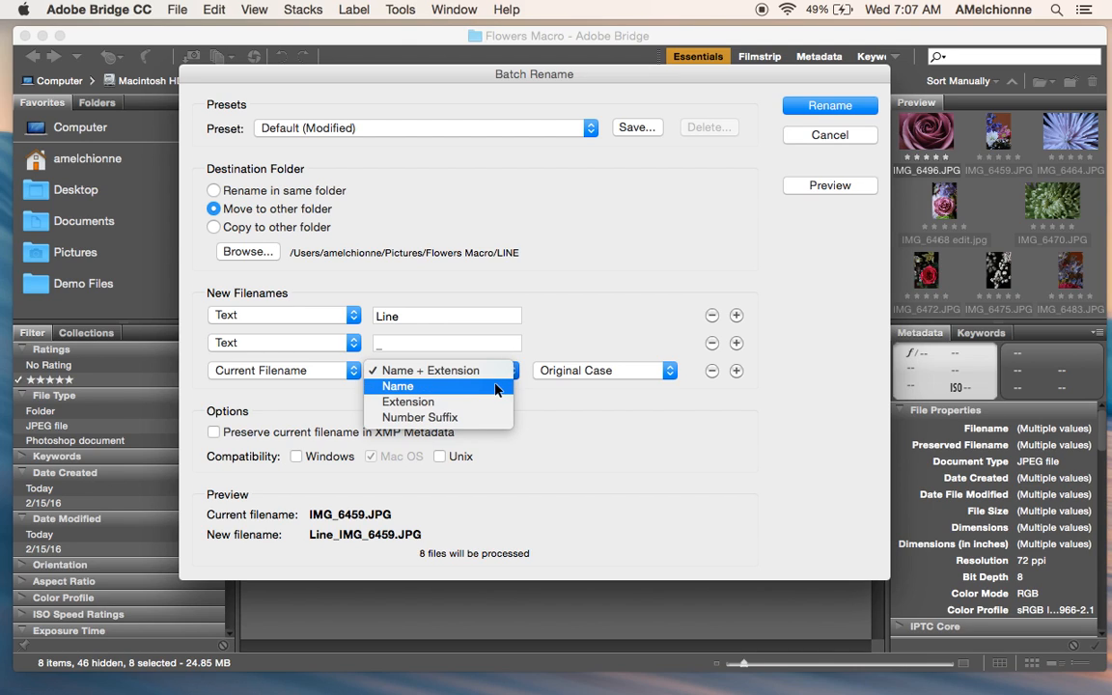
{"action": "left_click", "coordinate": [492, 386]}
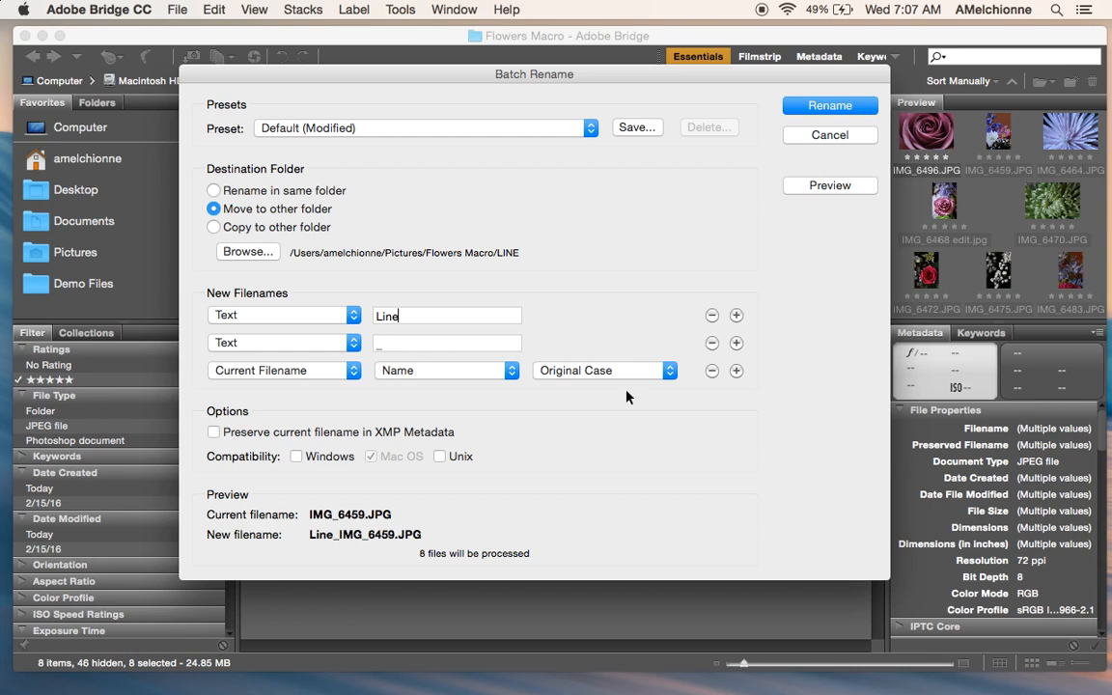
Step: Keep Current Filename as the last name part and run the batch rename that moves the photos into the LINE folder
{"action": "left_click", "coordinate": [328, 372]}
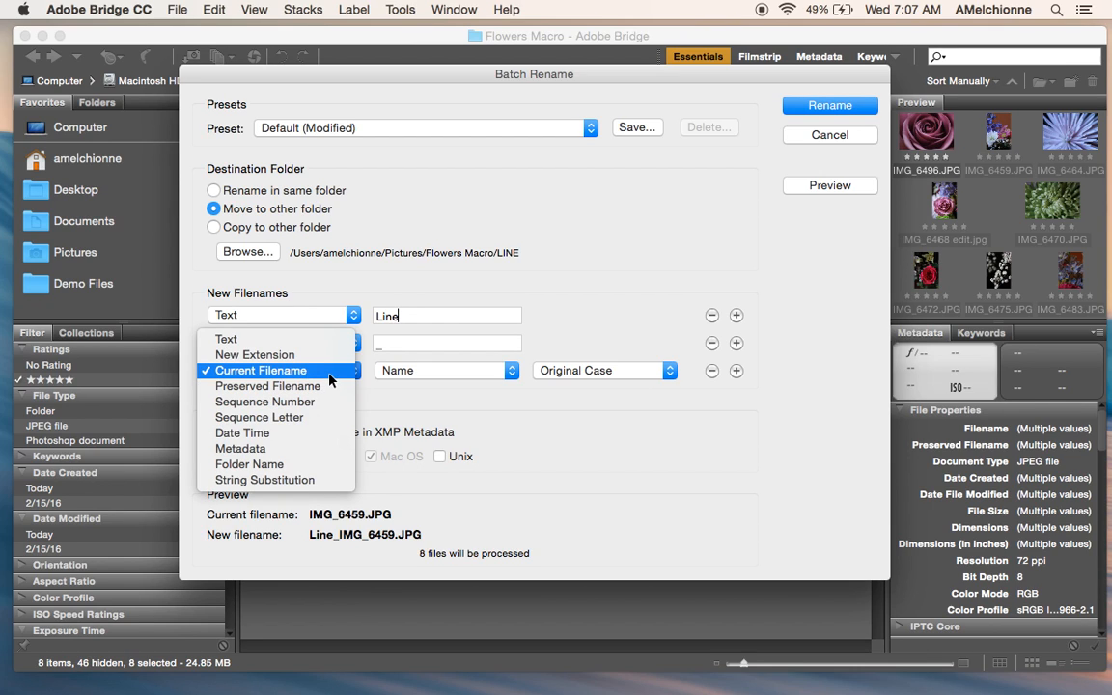
{"action": "left_click", "coordinate": [328, 377]}
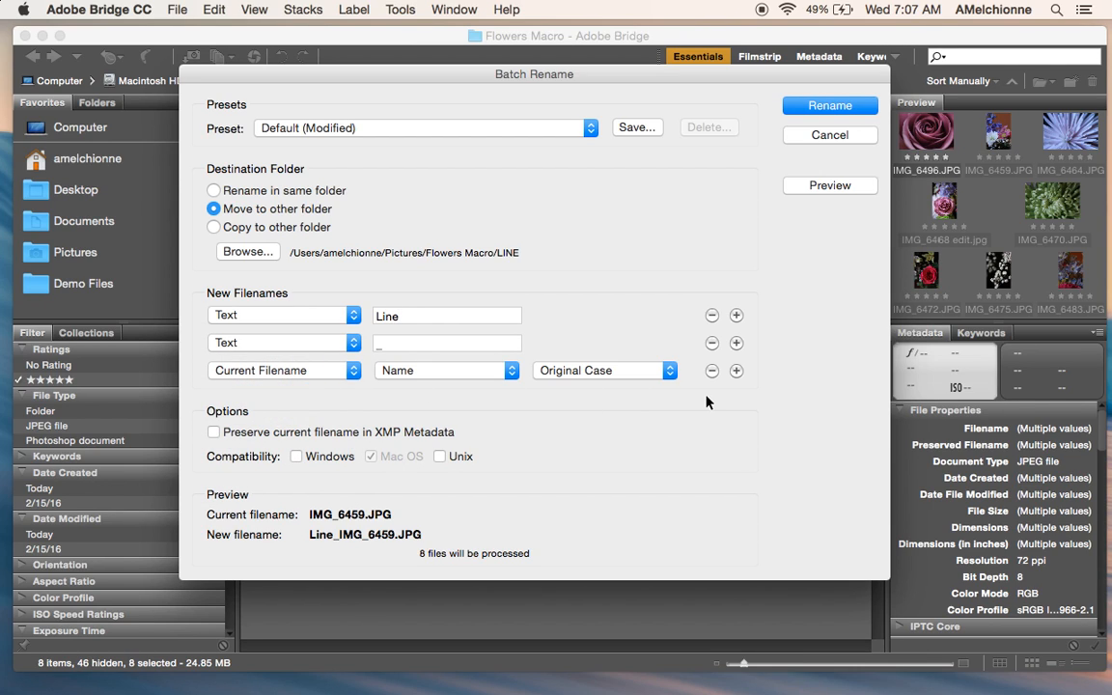
{"action": "double_click", "coordinate": [376, 316]}
{"action": "left_click", "coordinate": [413, 349]}
{"action": "left_click_drag", "start_coordinate": [395, 347], "coordinate": [359, 348]}
{"action": "left_click", "coordinate": [389, 346]}
{"action": "left_click", "coordinate": [842, 105]}
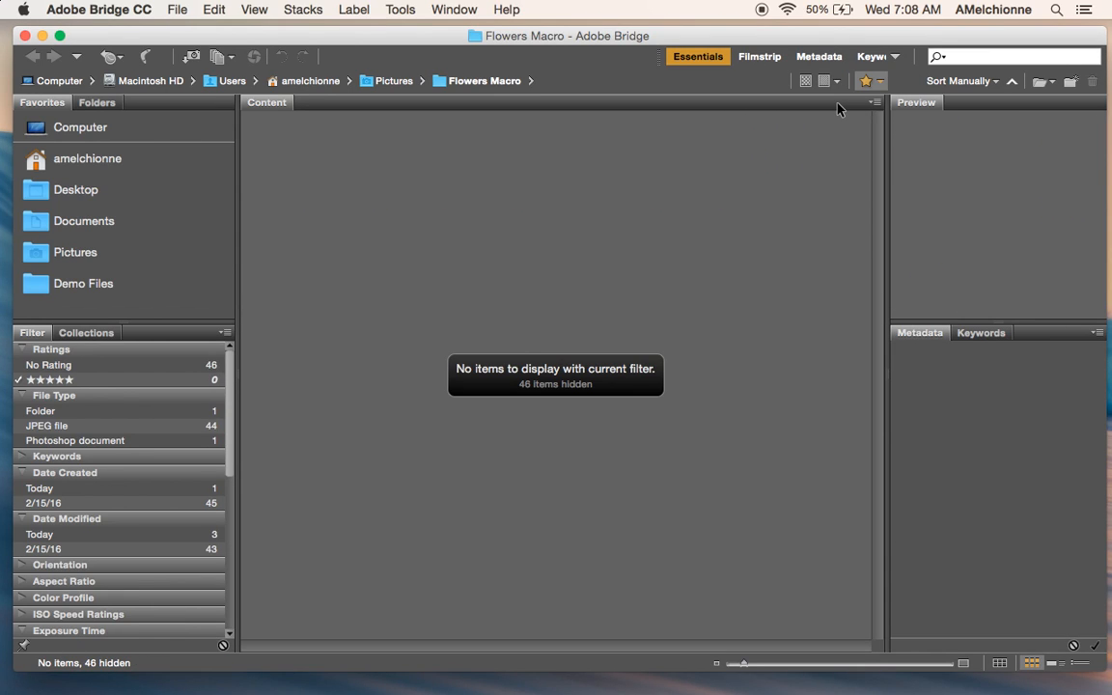
Step: Clear the star rating filter and check the renamed photos inside the LINE folder, returning to Flowers Macro
{"action": "left_click", "coordinate": [877, 82]}
{"action": "left_click", "coordinate": [882, 103]}
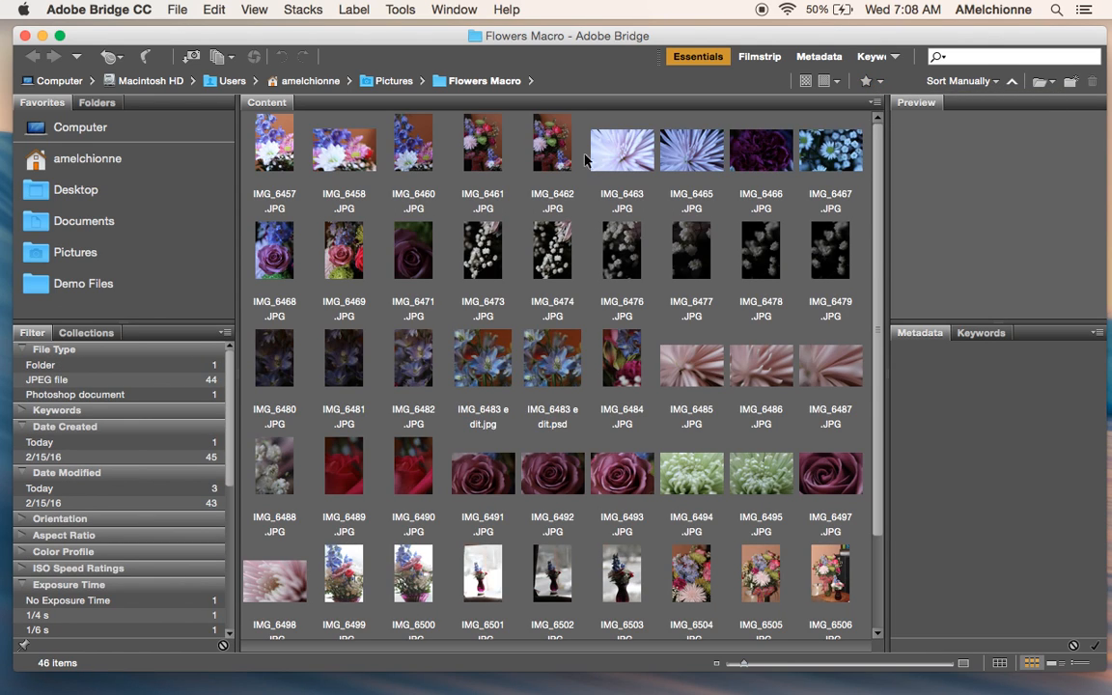
{"action": "scroll", "coordinate": [614, 422], "scroll_direction": "down", "scroll_amount": 3}
{"action": "scroll", "coordinate": [614, 422], "scroll_direction": "up", "scroll_amount": 3}
{"action": "scroll", "coordinate": [614, 422], "scroll_direction": "down", "scroll_amount": 3}
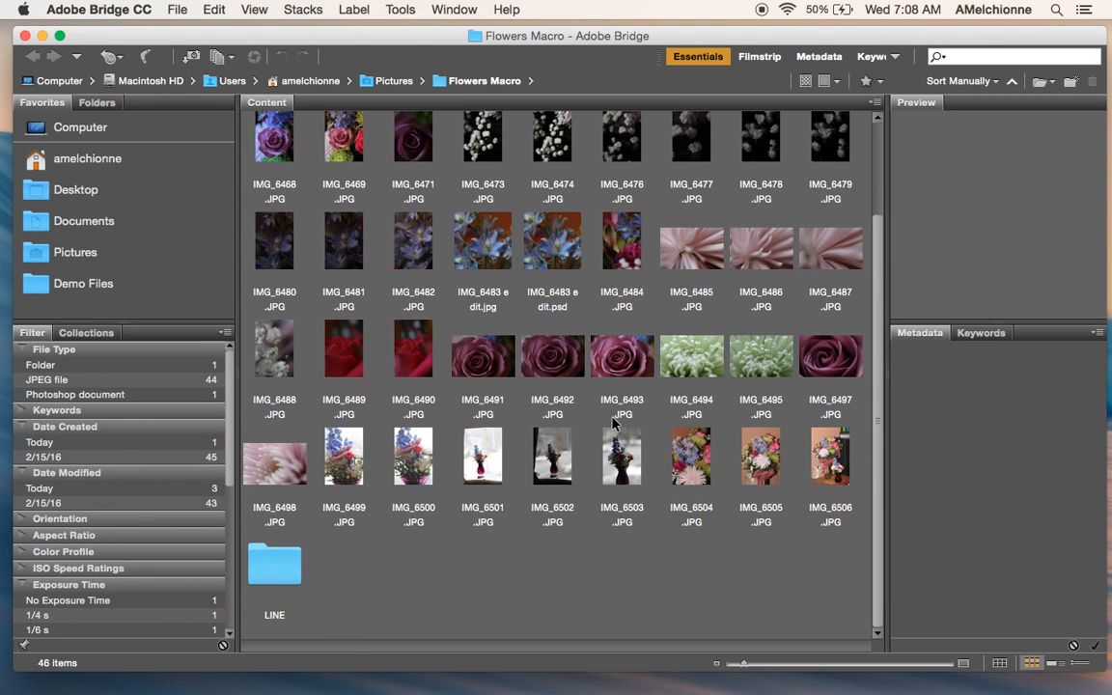
{"action": "double_click", "coordinate": [258, 601]}
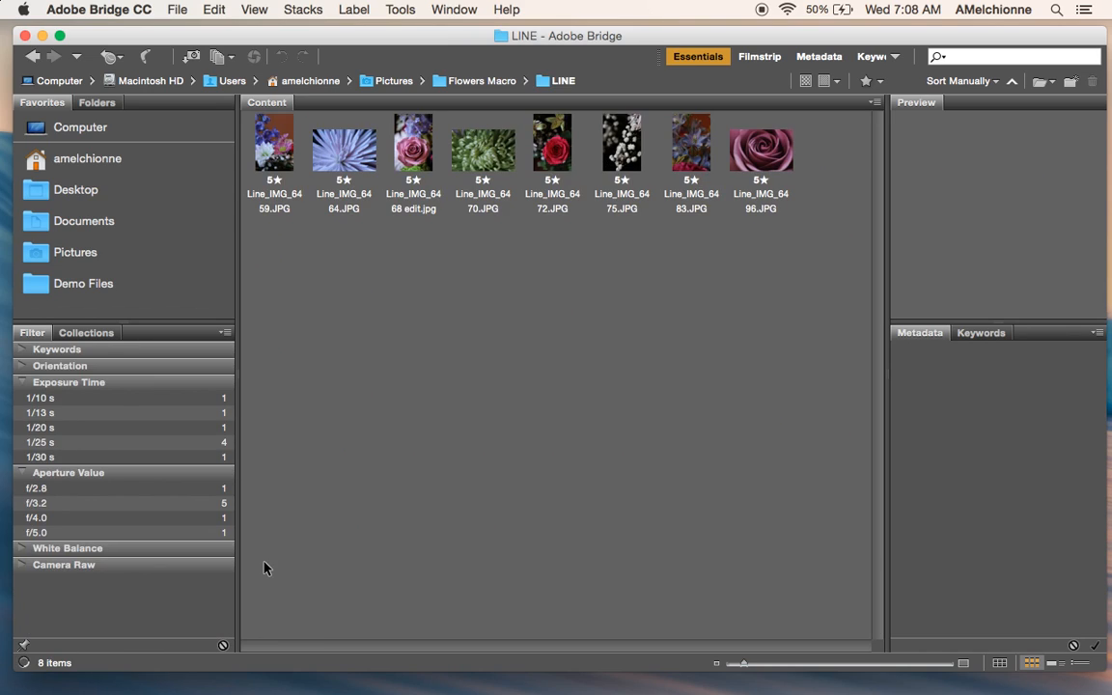
{"action": "left_click", "coordinate": [33, 56]}
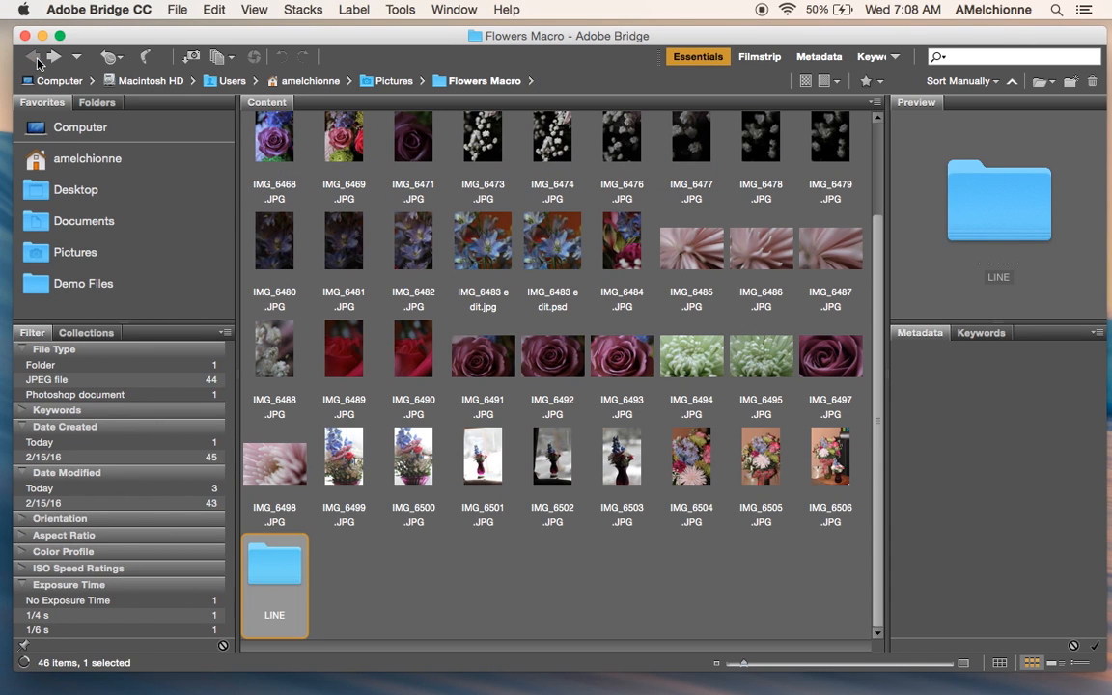
Step: Rate the photos IMG_6460.JPG and IMG_6473.JPG five stars
{"action": "scroll", "coordinate": [401, 480], "scroll_direction": "up", "scroll_amount": 3}
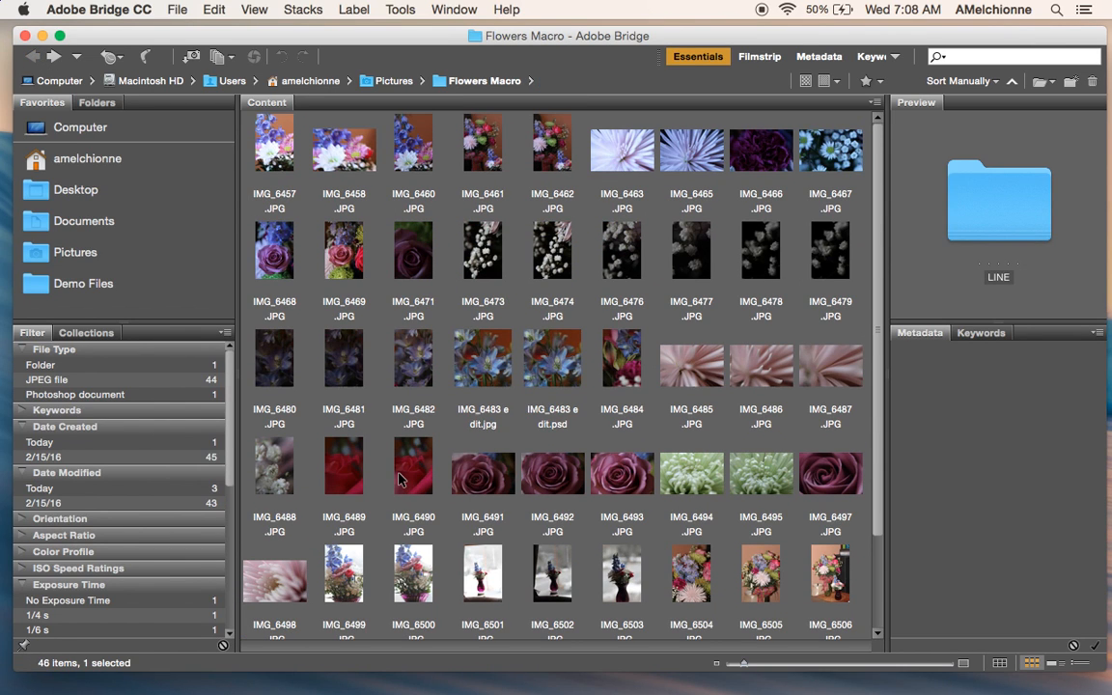
{"action": "scroll", "coordinate": [401, 479], "scroll_direction": "down", "scroll_amount": 3}
{"action": "scroll", "coordinate": [483, 558], "scroll_direction": "up", "scroll_amount": 3}
{"action": "scroll", "coordinate": [483, 558], "scroll_direction": "down", "scroll_amount": 3}
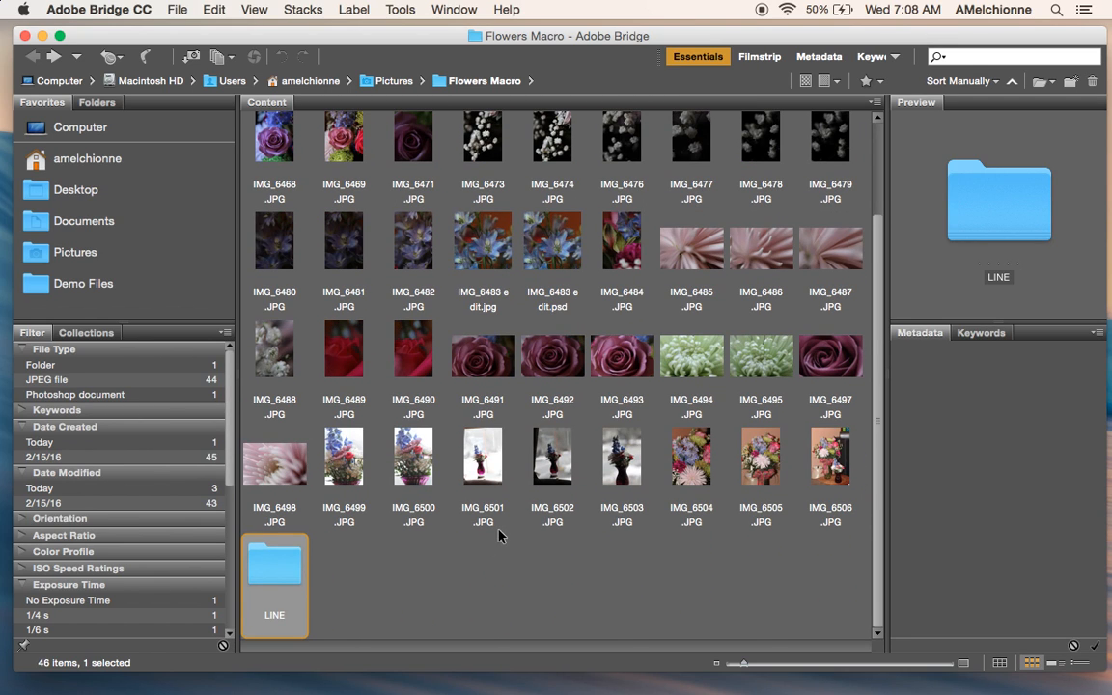
{"action": "scroll", "coordinate": [448, 476], "scroll_direction": "up", "scroll_amount": 3}
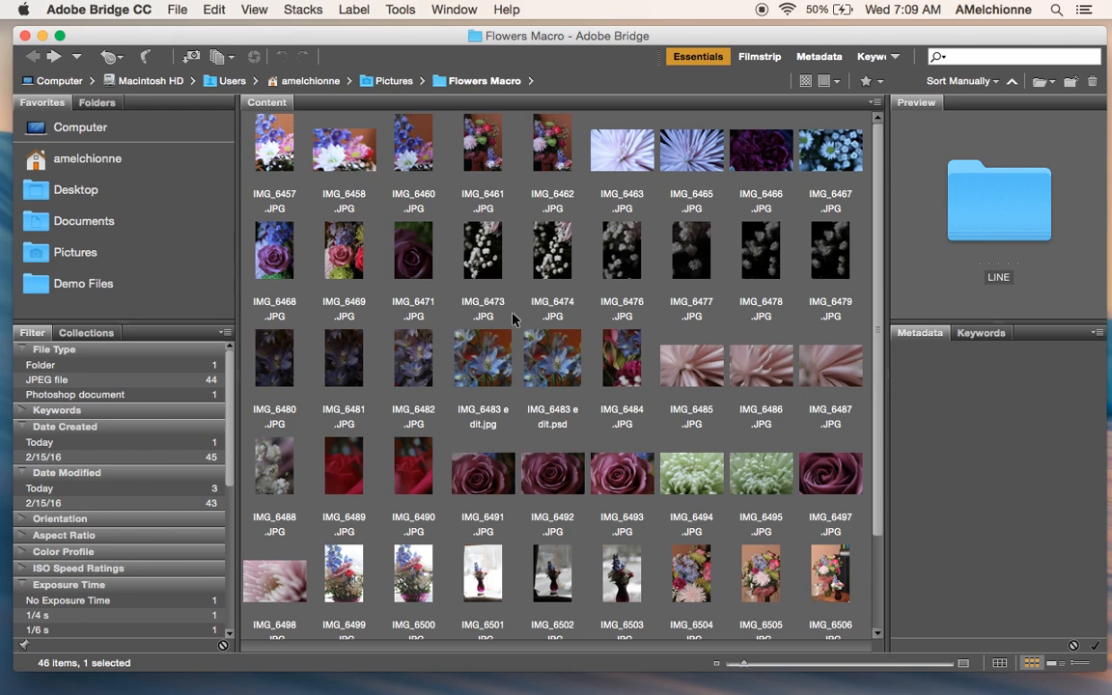
{"action": "left_click", "coordinate": [413, 150]}
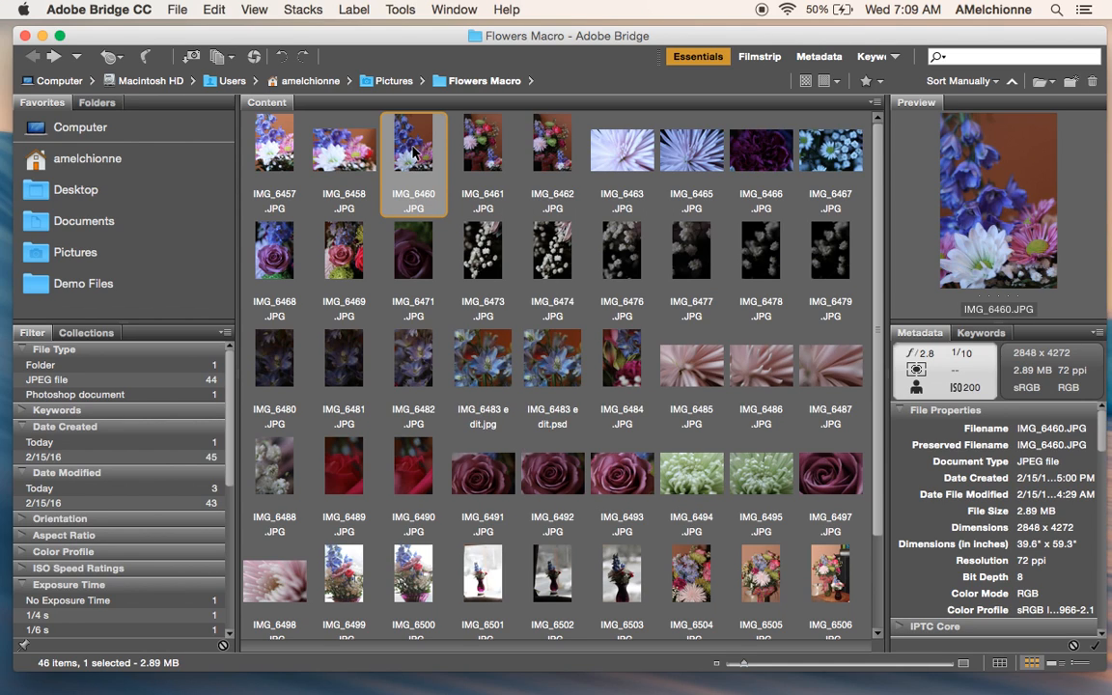
{"action": "key", "text": "super+5"}
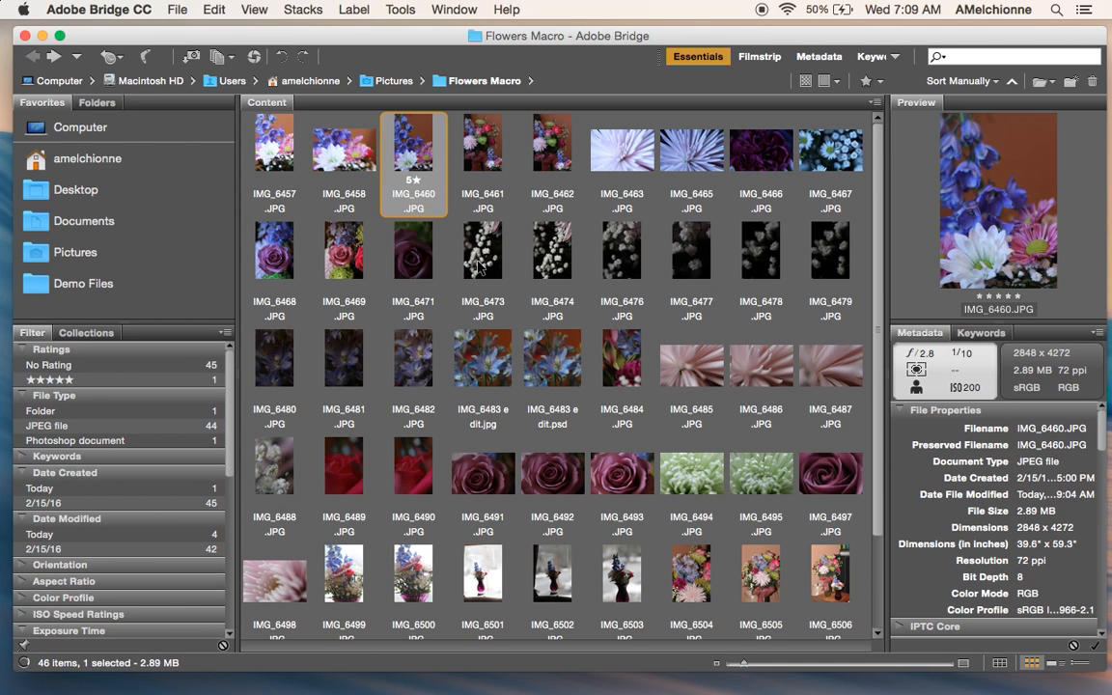
{"action": "left_click", "coordinate": [480, 258]}
{"action": "key", "text": "super+5"}
Step: Rate IMG_6483 edit.psd, IMG_6493.JPG, IMG_6503.JPG and IMG_6505.JPG five stars
{"action": "left_click", "coordinate": [555, 362]}
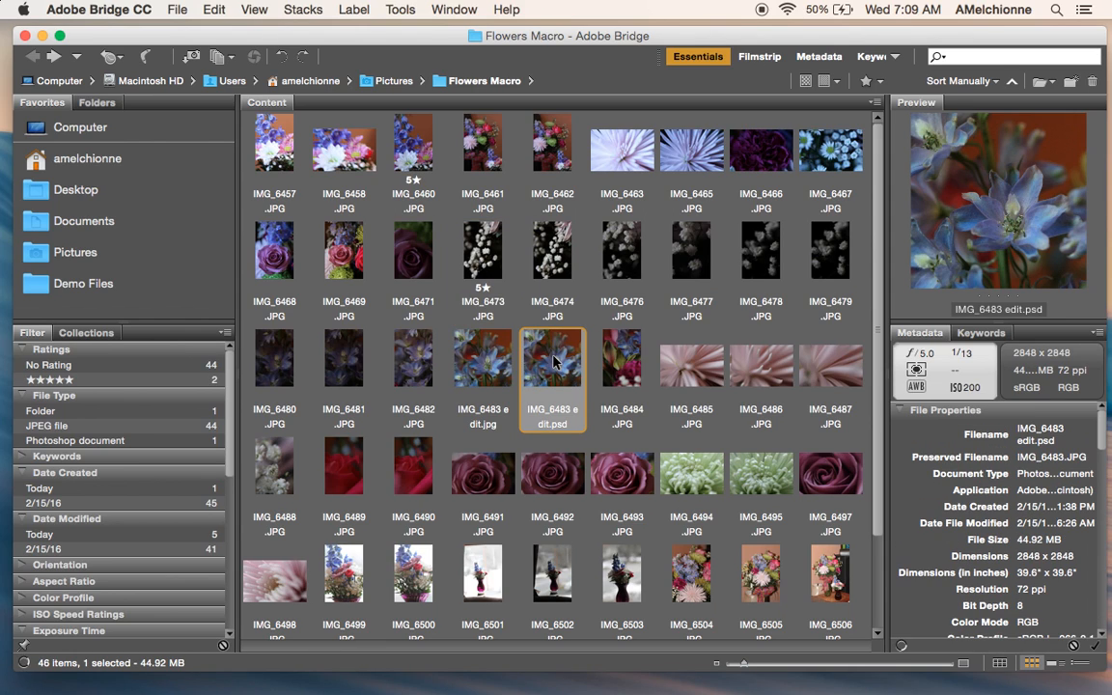
{"action": "left_click", "coordinate": [627, 487]}
{"action": "key", "text": "super+5"}
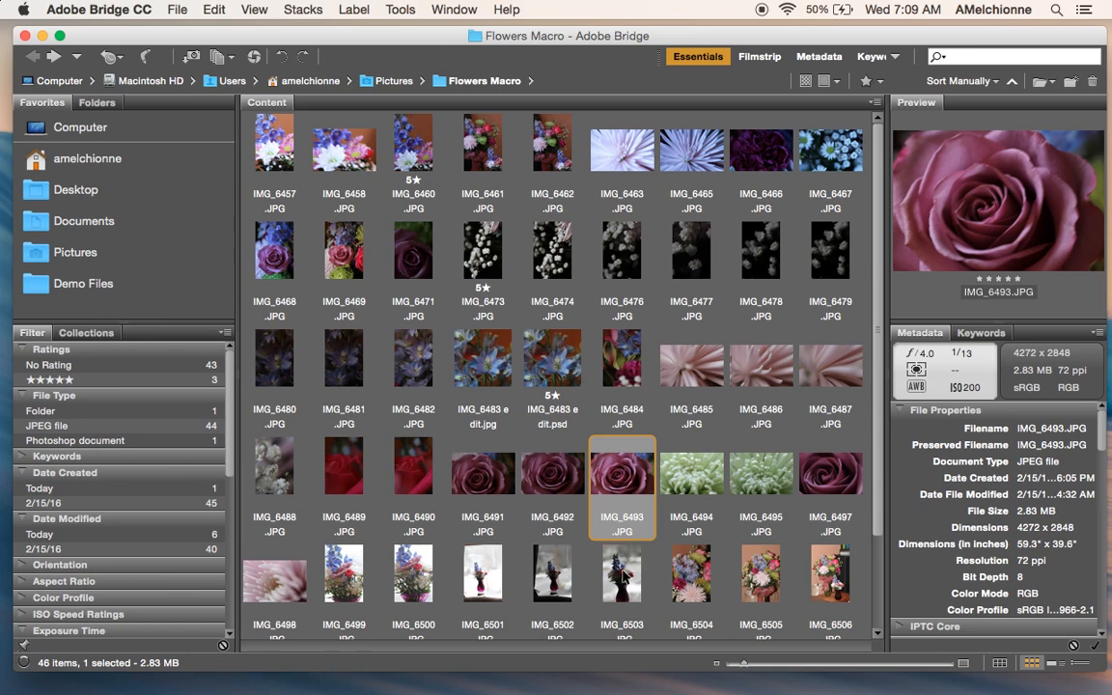
{"action": "left_click", "coordinate": [623, 577]}
{"action": "key", "text": "super+5"}
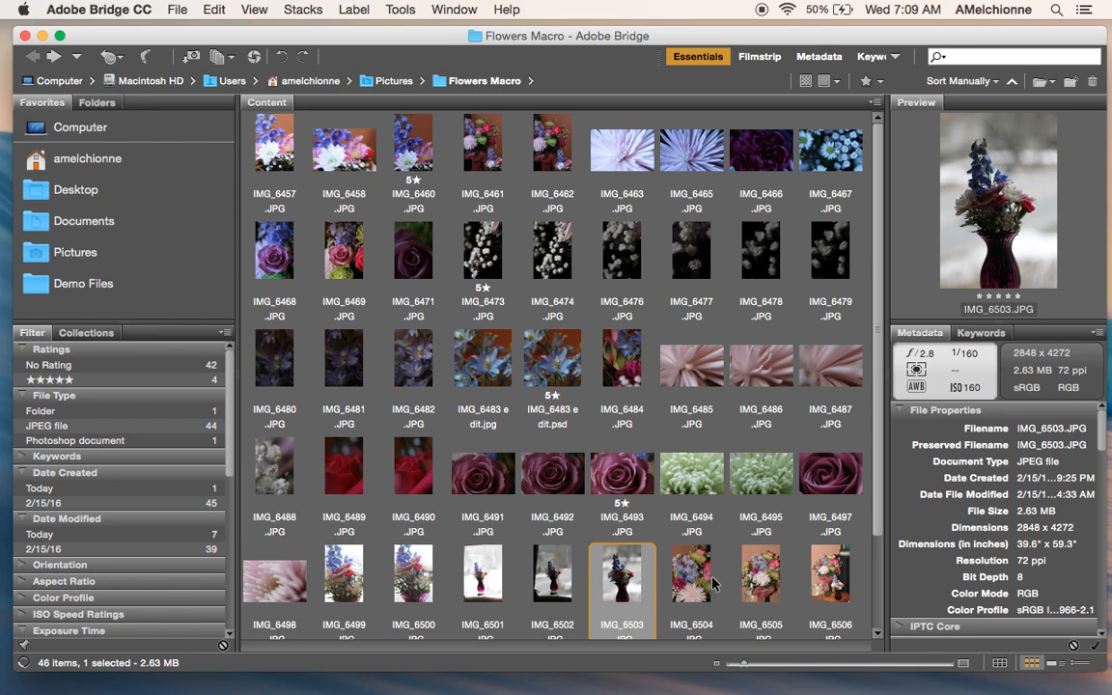
{"action": "left_click", "coordinate": [760, 581]}
{"action": "key", "text": "super+5"}
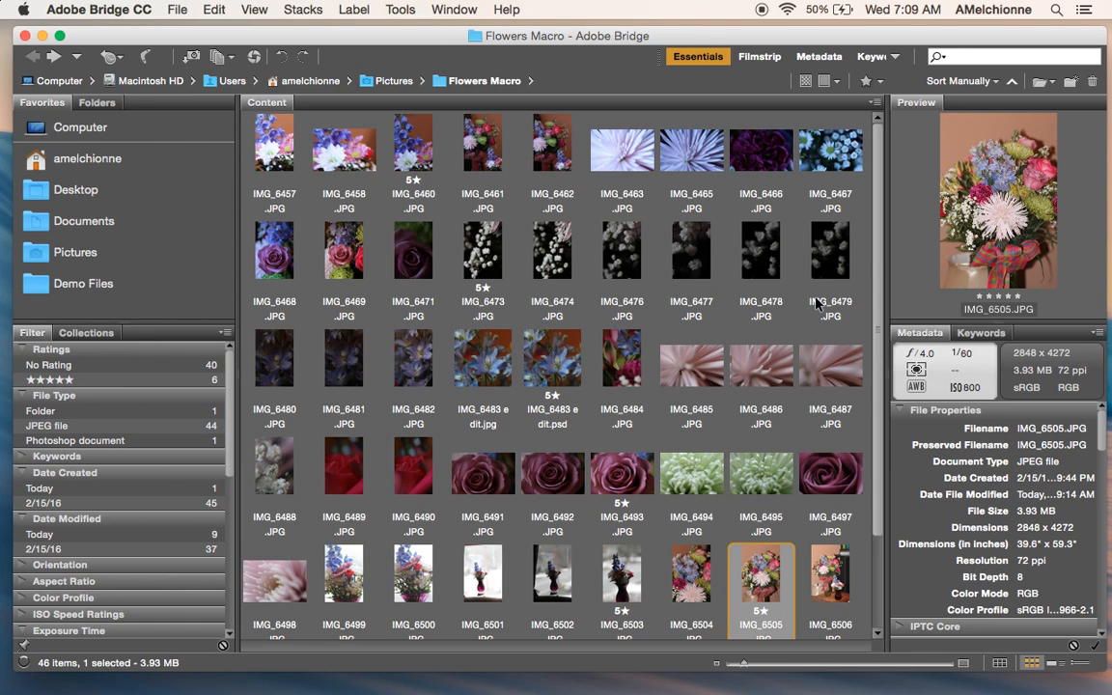
Step: Filter Flowers Macro to show only 5-star items and review the filtered photos full screen
{"action": "left_click", "coordinate": [879, 83]}
{"action": "left_click", "coordinate": [874, 239]}
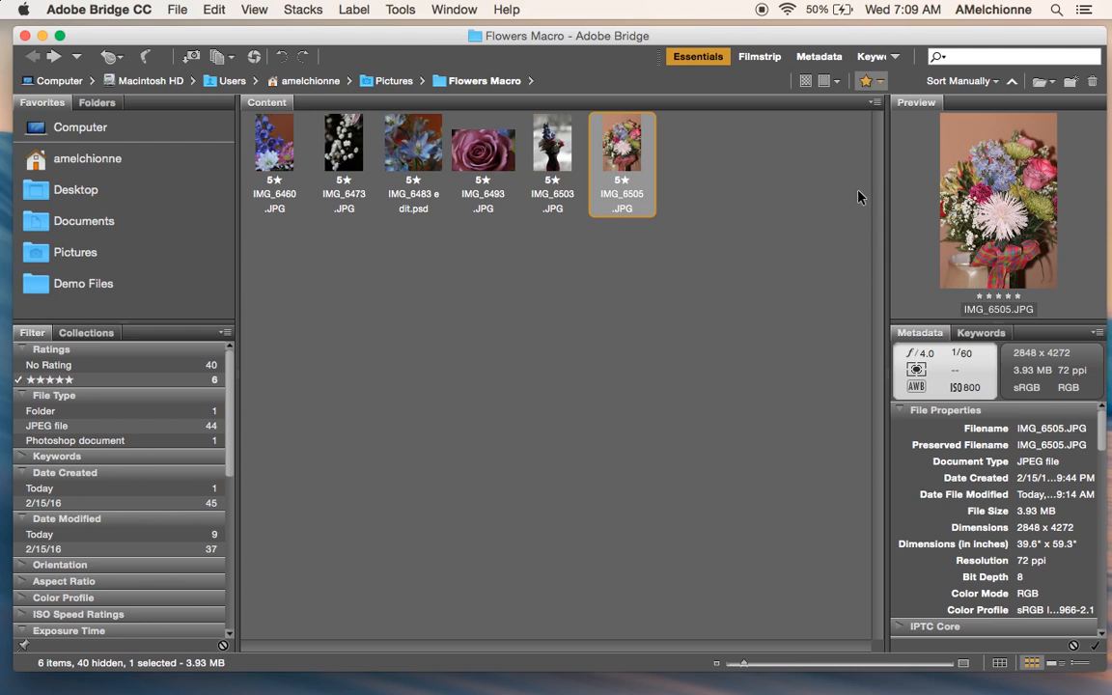
{"action": "key", "text": "space"}
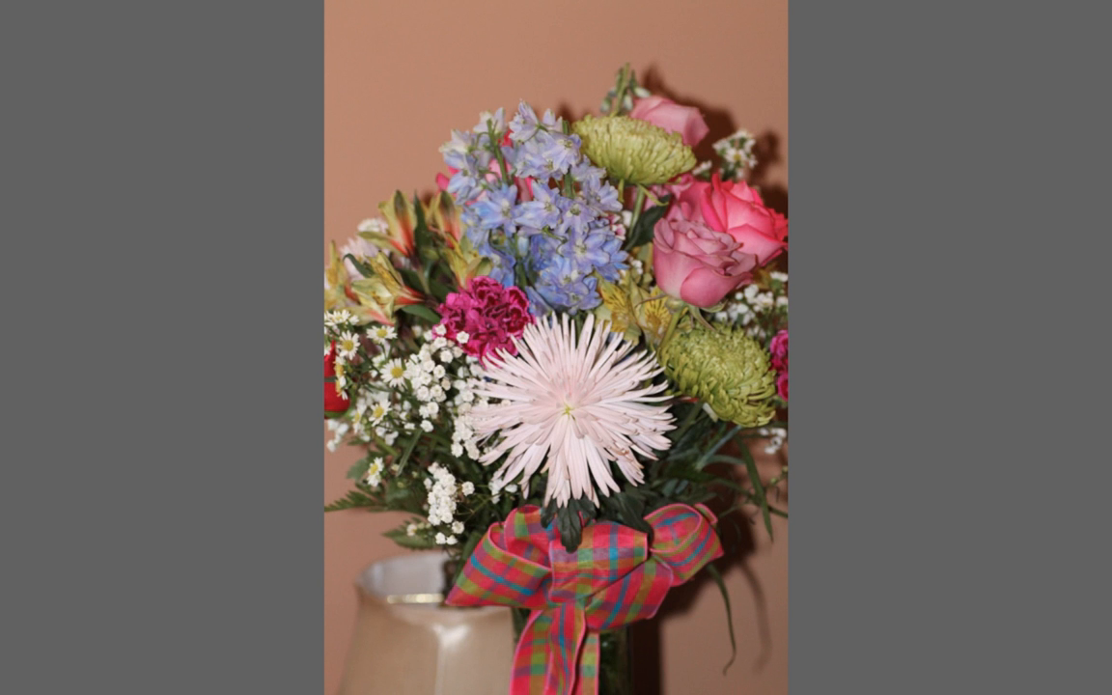
{"action": "key", "text": "Left"}
{"action": "key", "text": "Left"}
{"action": "key", "text": "Left"}
{"action": "key", "text": "Left"}
{"action": "key", "text": "space"}
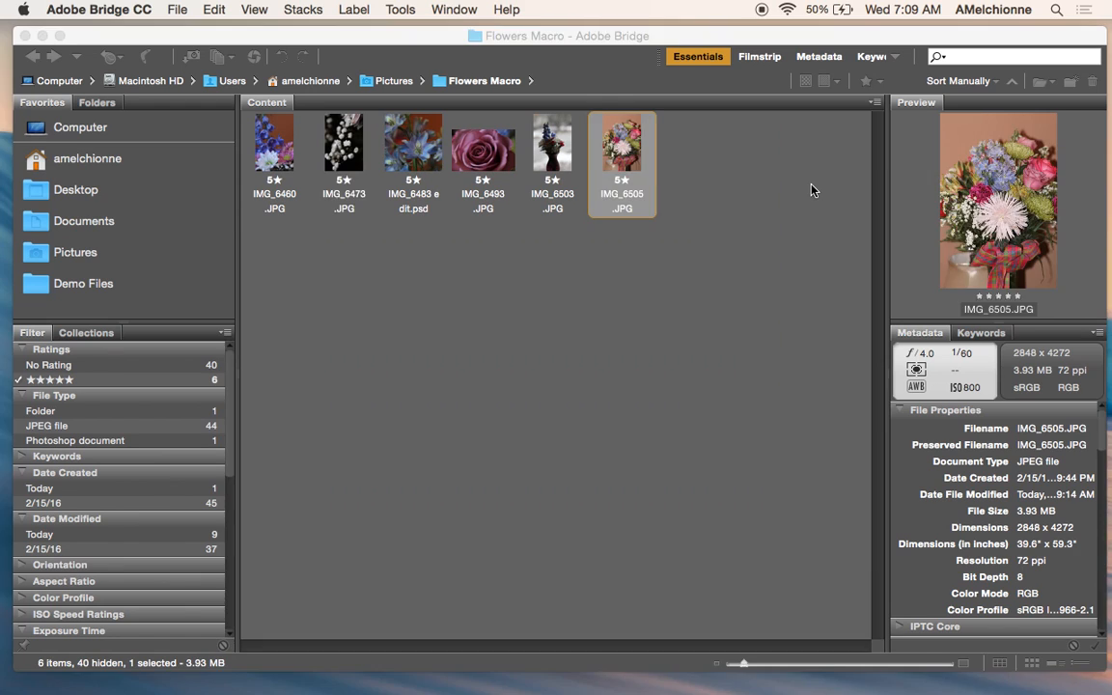
Step: Start a Batch Rename of all the filtered photos with a new folder named TEXTURE inside LINE as the destination
{"action": "left_click", "coordinate": [270, 153]}
{"action": "key", "text": "super+a"}
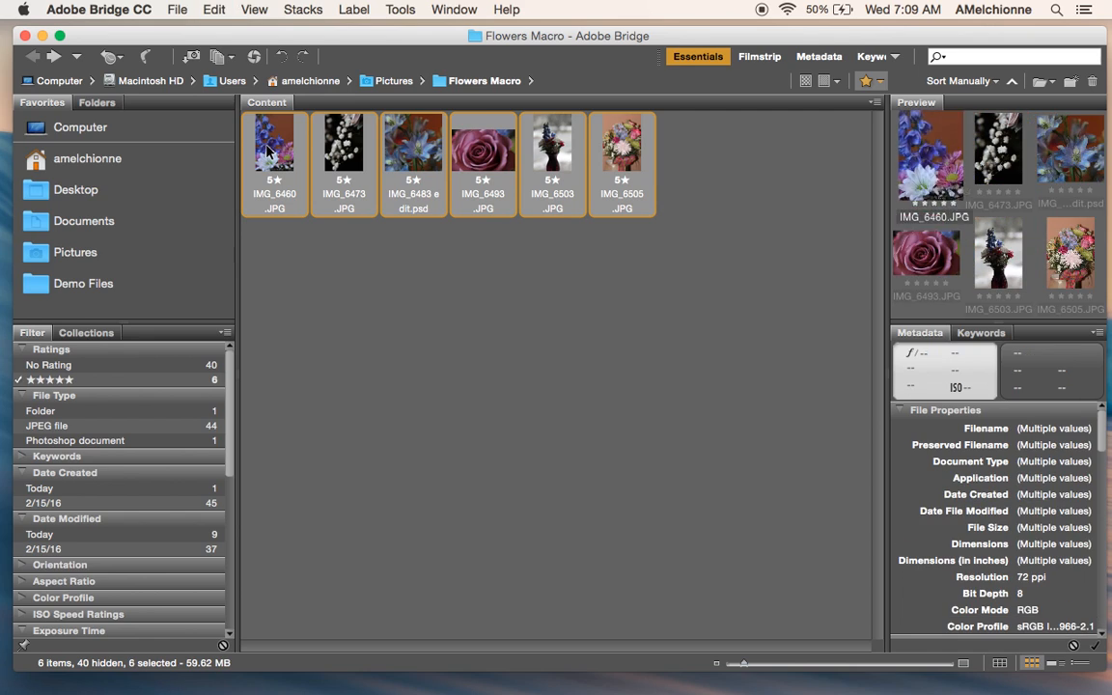
{"action": "left_click", "coordinate": [401, 9]}
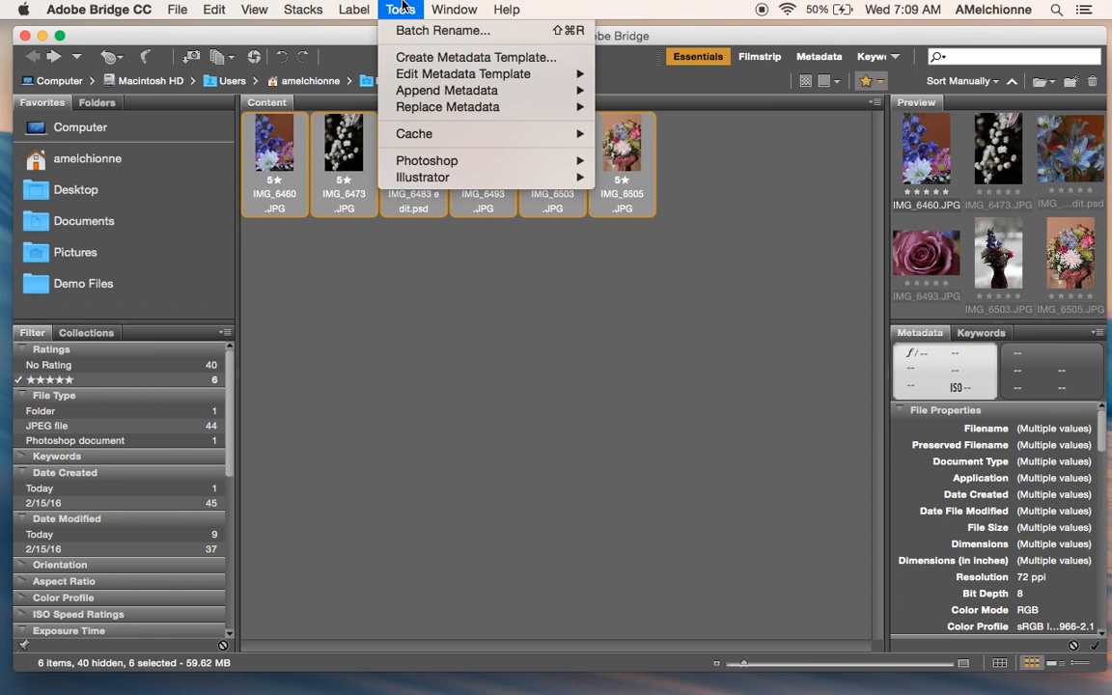
{"action": "left_click", "coordinate": [405, 32]}
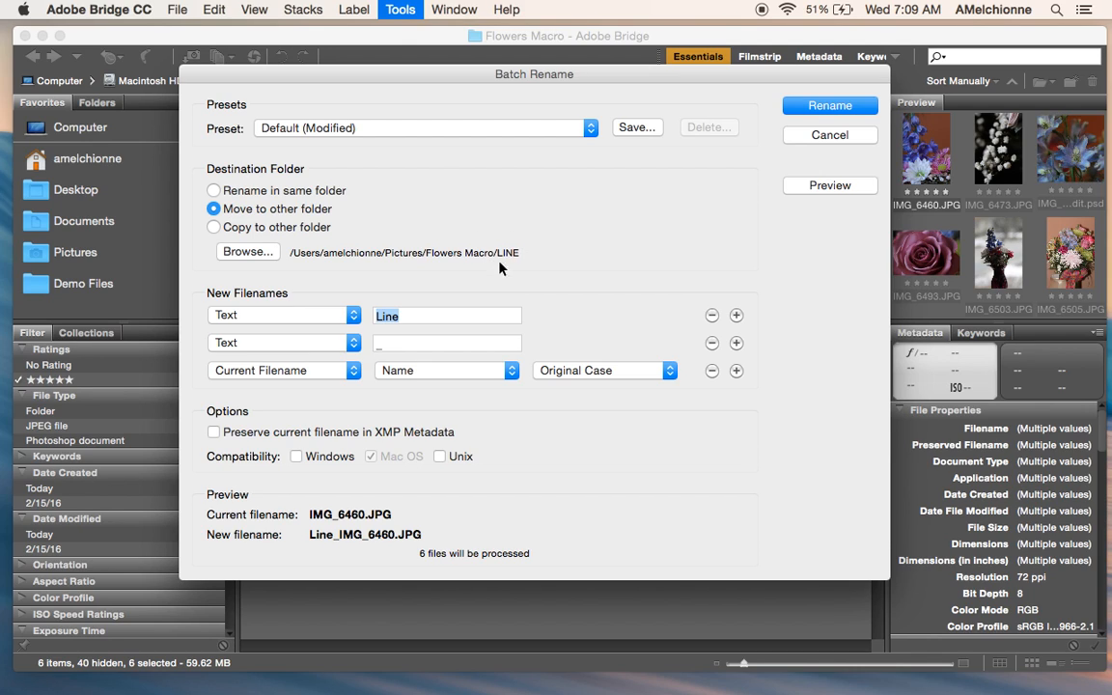
{"action": "left_click", "coordinate": [259, 253]}
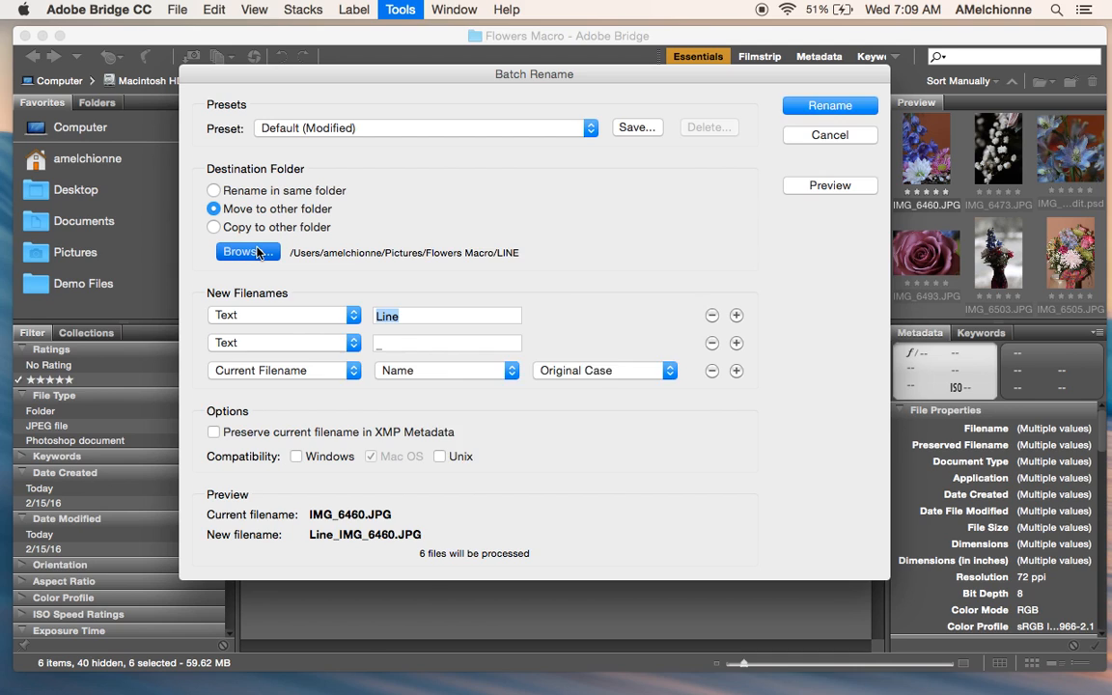
{"action": "left_click", "coordinate": [317, 623]}
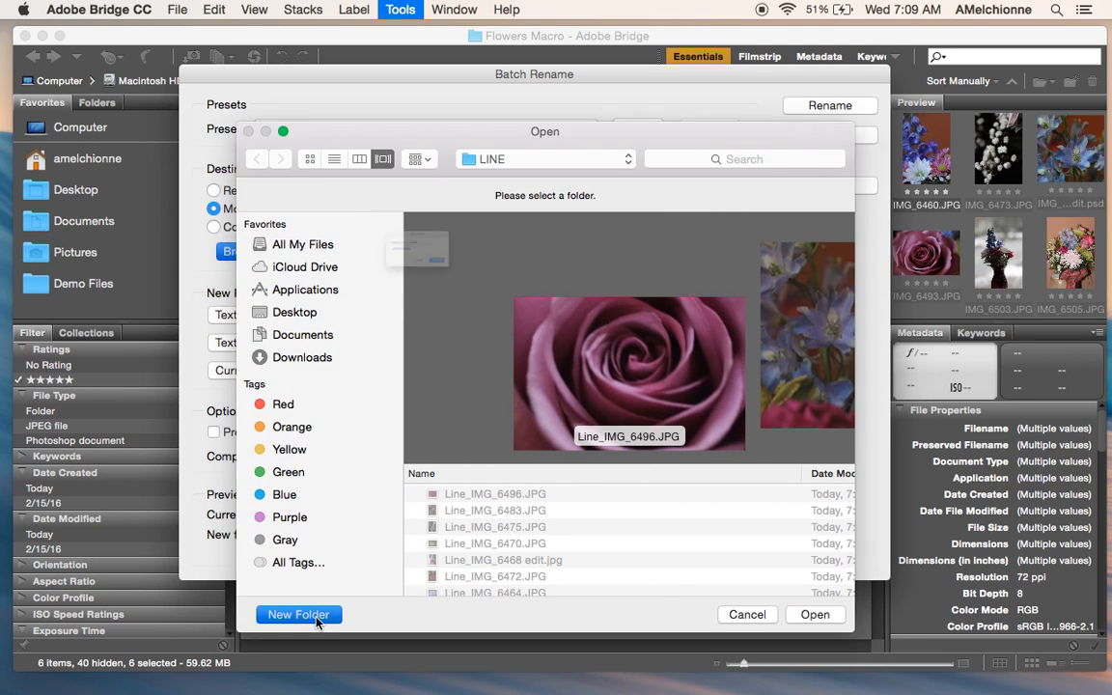
{"action": "type", "text": "TEXTURE"}
{"action": "left_click", "coordinate": [497, 292]}
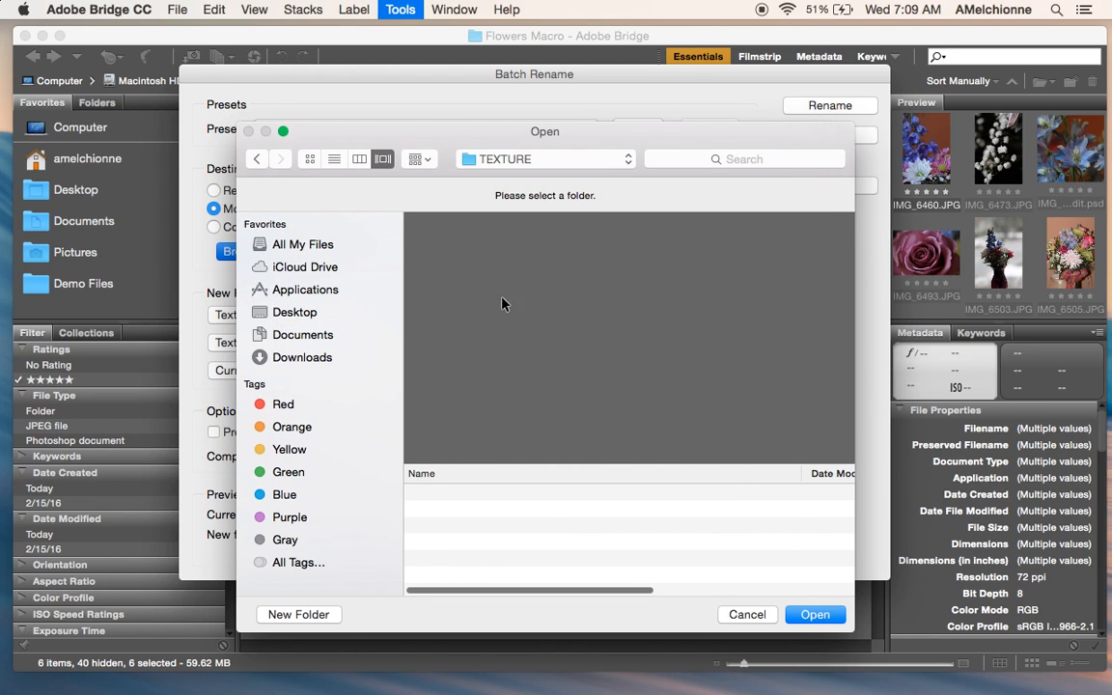
{"action": "left_click", "coordinate": [822, 619]}
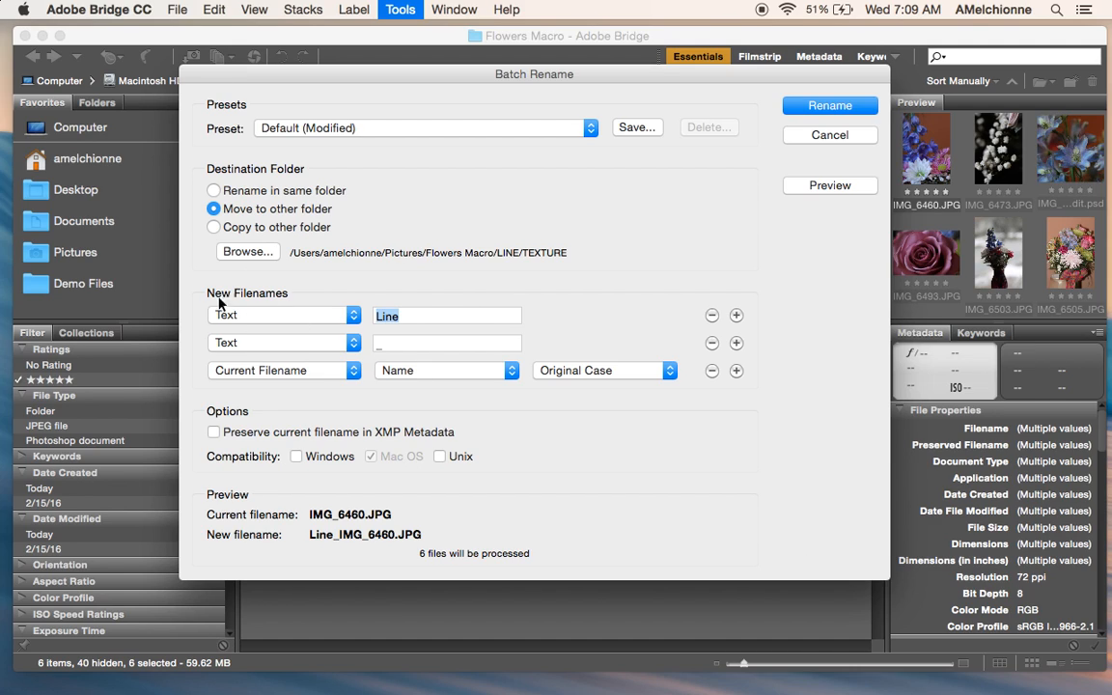
Step: Replace the first text part of the new filenames with "Texture" and run the batch rename
{"action": "type", "text": "Texture"}
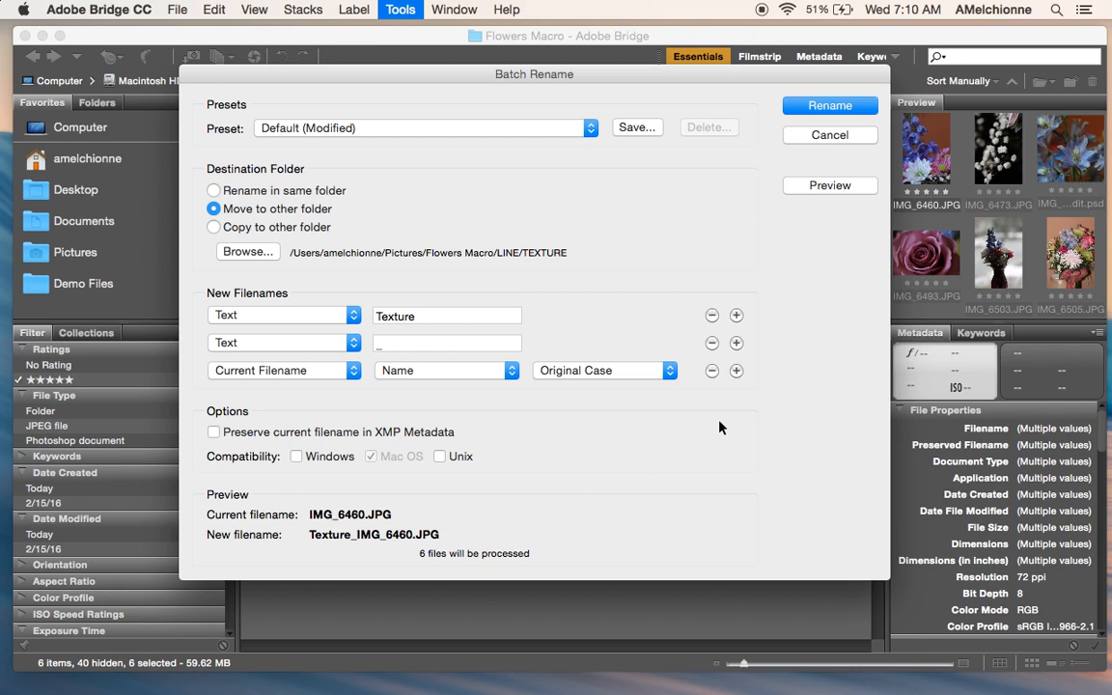
{"action": "left_click", "coordinate": [832, 105]}
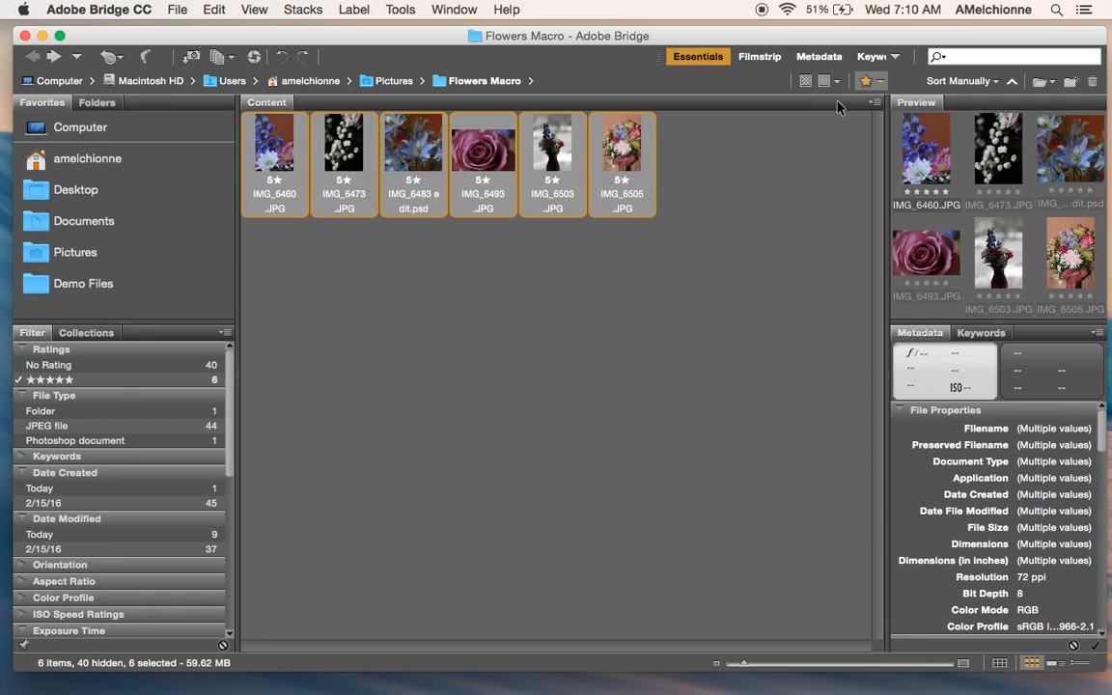
Step: Clear the 5-star filter and look over the remaining photos in Flowers Macro
{"action": "left_click", "coordinate": [868, 81]}
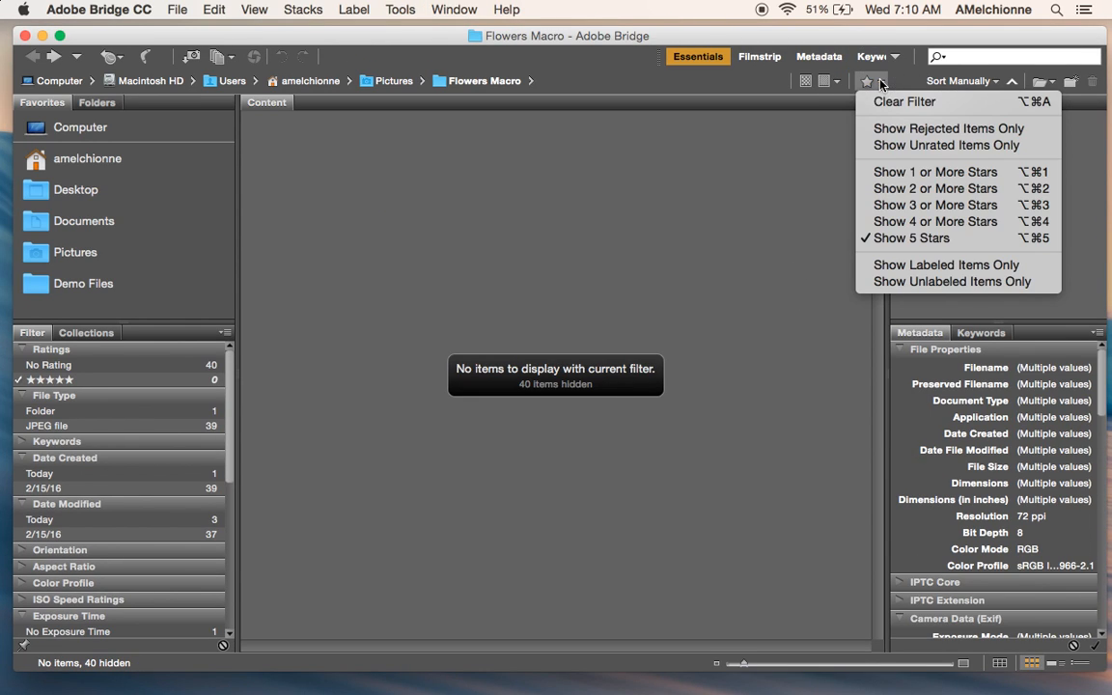
{"action": "left_click", "coordinate": [885, 101]}
{"action": "scroll", "coordinate": [674, 443], "scroll_direction": "down", "scroll_amount": 1}
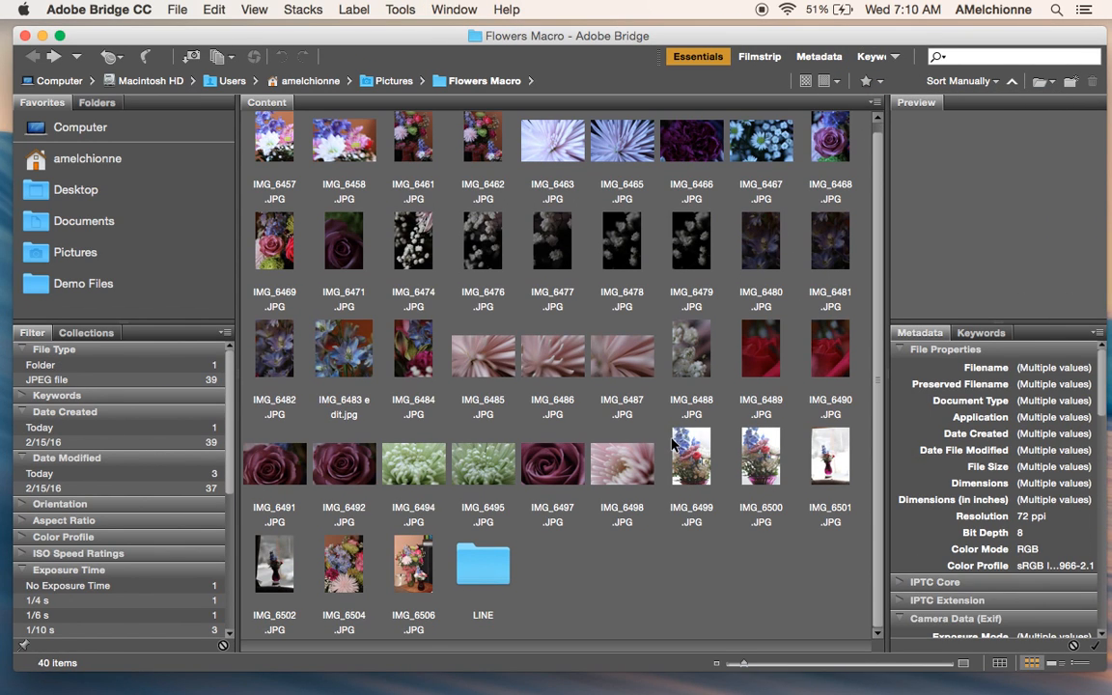
{"action": "scroll", "coordinate": [651, 523], "scroll_direction": "up", "scroll_amount": 1}
{"action": "scroll", "coordinate": [652, 522], "scroll_direction": "down", "scroll_amount": 1}
{"action": "left_click", "coordinate": [545, 81]}
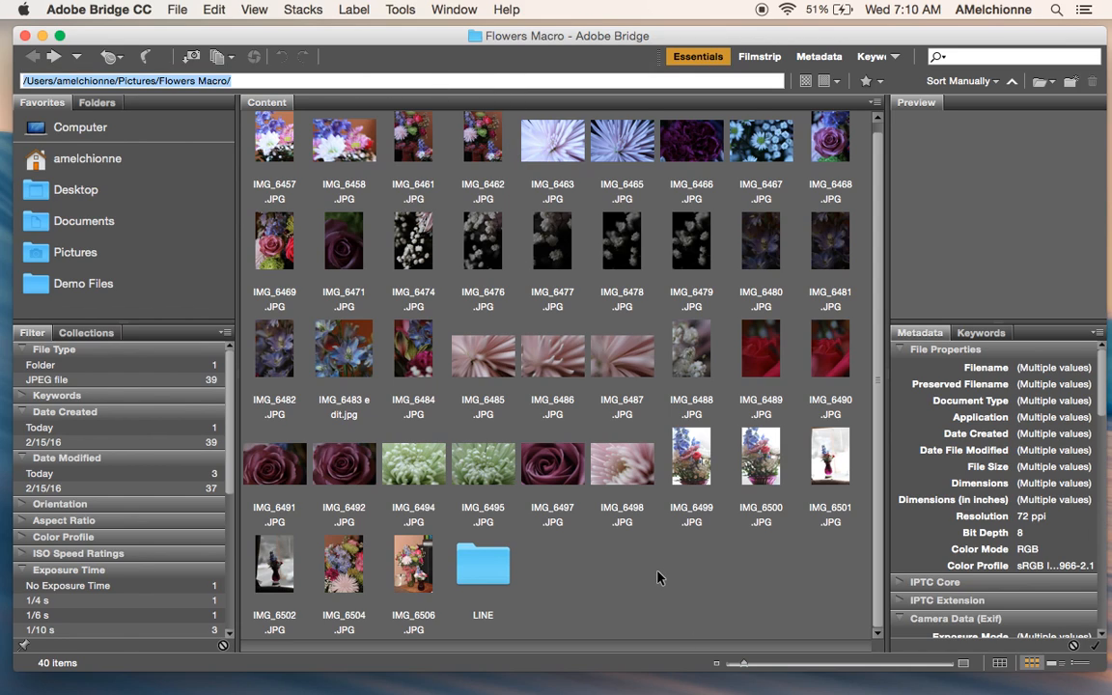
{"action": "key", "text": "Escape"}
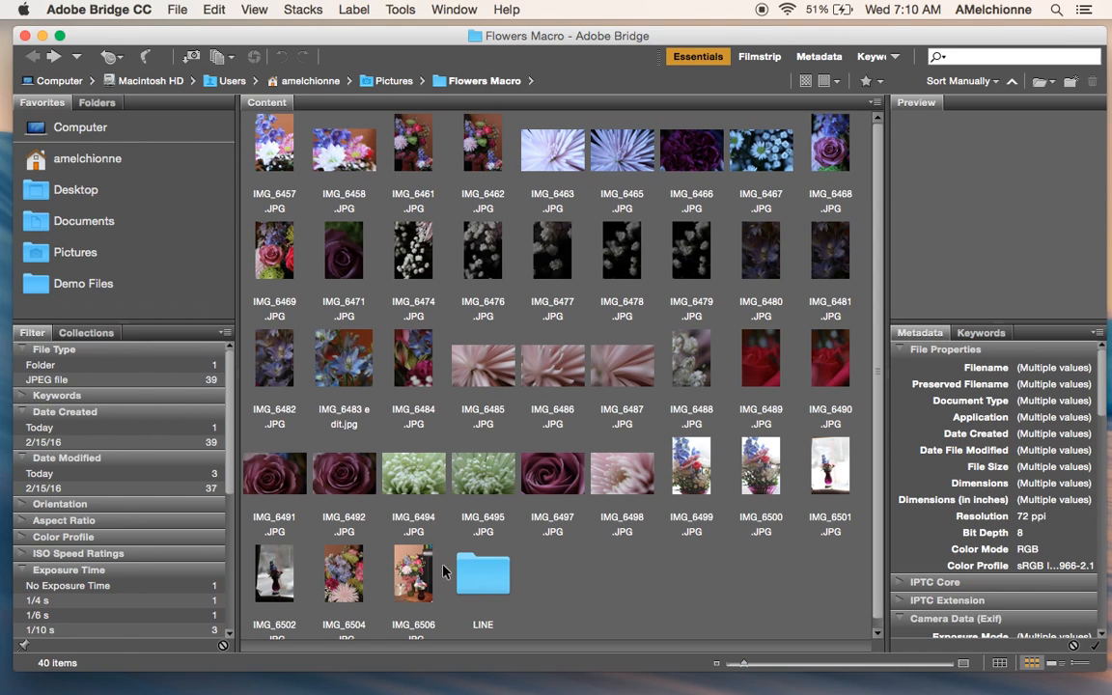
Step: Open the LINE folder, select the TEXTURE folder inside it, and return to Flowers Macro
{"action": "double_click", "coordinate": [481, 568]}
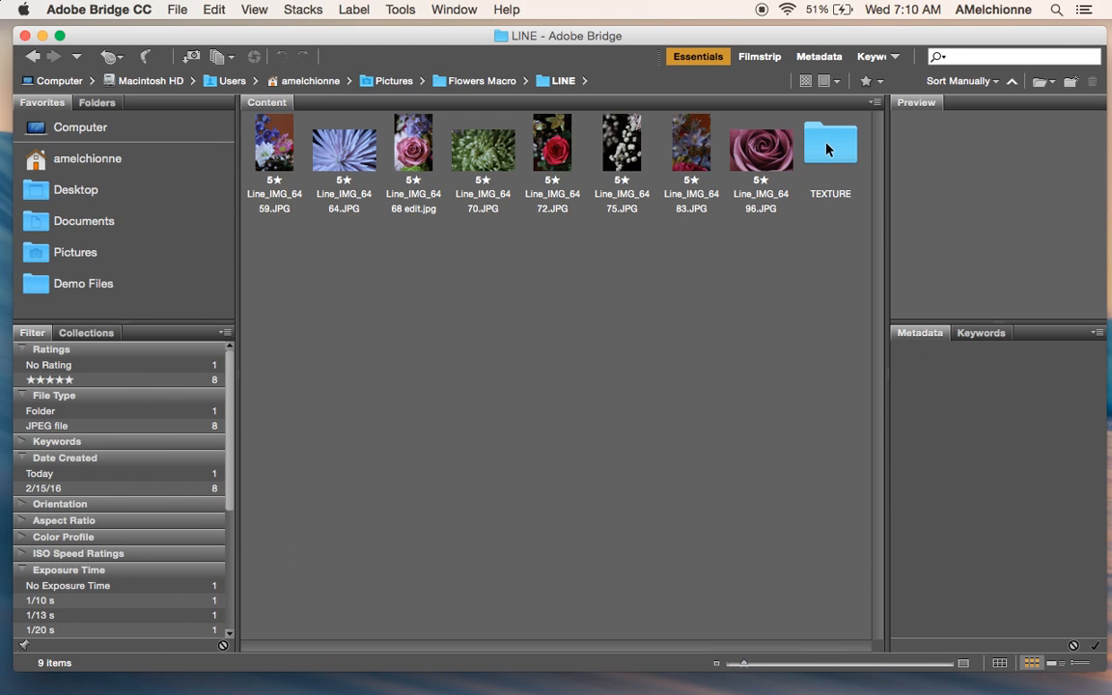
{"action": "mouse_move", "coordinate": [831, 150]}
{"action": "left_mouse_down"}
{"action": "mouse_move", "coordinate": [591, 273]}
{"action": "mouse_move", "coordinate": [462, 63]}
{"action": "mouse_move", "coordinate": [557, 373]}
{"action": "mouse_move", "coordinate": [835, 188]}
{"action": "mouse_move", "coordinate": [835, 168]}
{"action": "left_mouse_up"}
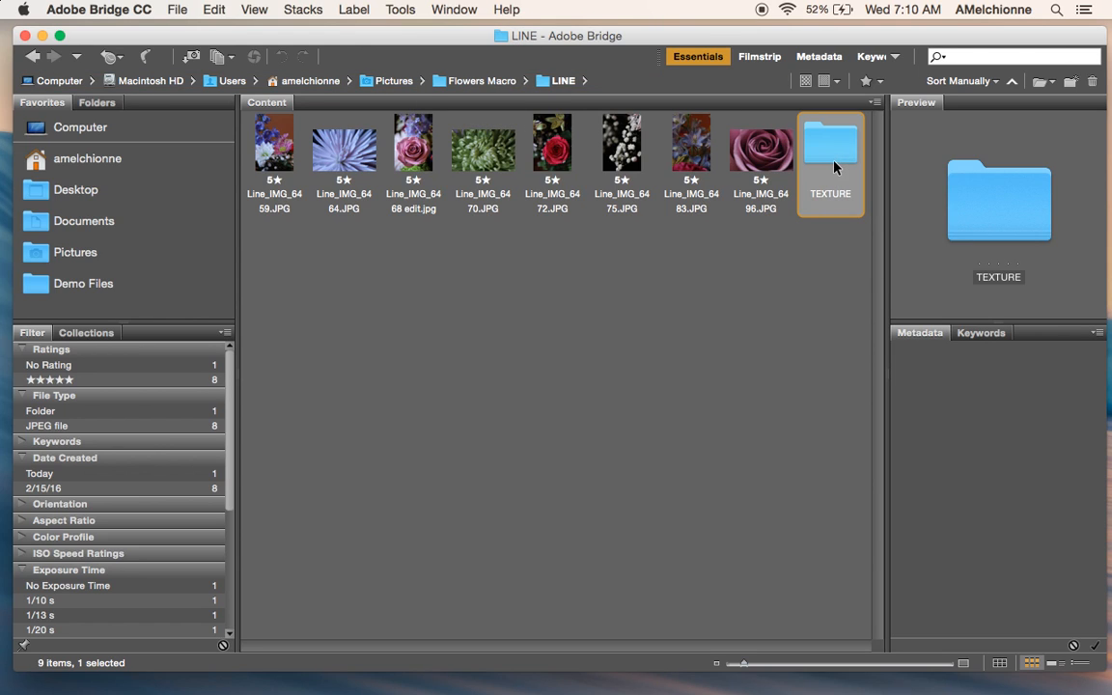
{"action": "left_click", "coordinate": [449, 81]}
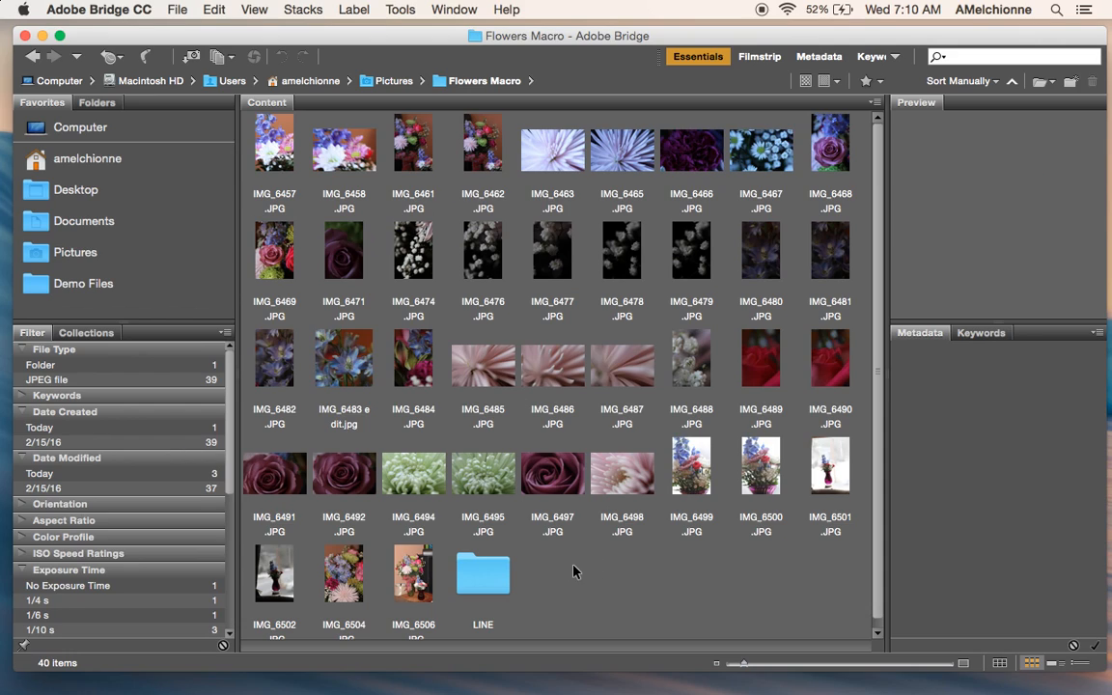
Step: Paste the TEXTURE folder into Flowers Macro
{"action": "key", "text": "super+v"}
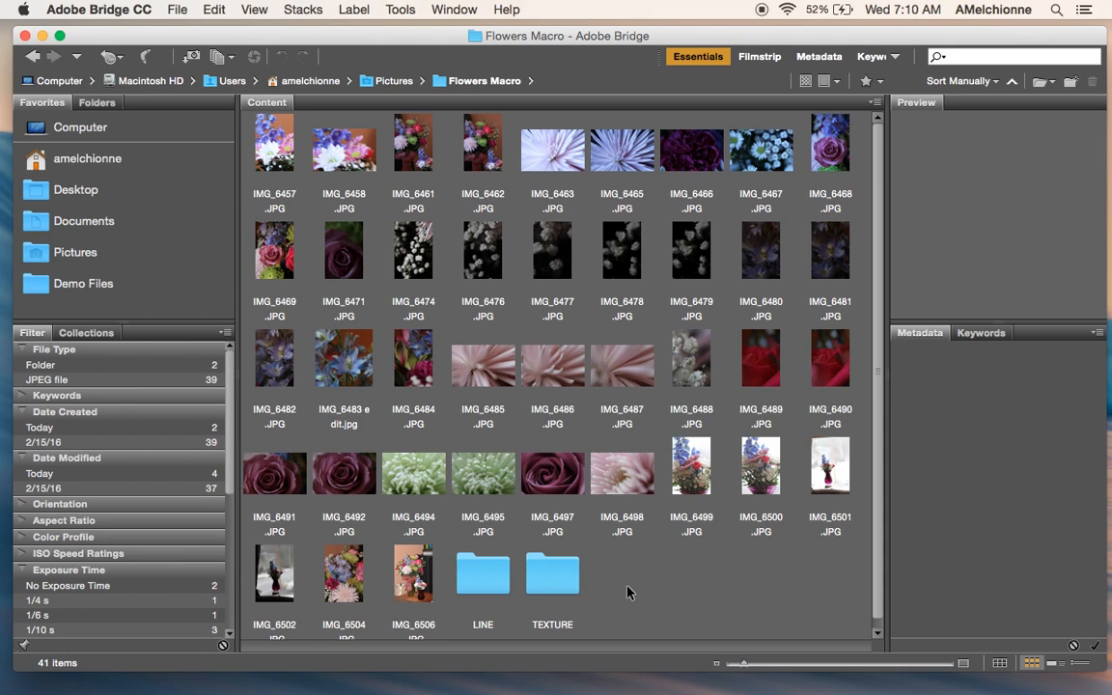
Step: Rate IMG_6465, IMG_6471, IMG_6474, IMG_6485 and IMG_6494 five stars and view IMG_6494 full screen
{"action": "left_click", "coordinate": [619, 158]}
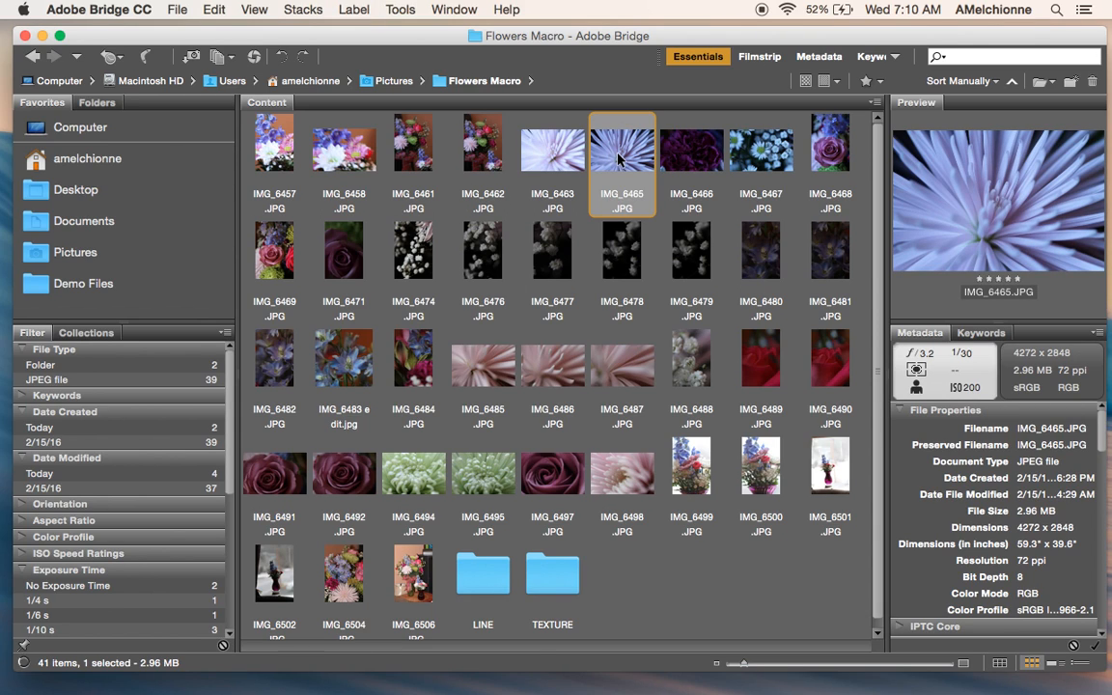
{"action": "key", "text": "super+5"}
{"action": "left_click", "coordinate": [343, 249]}
{"action": "key", "text": "super+5"}
{"action": "left_click", "coordinate": [415, 267]}
{"action": "key", "text": "super+5"}
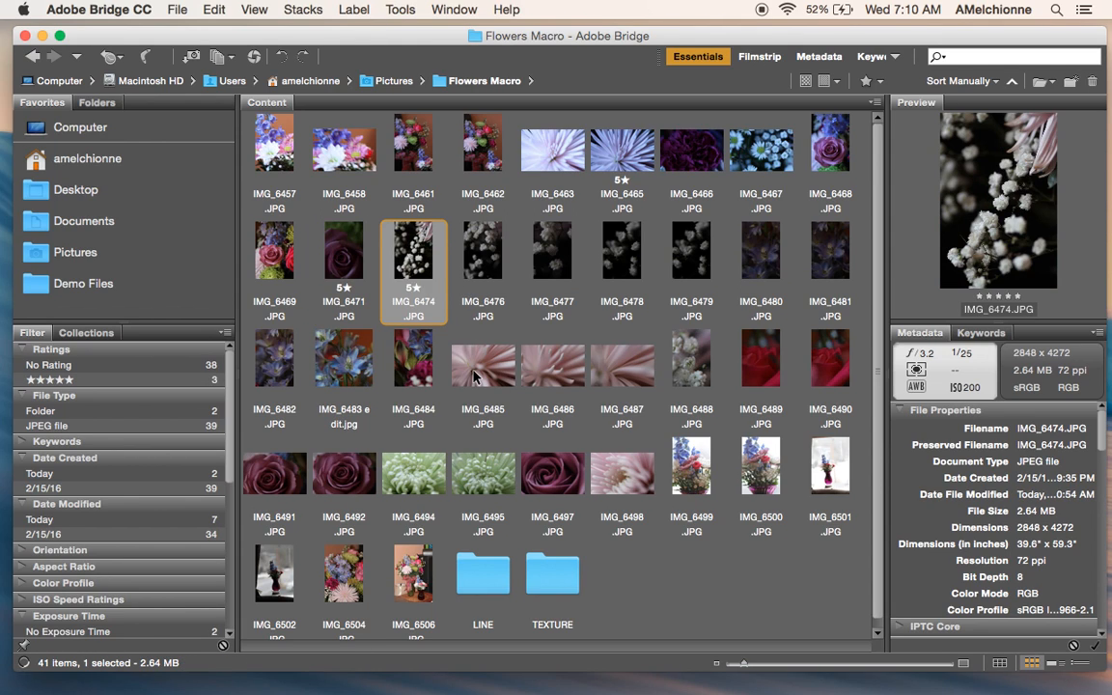
{"action": "left_click", "coordinate": [473, 376]}
{"action": "key", "text": "super+5"}
{"action": "left_click", "coordinate": [418, 489]}
{"action": "key", "text": "super+5"}
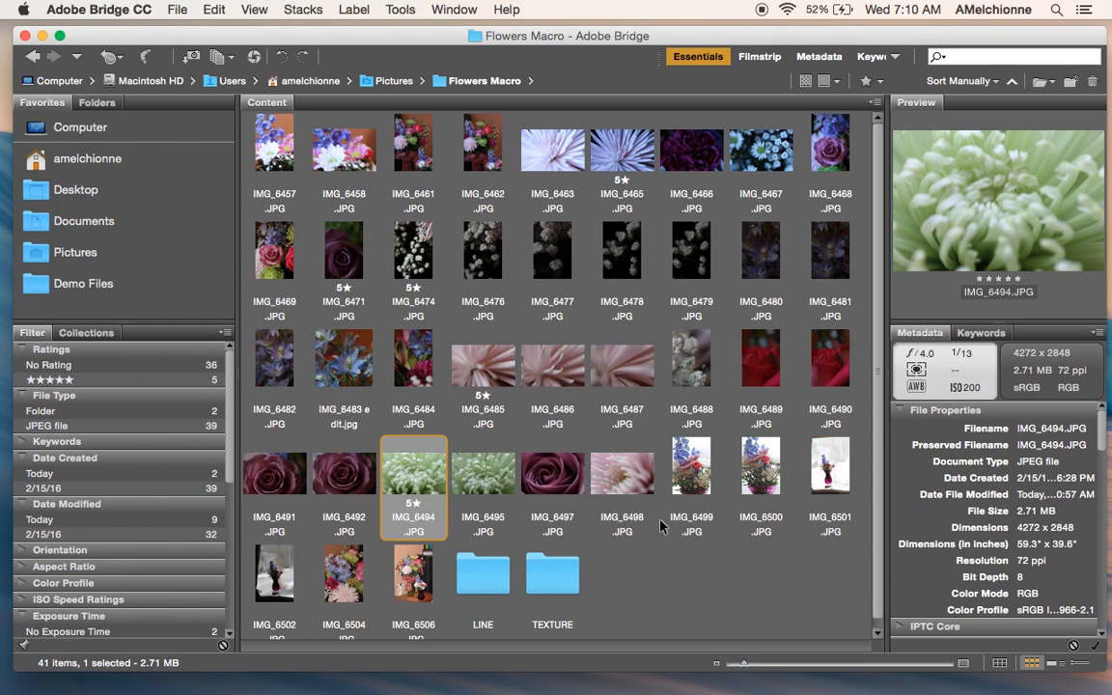
{"action": "key", "text": "space"}
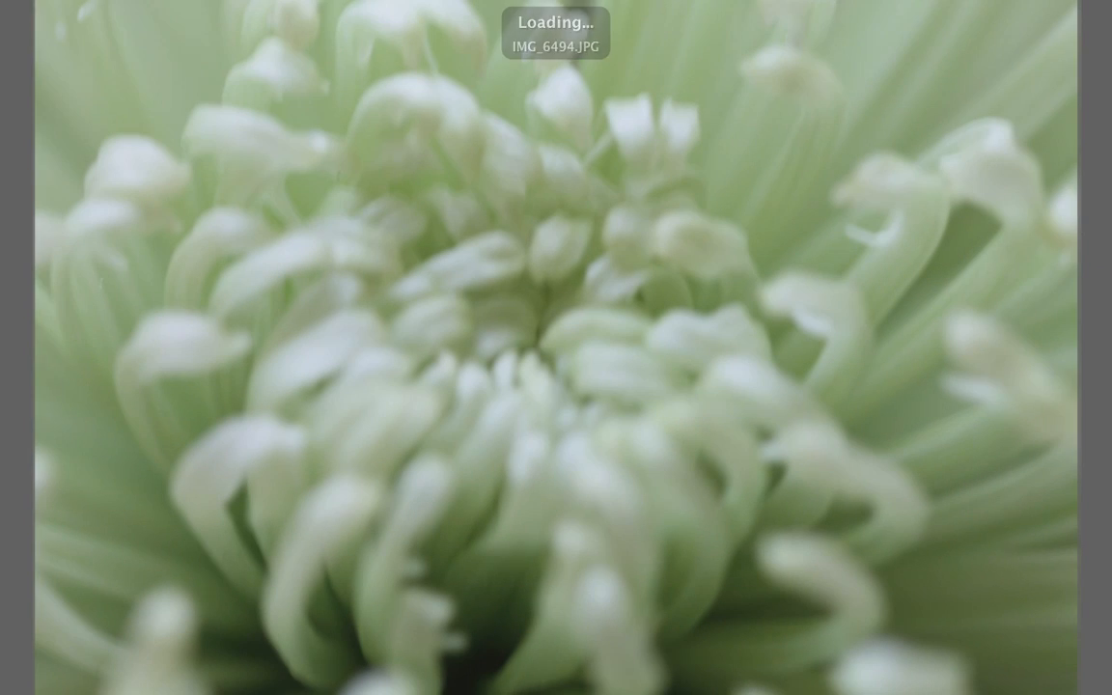
{"action": "key", "text": "space"}
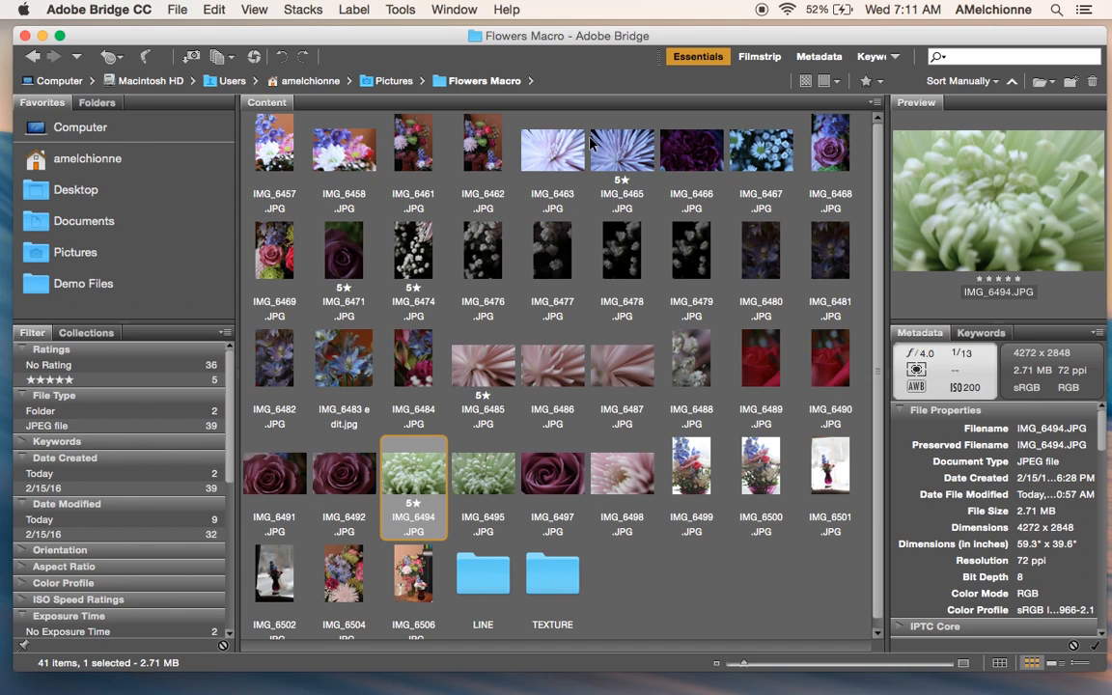
Step: Filter Flowers Macro to show only 5-star photos and select all of them
{"action": "left_click", "coordinate": [883, 84]}
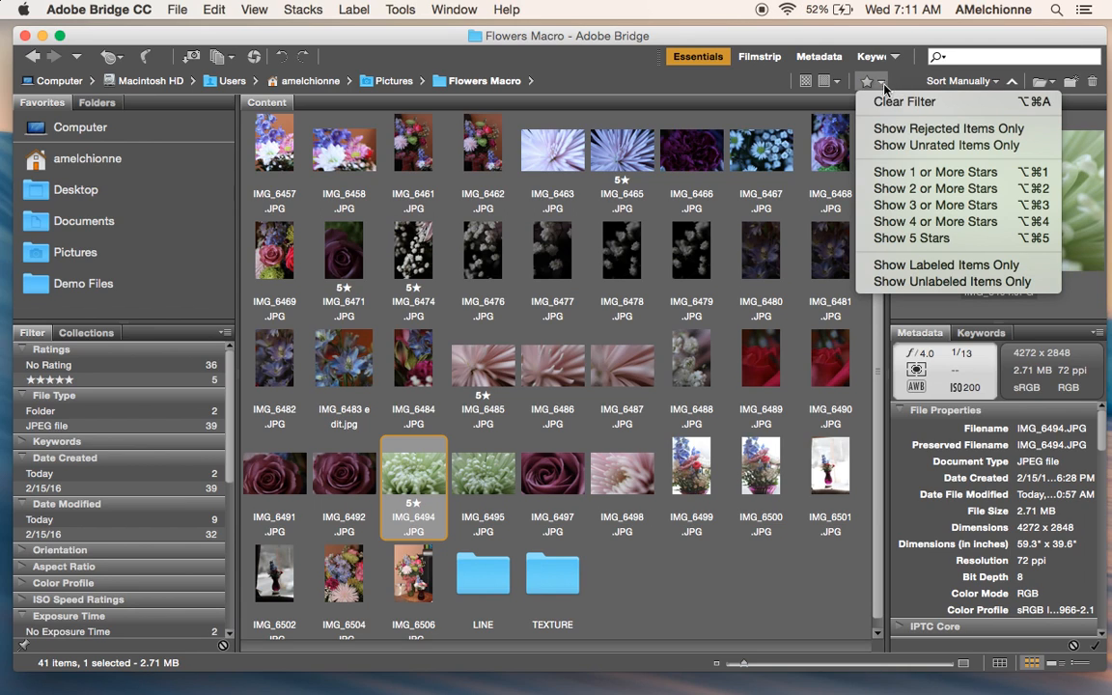
{"action": "left_click", "coordinate": [898, 247]}
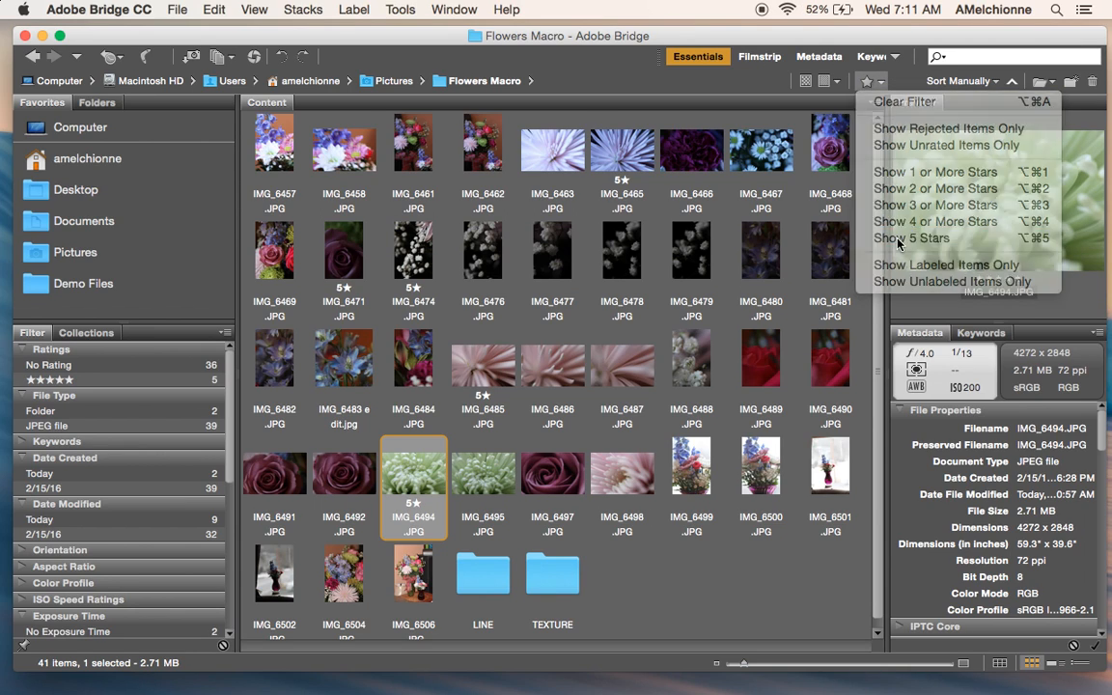
{"action": "key", "text": "super+a"}
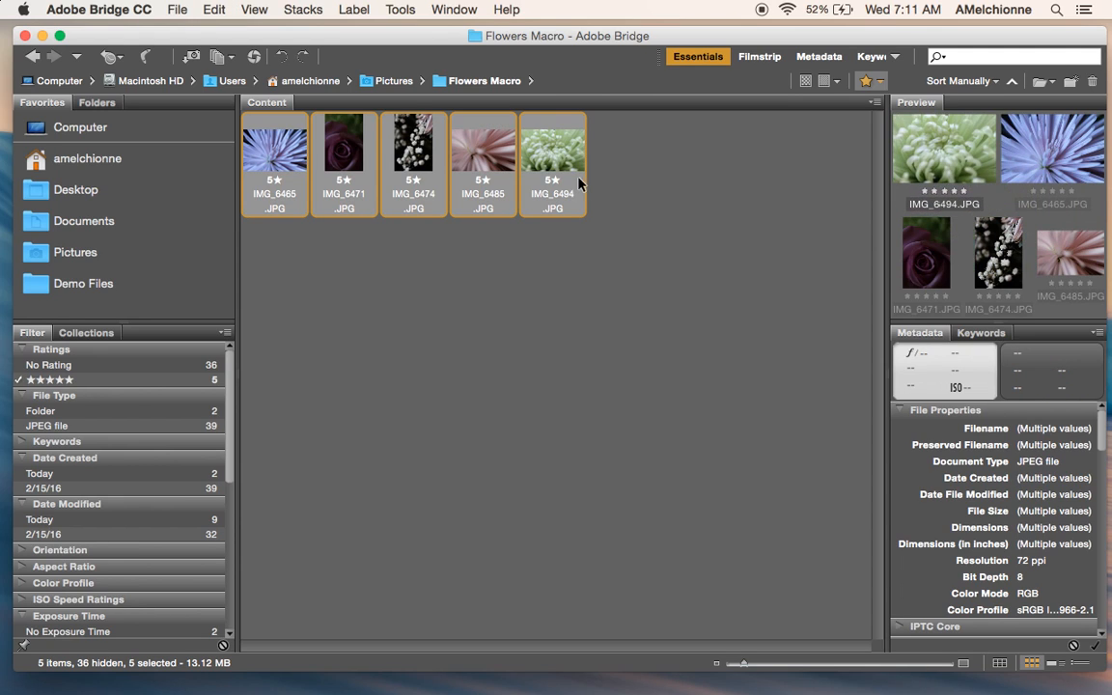
Step: Start a Batch Rename of the selected photos and create a folder named SHAPE inside Flowers Macro while browsing for the destination
{"action": "left_click", "coordinate": [405, 12]}
{"action": "left_click", "coordinate": [408, 32]}
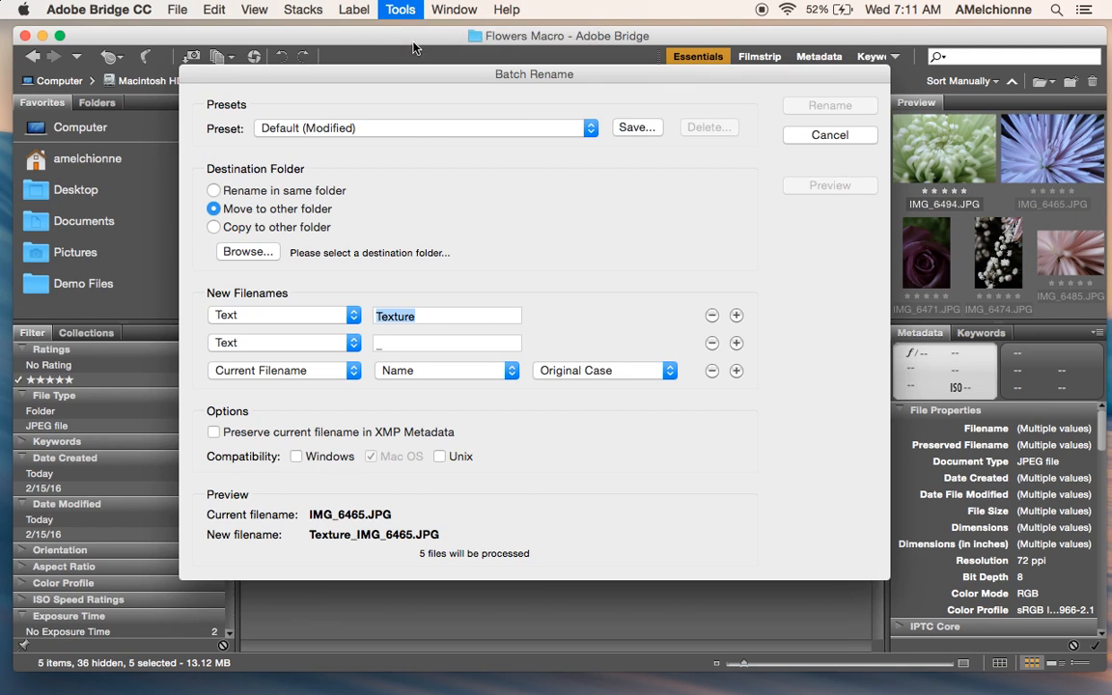
{"action": "left_click", "coordinate": [247, 252]}
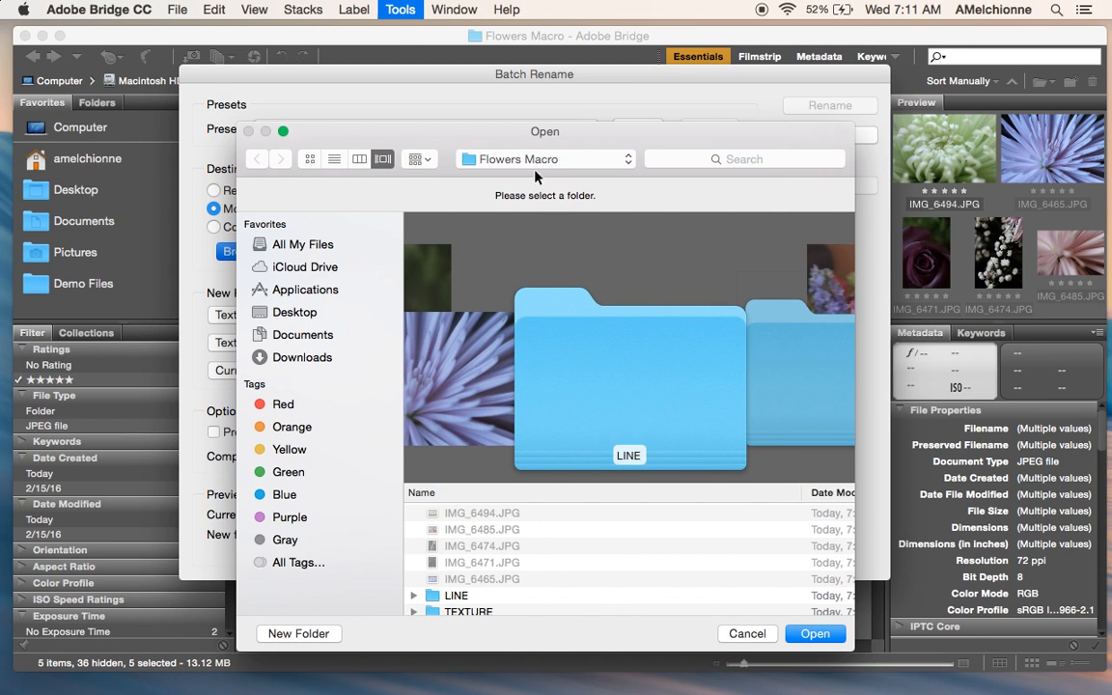
{"action": "left_click", "coordinate": [475, 163]}
{"action": "left_click", "coordinate": [512, 428]}
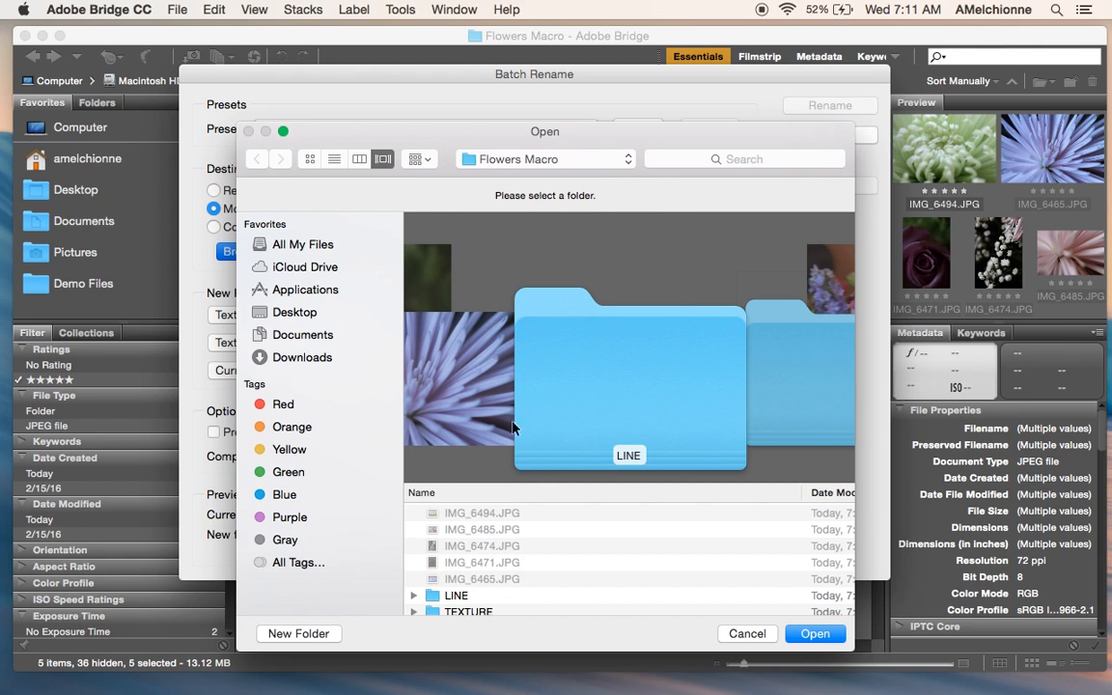
{"action": "left_click", "coordinate": [299, 634]}
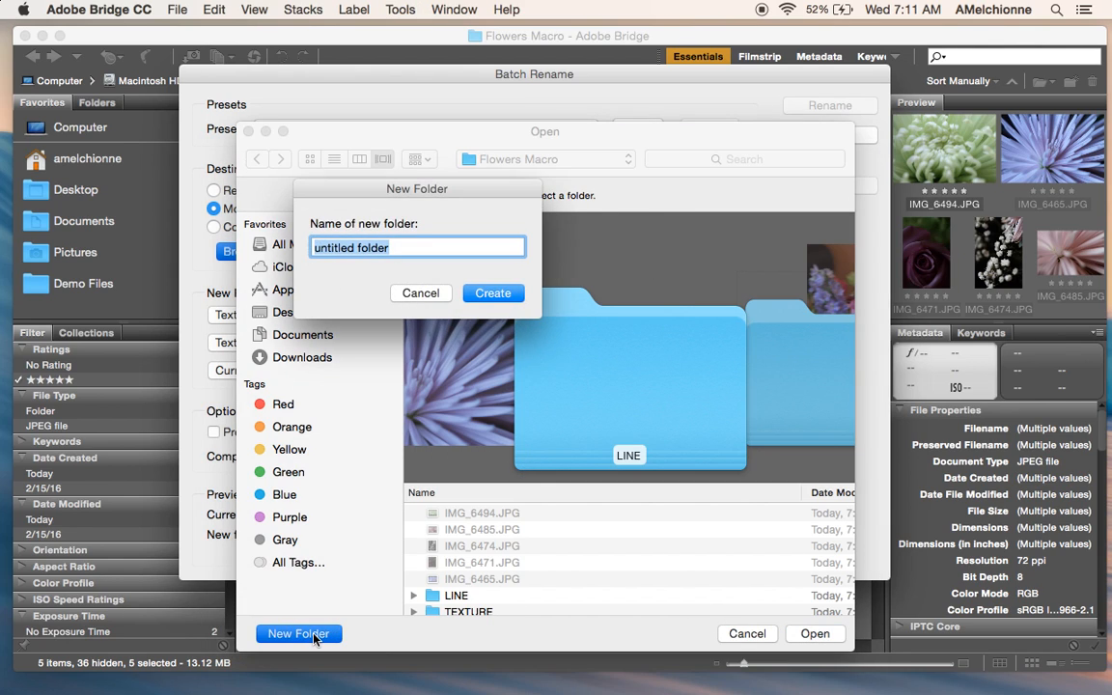
{"action": "type", "text": "SHAPE"}
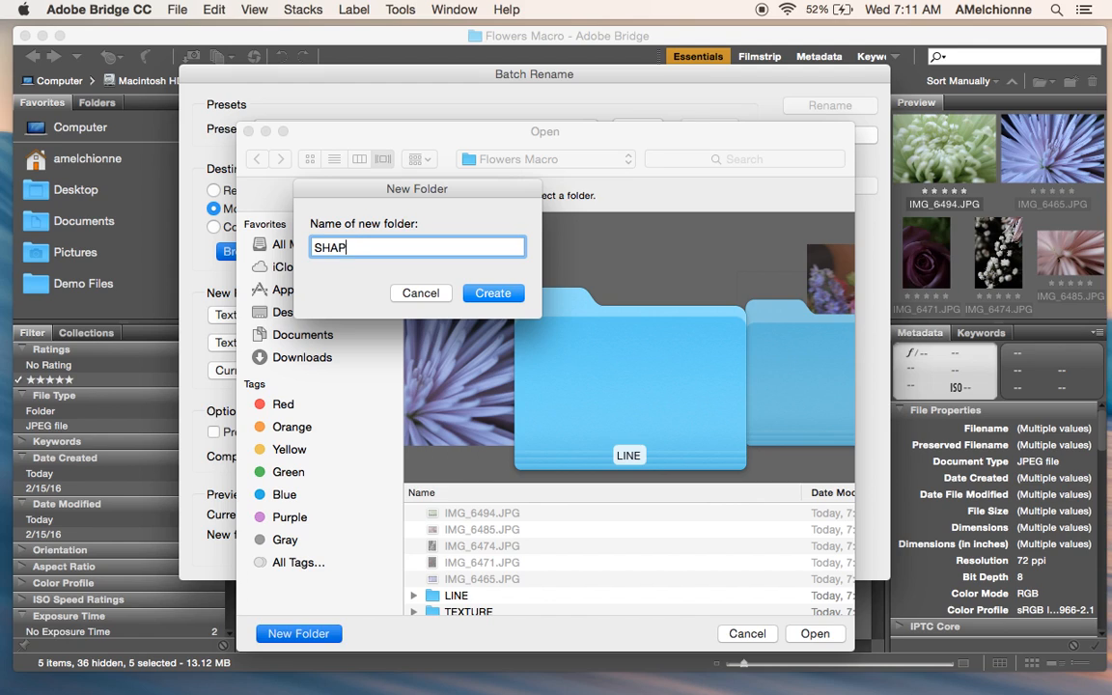
{"action": "left_click", "coordinate": [493, 293]}
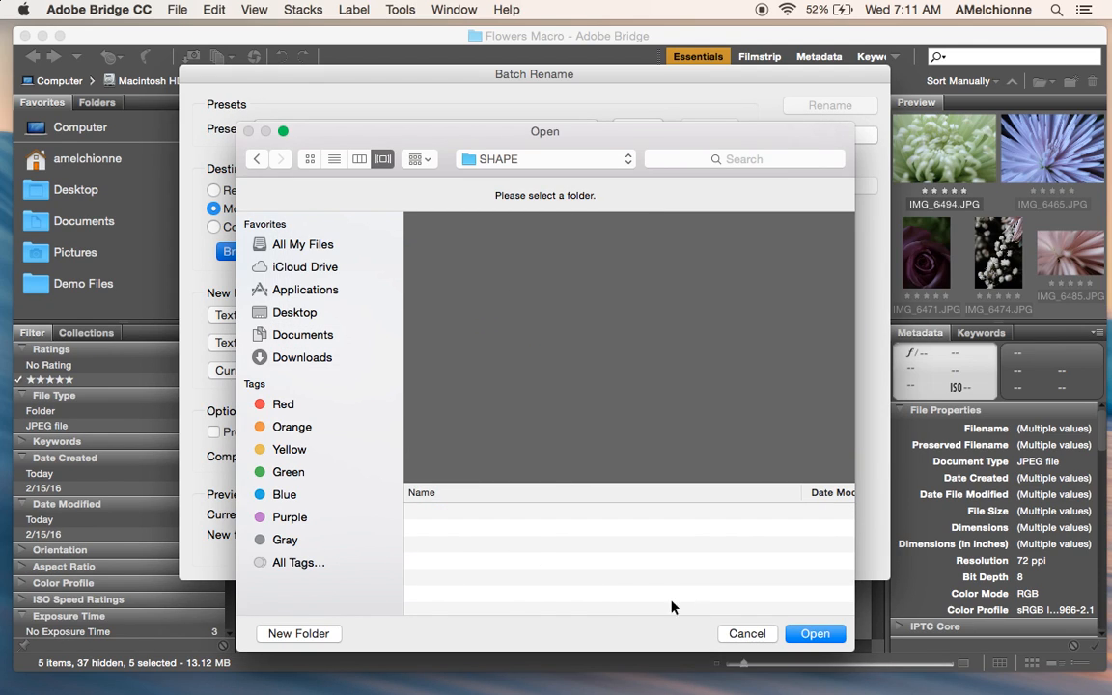
Step: Choose Flowers Macro as the destination, replace the first text part of the new filenames with "Shape", and run the batch rename
{"action": "left_click", "coordinate": [257, 160]}
{"action": "scroll", "coordinate": [551, 547], "scroll_direction": "down", "scroll_amount": 5}
{"action": "scroll", "coordinate": [550, 547], "scroll_direction": "up", "scroll_amount": 5}
{"action": "scroll", "coordinate": [551, 547], "scroll_direction": "down", "scroll_amount": 1}
{"action": "scroll", "coordinate": [549, 547], "scroll_direction": "down", "scroll_amount": 5}
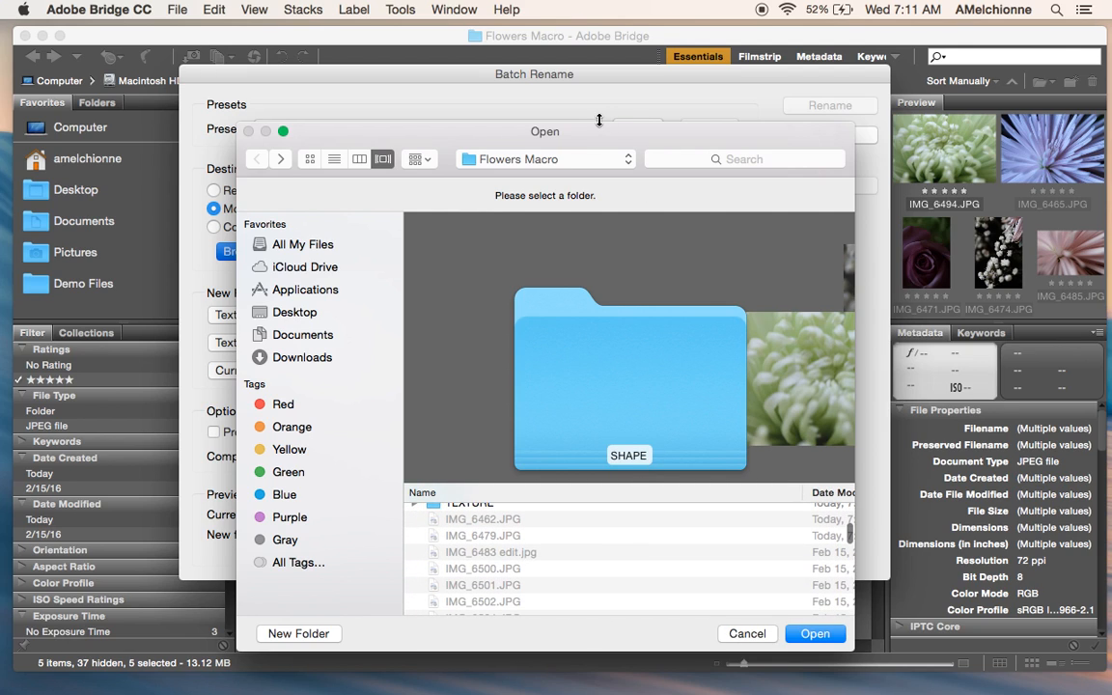
{"action": "left_click", "coordinate": [828, 637]}
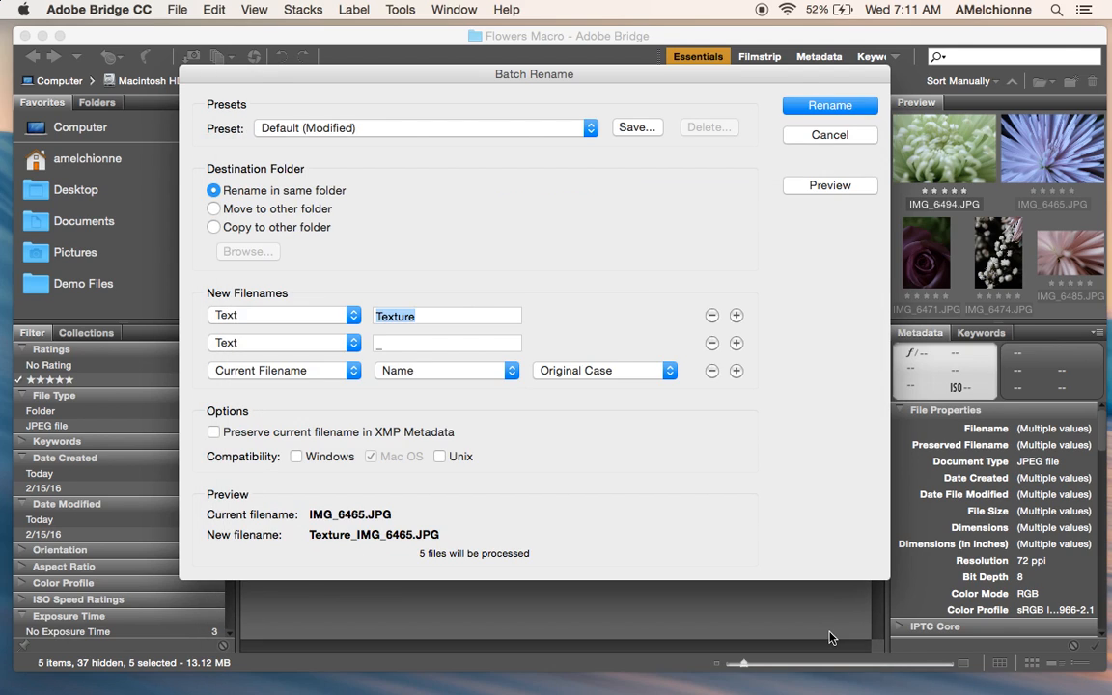
{"action": "type", "text": "Shape"}
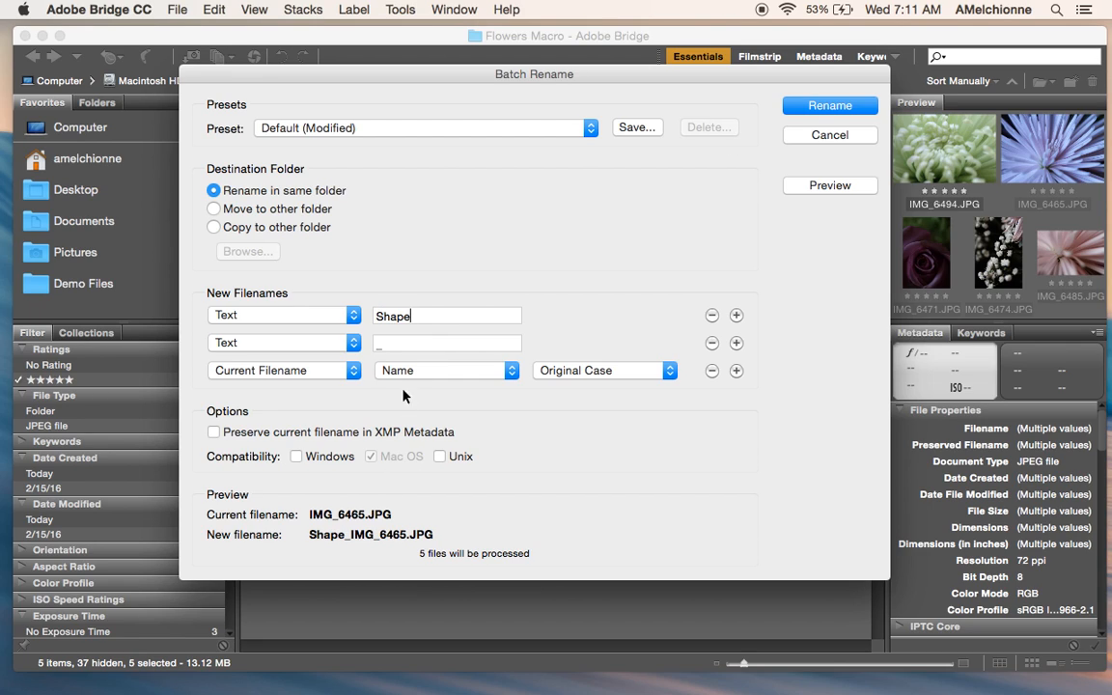
{"action": "left_click", "coordinate": [823, 105]}
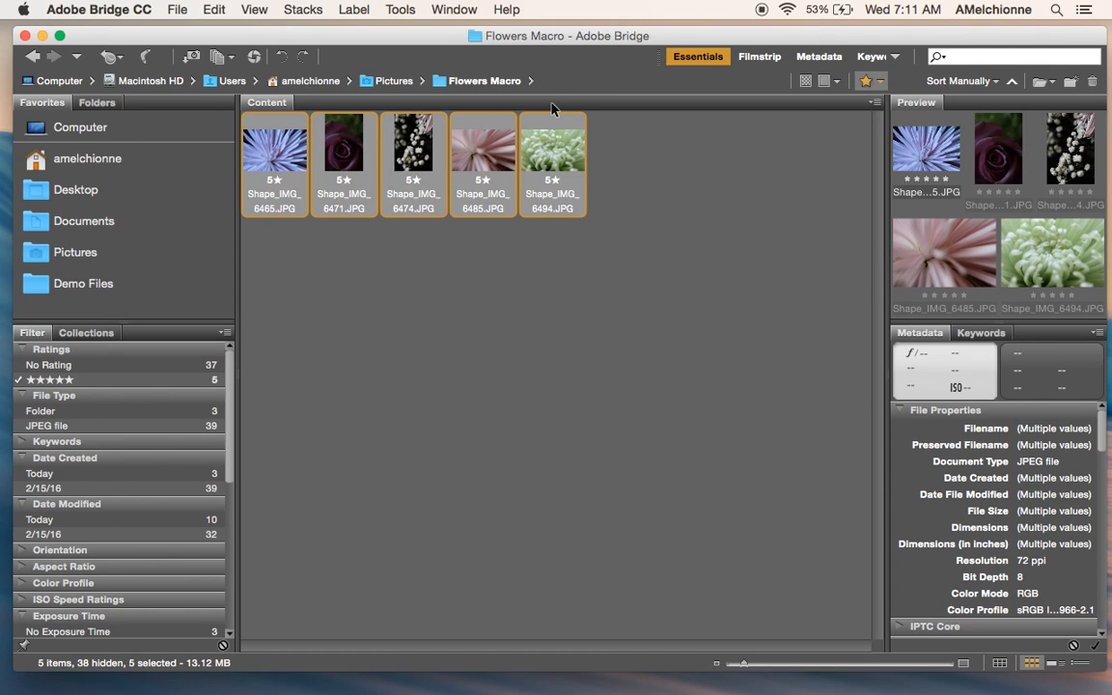
{"action": "left_click", "coordinate": [402, 9]}
{"action": "left_click", "coordinate": [410, 31]}
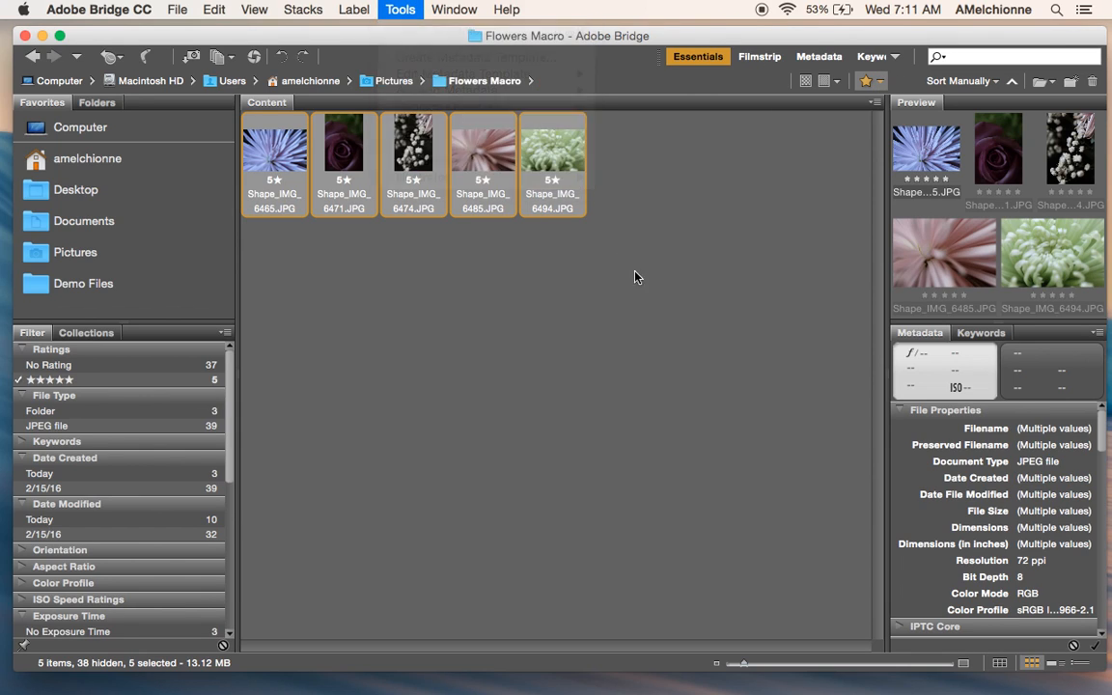
{"action": "left_click", "coordinate": [683, 280]}
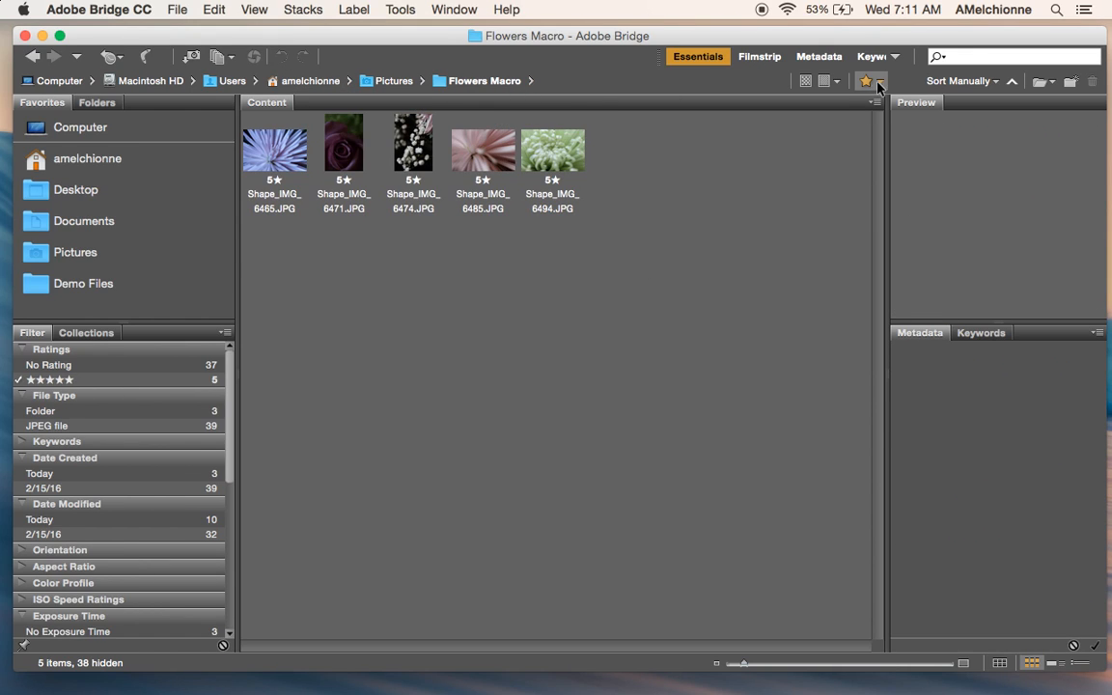
Step: Clear the 5-star filter, check the contents of the SHAPE folder and return to Flowers Macro
{"action": "left_click", "coordinate": [867, 81]}
{"action": "left_click", "coordinate": [881, 102]}
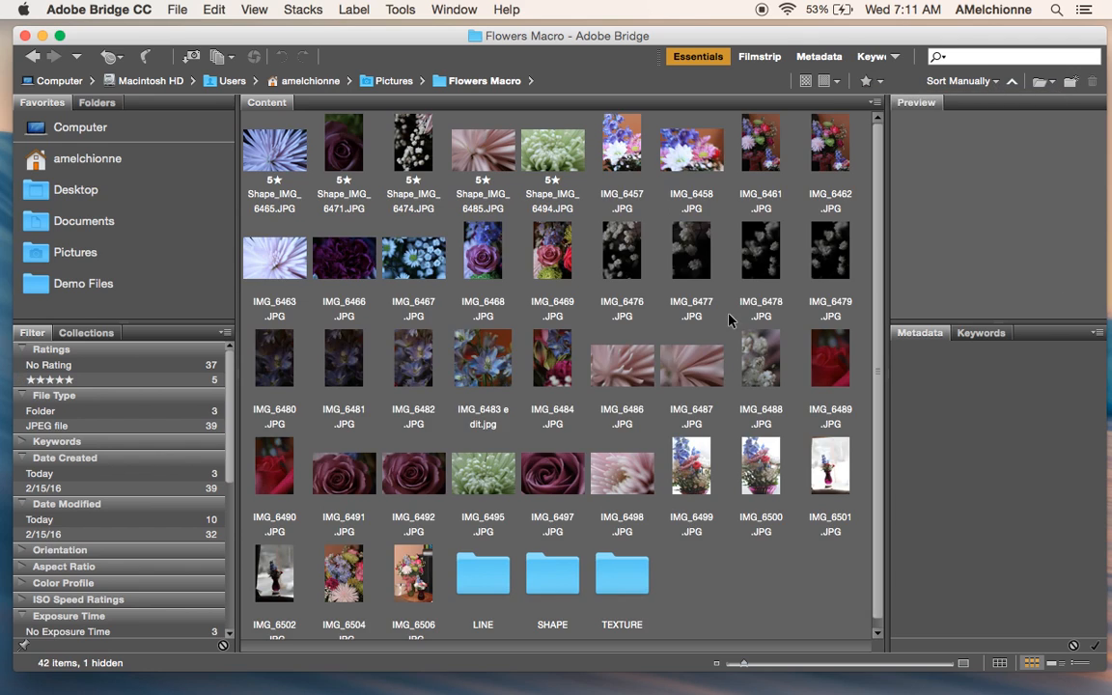
{"action": "double_click", "coordinate": [557, 579]}
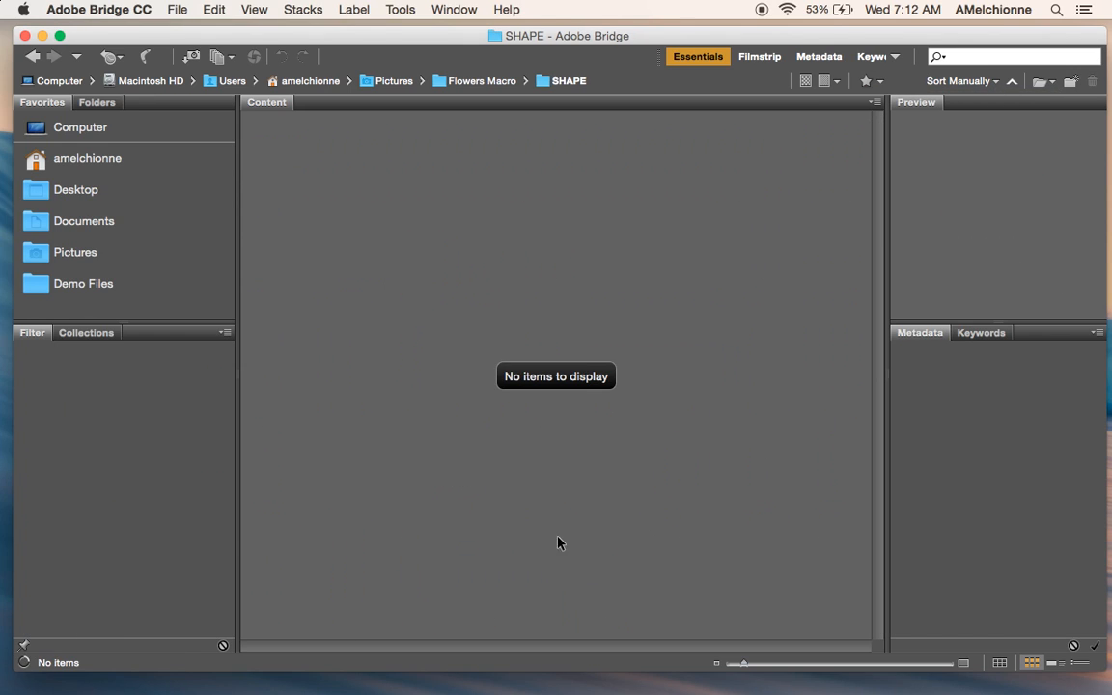
{"action": "left_click", "coordinate": [452, 79]}
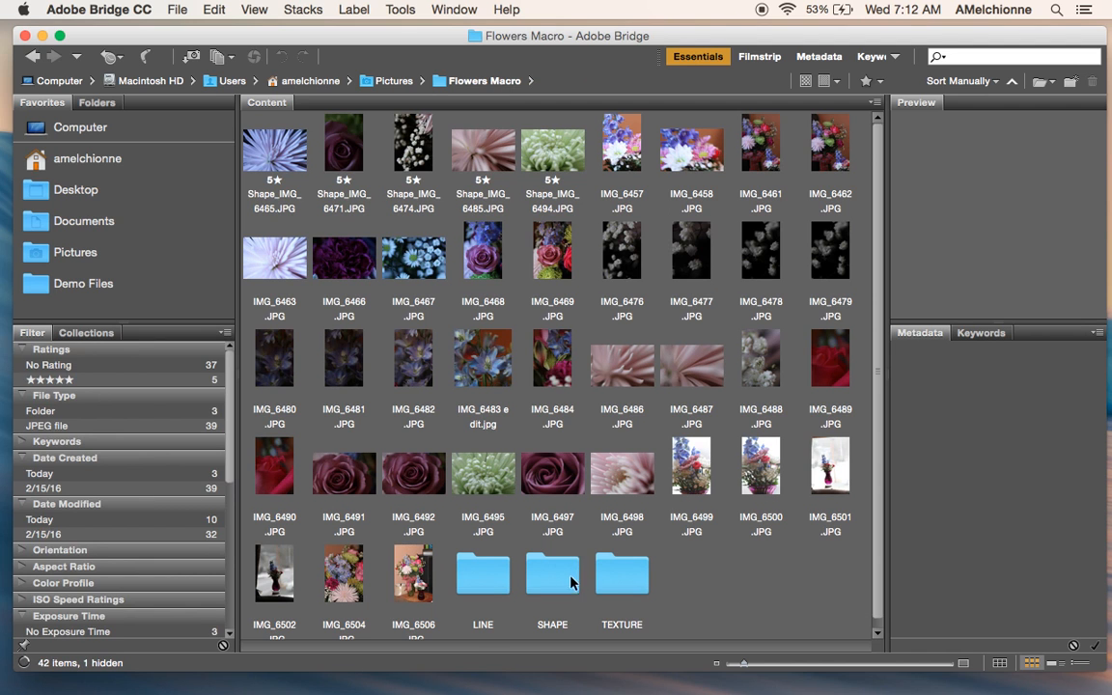
Step: Set up a Batch Rename of all 5-star photos that moves them to the SHAPE folder in Flowers Macro
{"action": "left_click", "coordinate": [882, 83]}
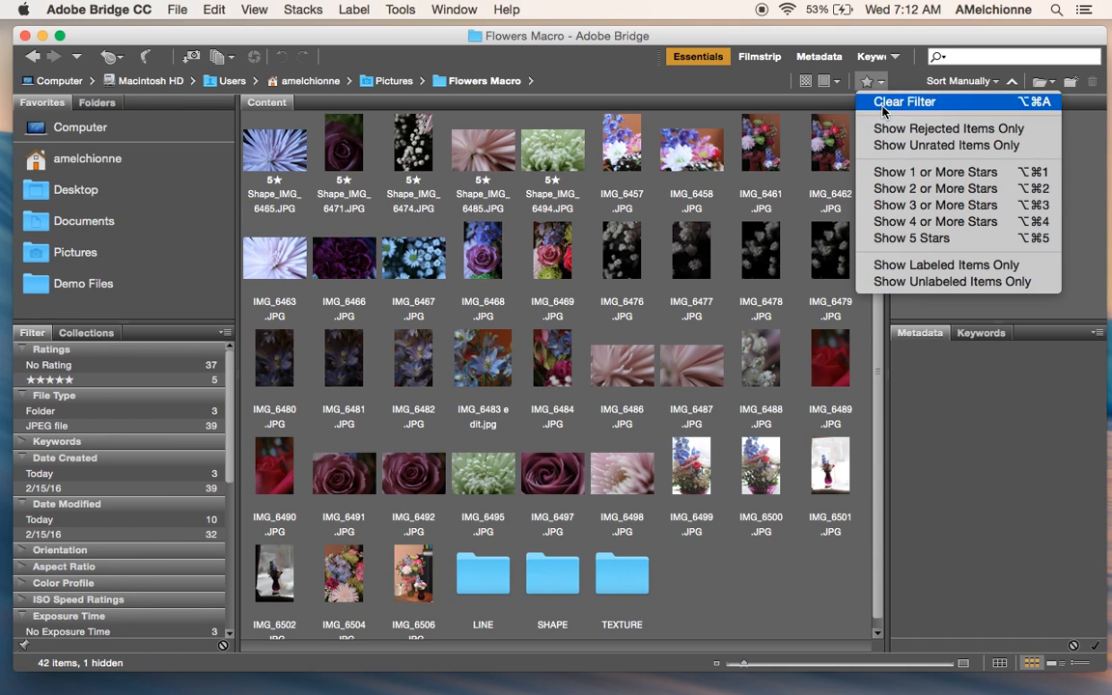
{"action": "key", "text": "super+a"}
{"action": "left_click", "coordinate": [388, 10]}
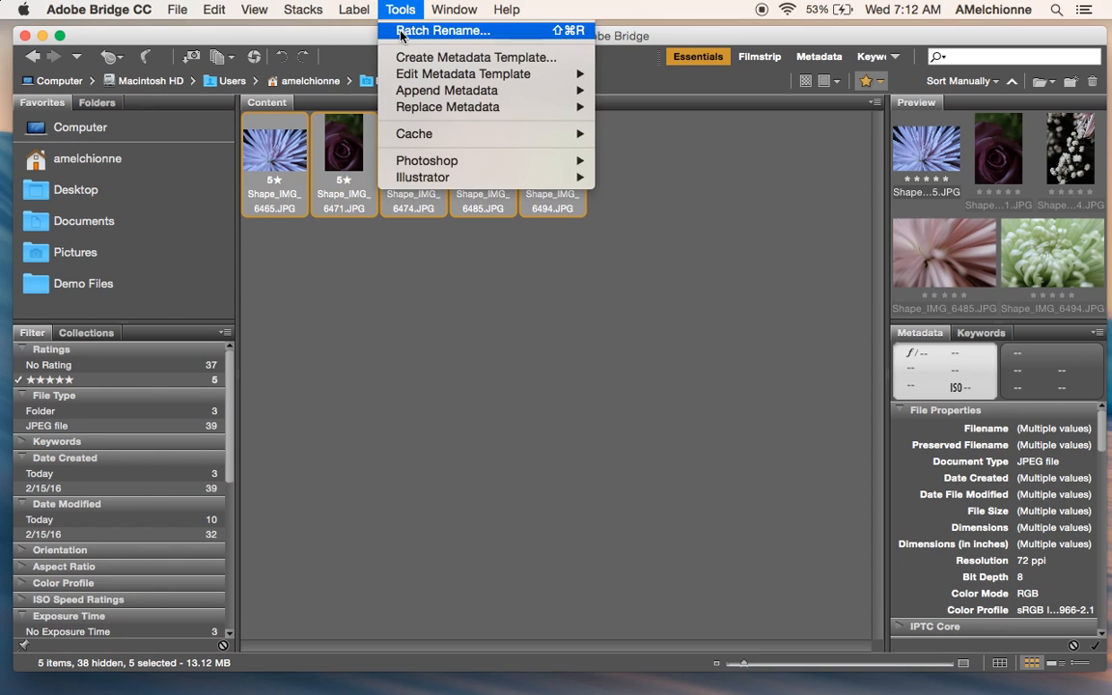
{"action": "left_click", "coordinate": [397, 31]}
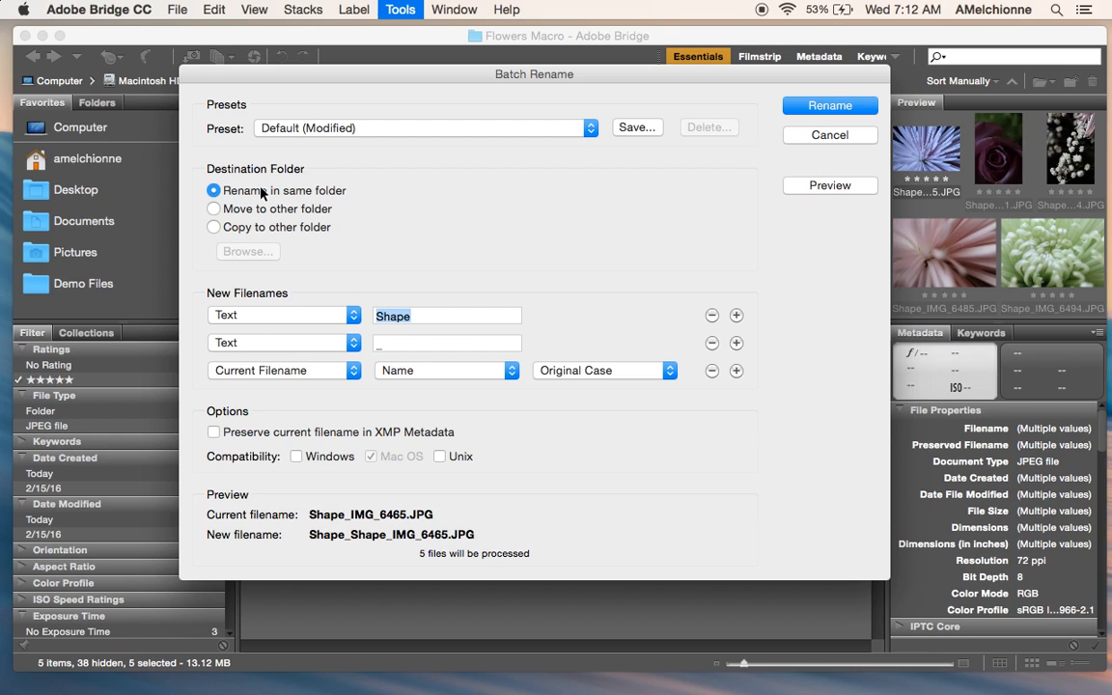
{"action": "left_click", "coordinate": [215, 210]}
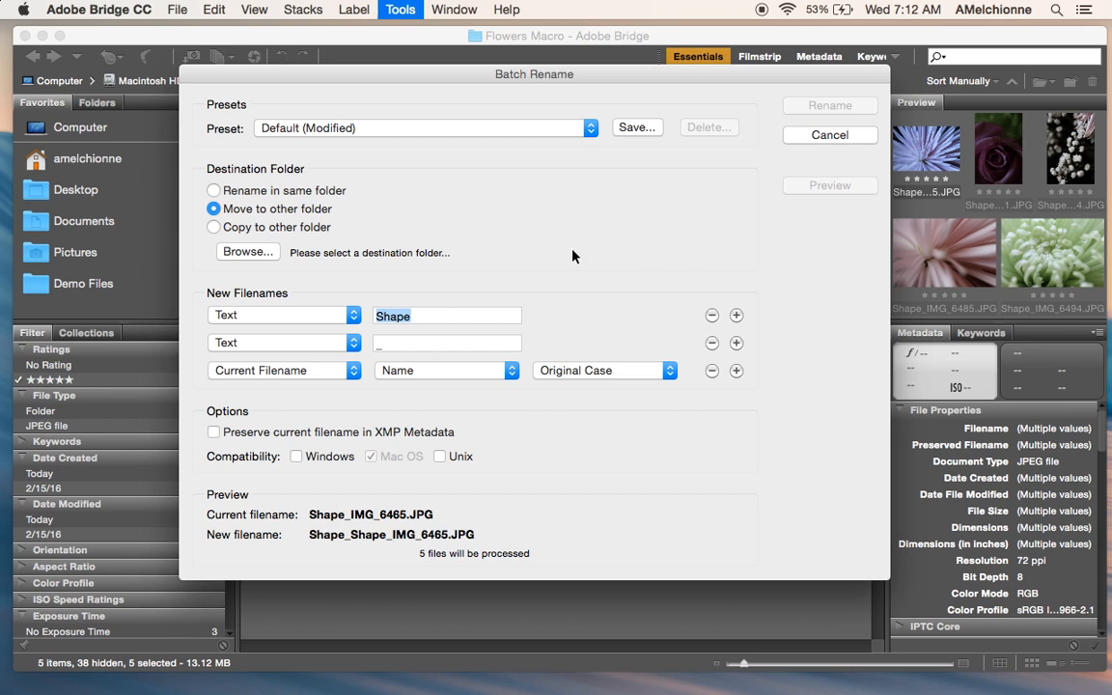
{"action": "left_click", "coordinate": [253, 252]}
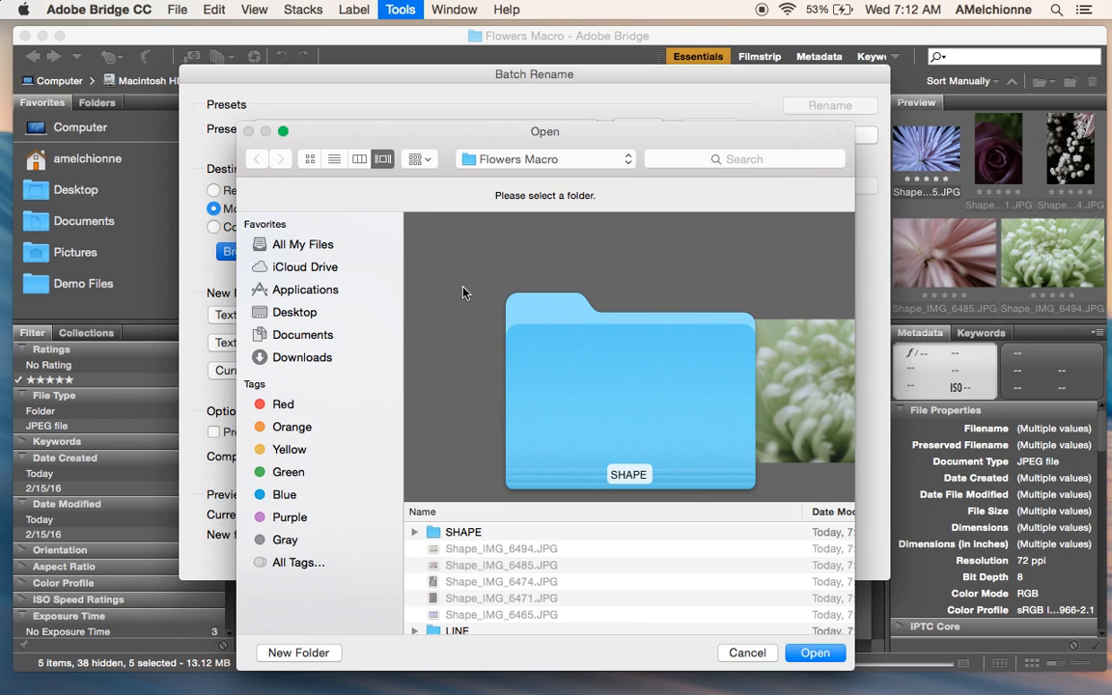
{"action": "left_click", "coordinate": [440, 532]}
{"action": "left_click", "coordinate": [790, 653]}
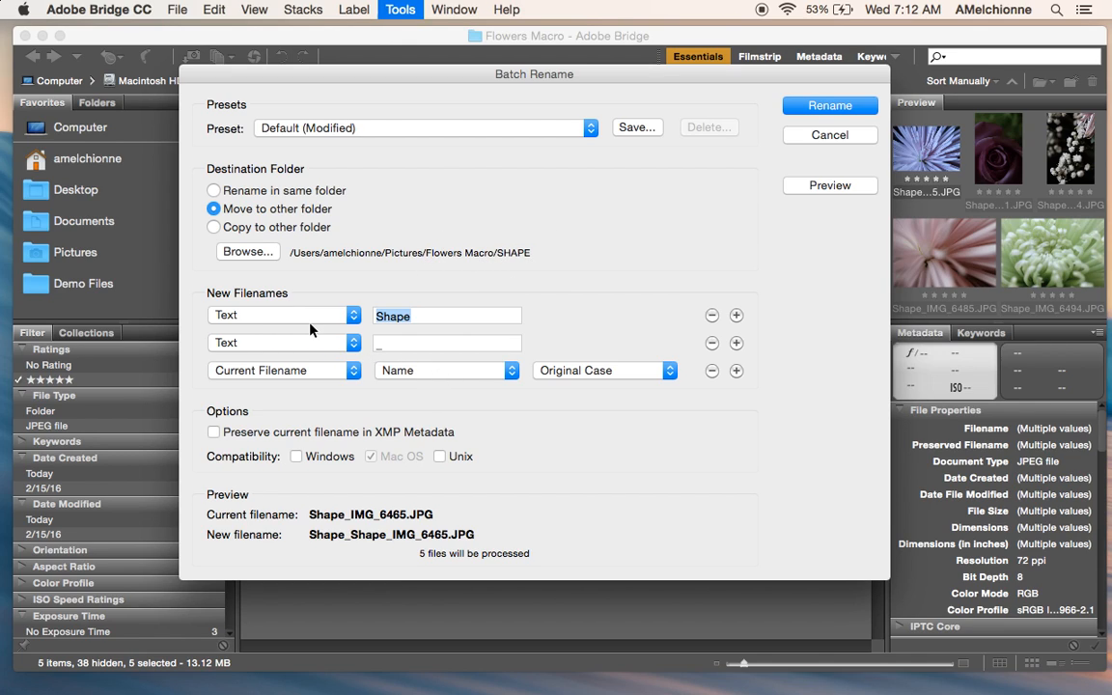
Step: Remove both text parts so only the current filename is kept, and run the batch rename
{"action": "left_click", "coordinate": [712, 316]}
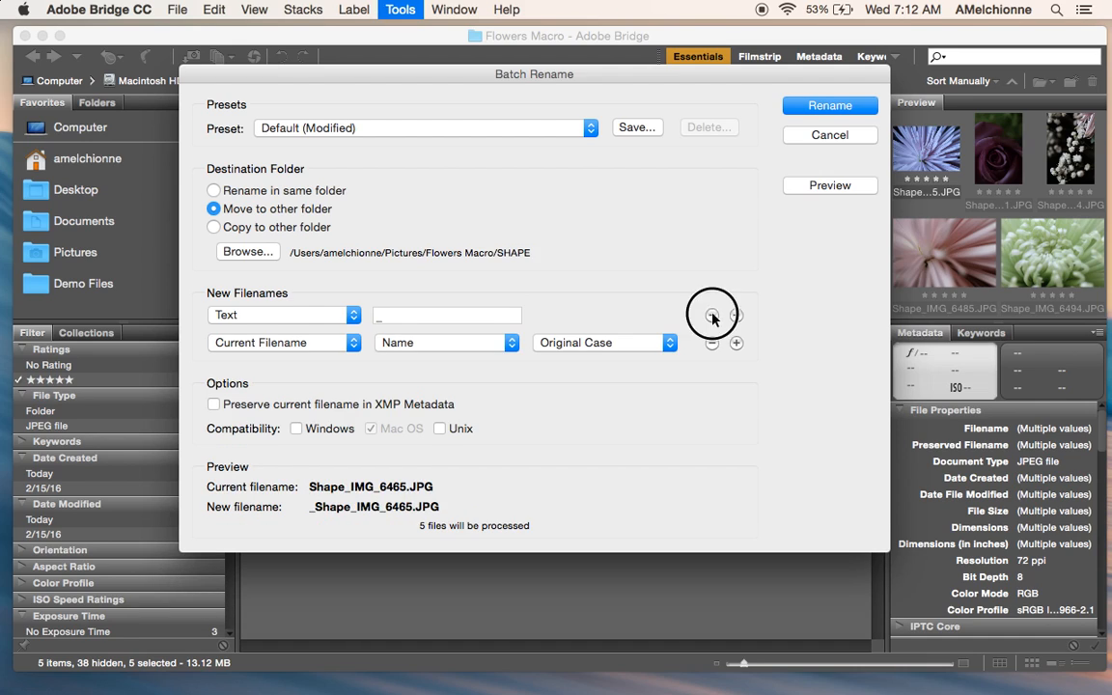
{"action": "left_click", "coordinate": [711, 316]}
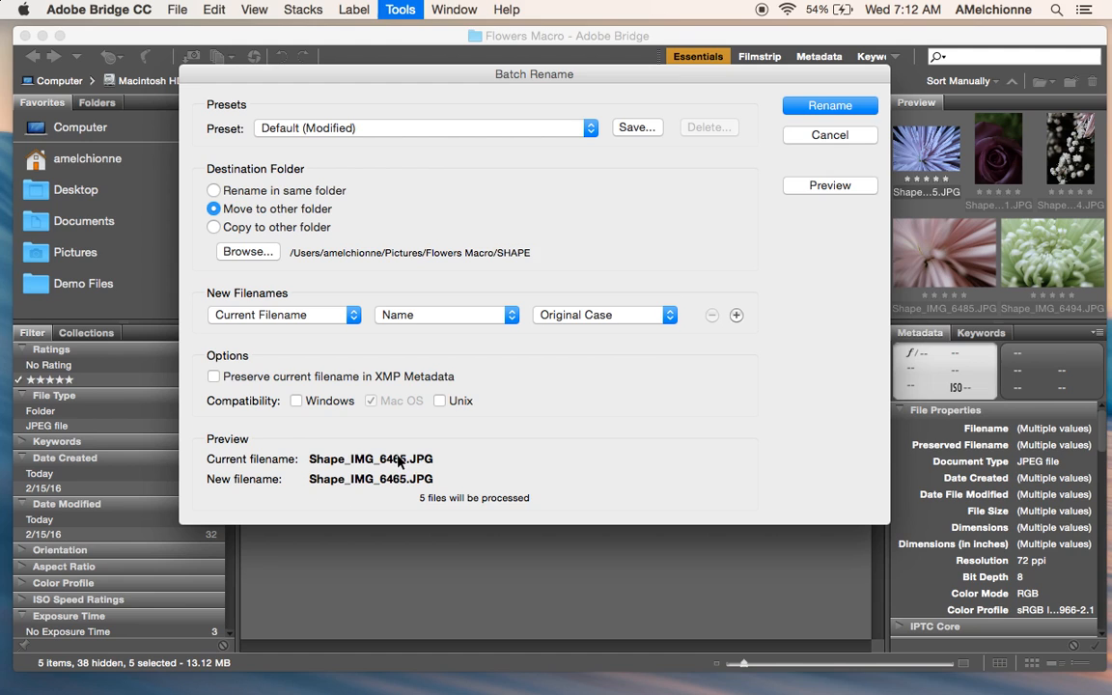
{"action": "left_click", "coordinate": [788, 103]}
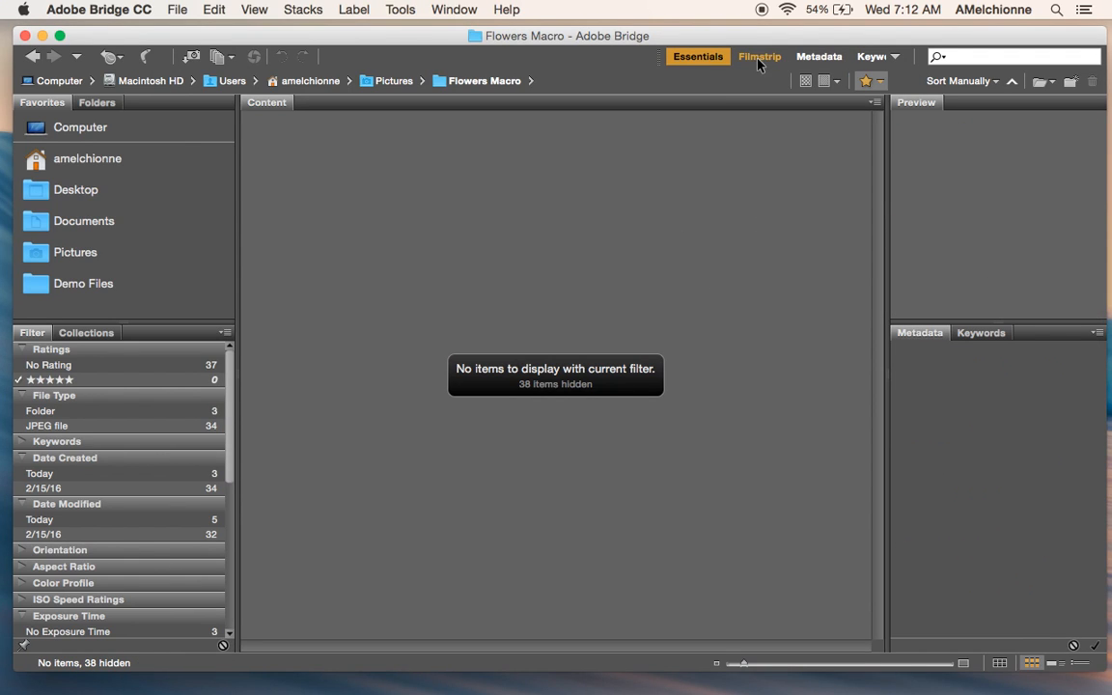
Step: Clear the 5-star filter and rate IMG_6458, IMG_6463, IMG_6491 and IMG_6487 five stars
{"action": "left_click", "coordinate": [876, 80]}
{"action": "left_click", "coordinate": [874, 171]}
{"action": "left_click", "coordinate": [339, 153]}
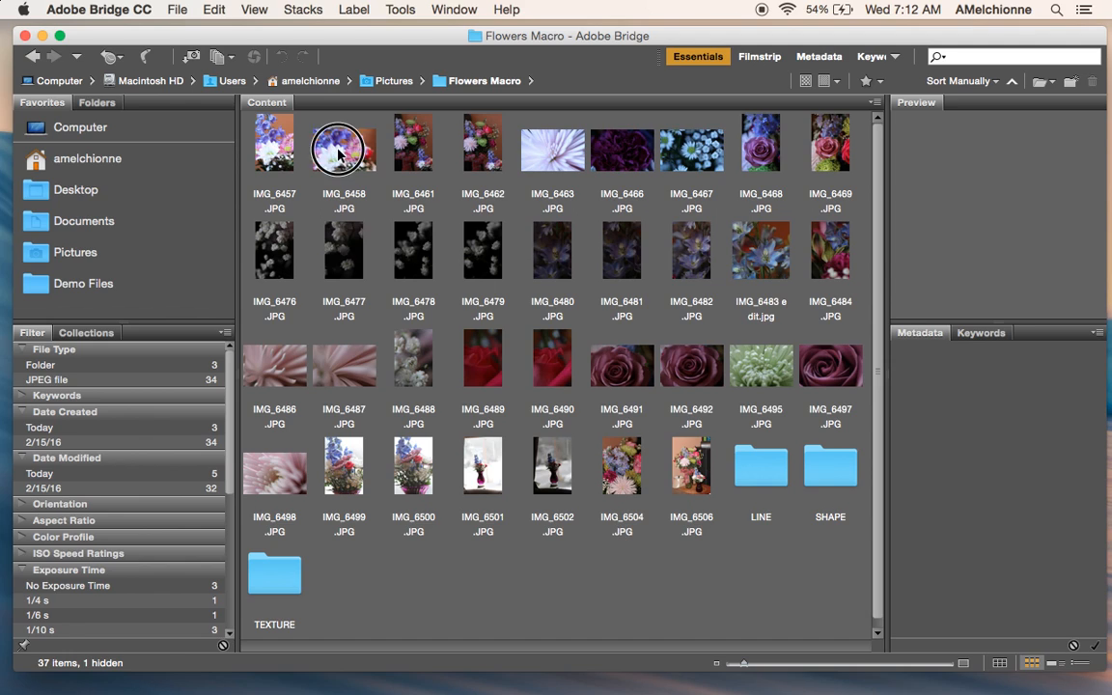
{"action": "key", "text": "super+5"}
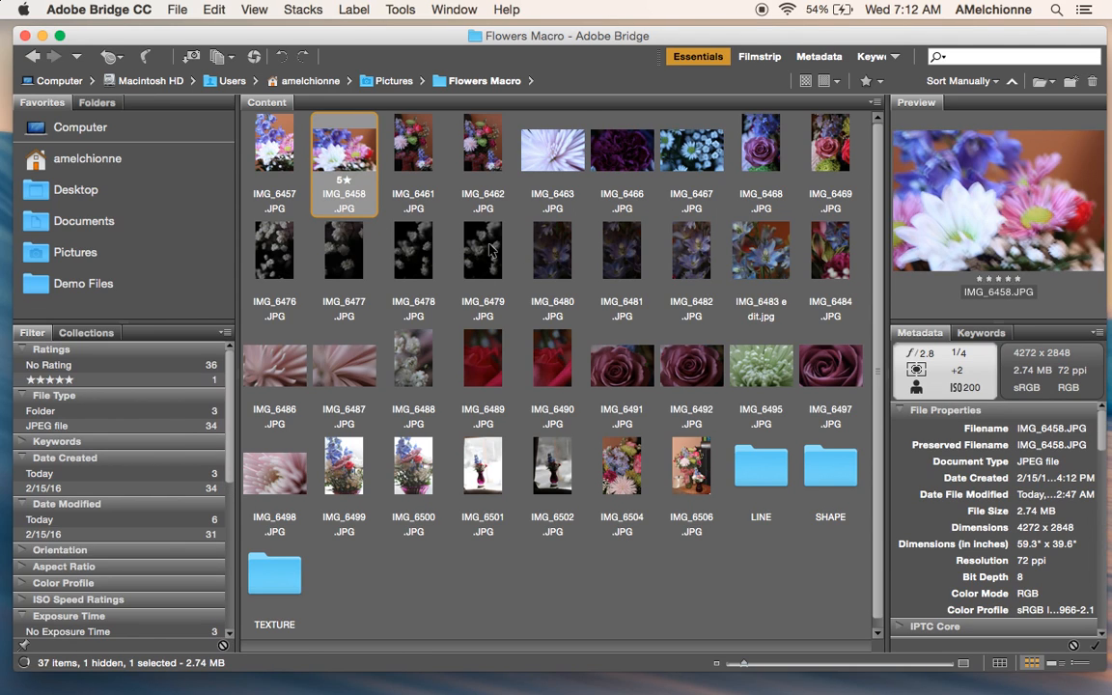
{"action": "left_click", "coordinate": [567, 158]}
{"action": "key", "text": "super+5"}
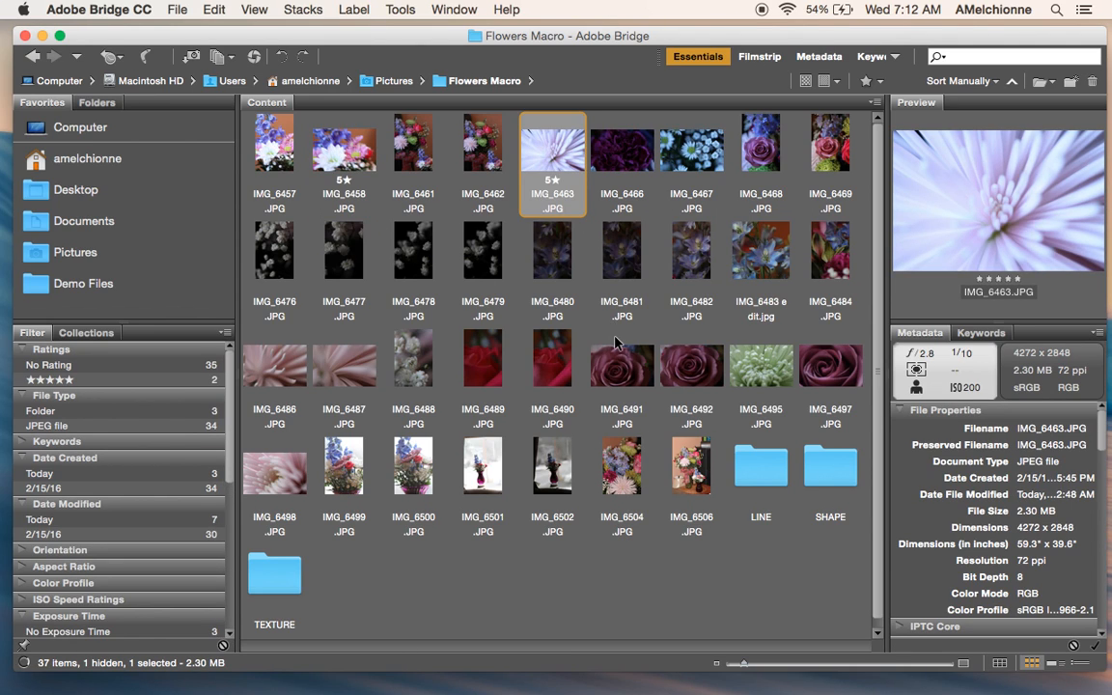
{"action": "left_click", "coordinate": [591, 353]}
{"action": "key", "text": "super+5"}
{"action": "left_click", "coordinate": [338, 365]}
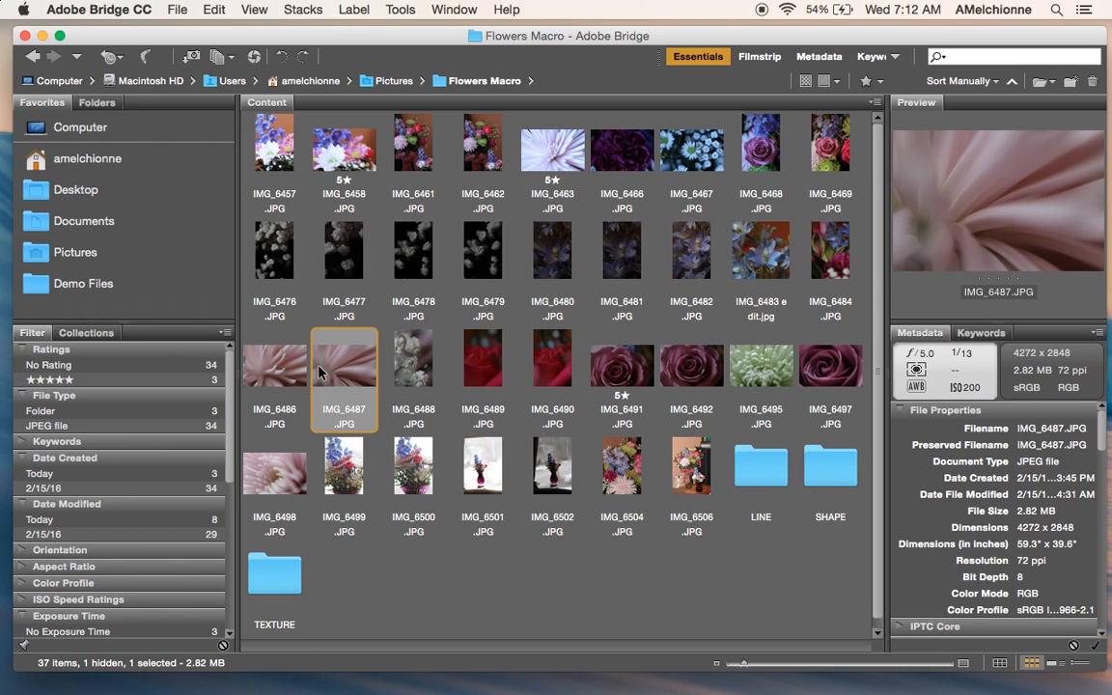
{"action": "key", "text": "super+5"}
{"action": "left_click", "coordinate": [217, 381]}
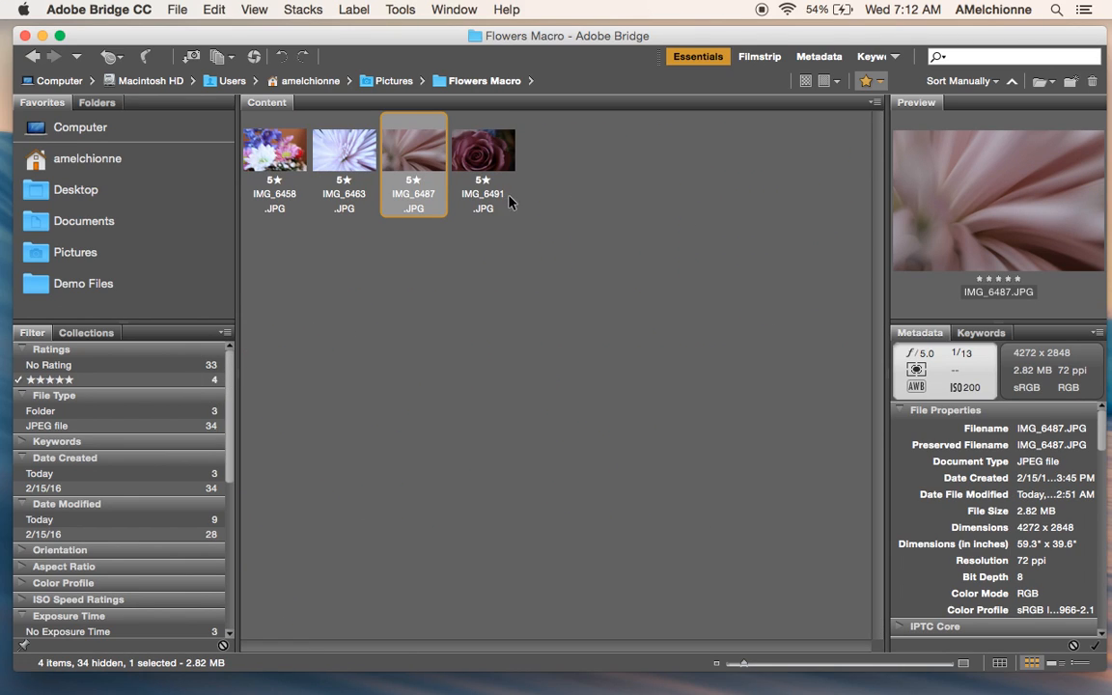
{"action": "left_click", "coordinate": [34, 60]}
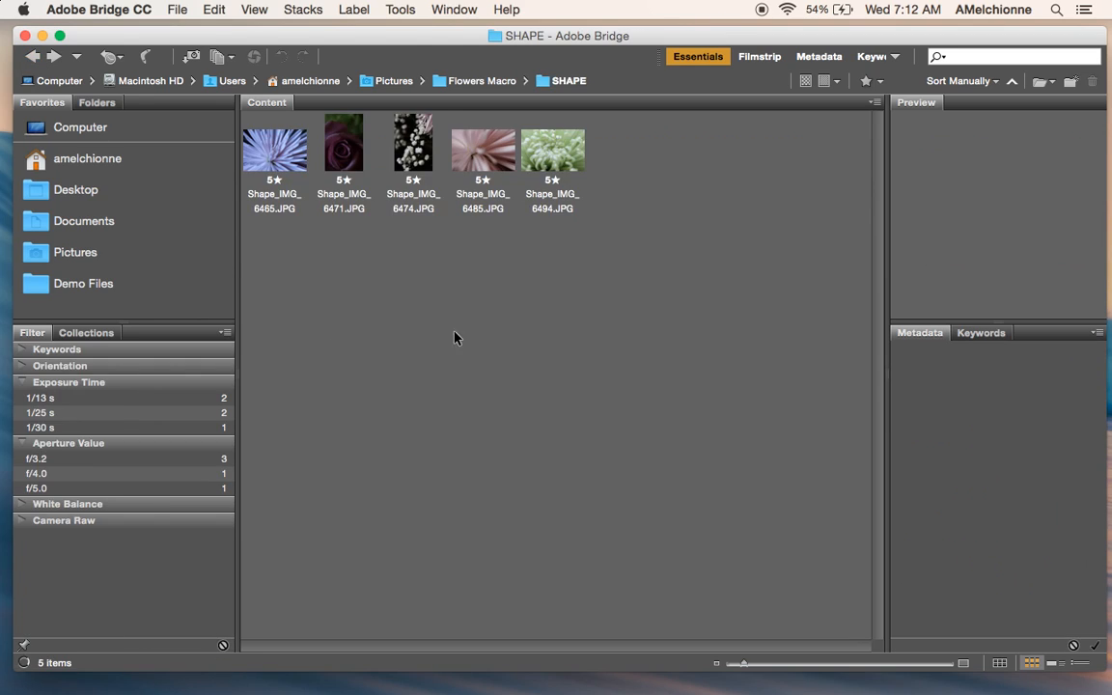
{"action": "left_click", "coordinate": [868, 81]}
{"action": "left_click", "coordinate": [884, 99]}
{"action": "left_click", "coordinate": [463, 81]}
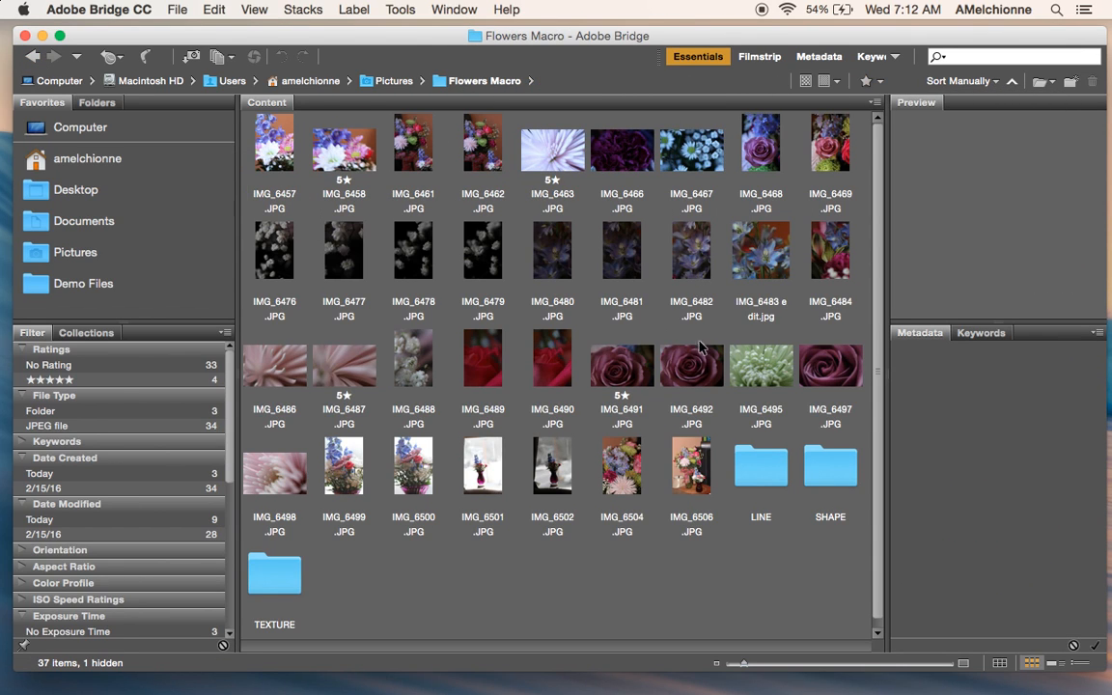
Step: Rate IMG_6495, IMG_6497 and IMG_6500 five stars and clear the selection
{"action": "left_click", "coordinate": [778, 355]}
{"action": "key", "text": "super+5"}
{"action": "left_click", "coordinate": [838, 370]}
{"action": "key", "text": "super+5"}
{"action": "left_click", "coordinate": [416, 478]}
{"action": "key", "text": "super+5"}
{"action": "left_click", "coordinate": [436, 557]}
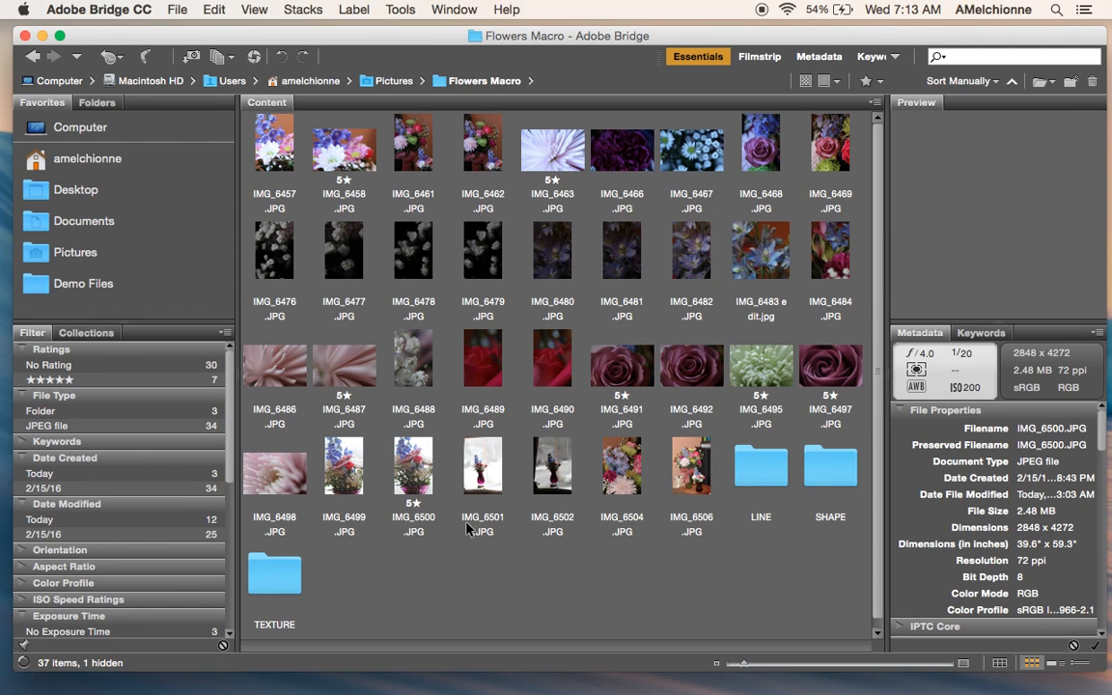
Step: Filter the folder to 5-star photos, select them all and start a Batch Rename
{"action": "left_click", "coordinate": [869, 81]}
{"action": "left_click", "coordinate": [893, 238]}
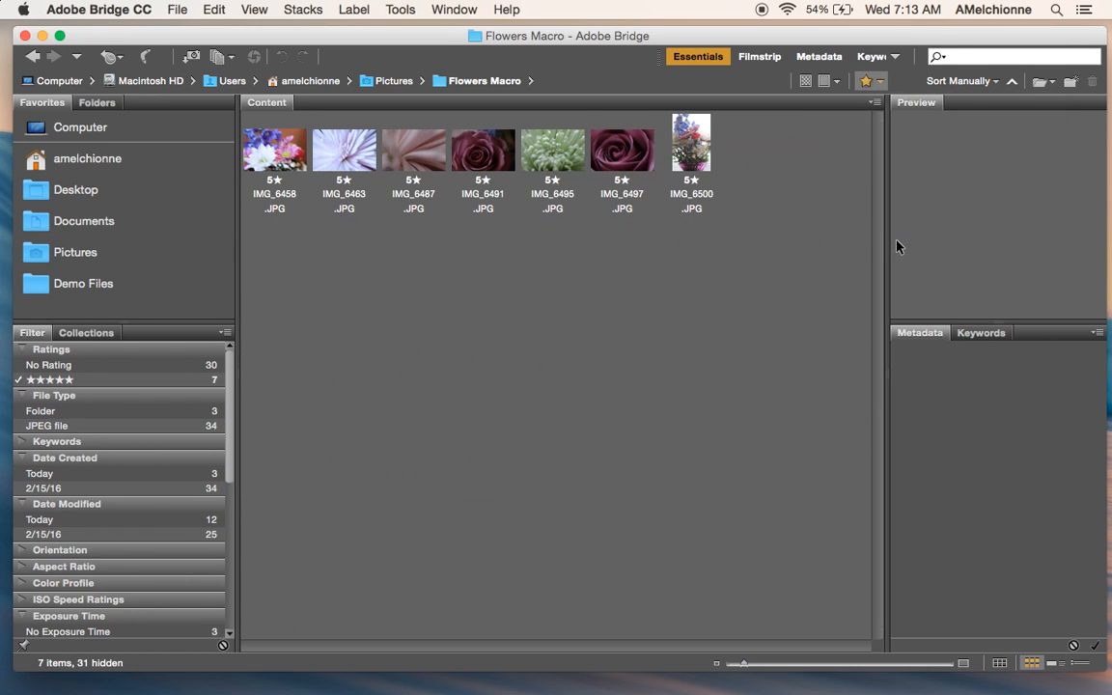
{"action": "key", "text": "super+a"}
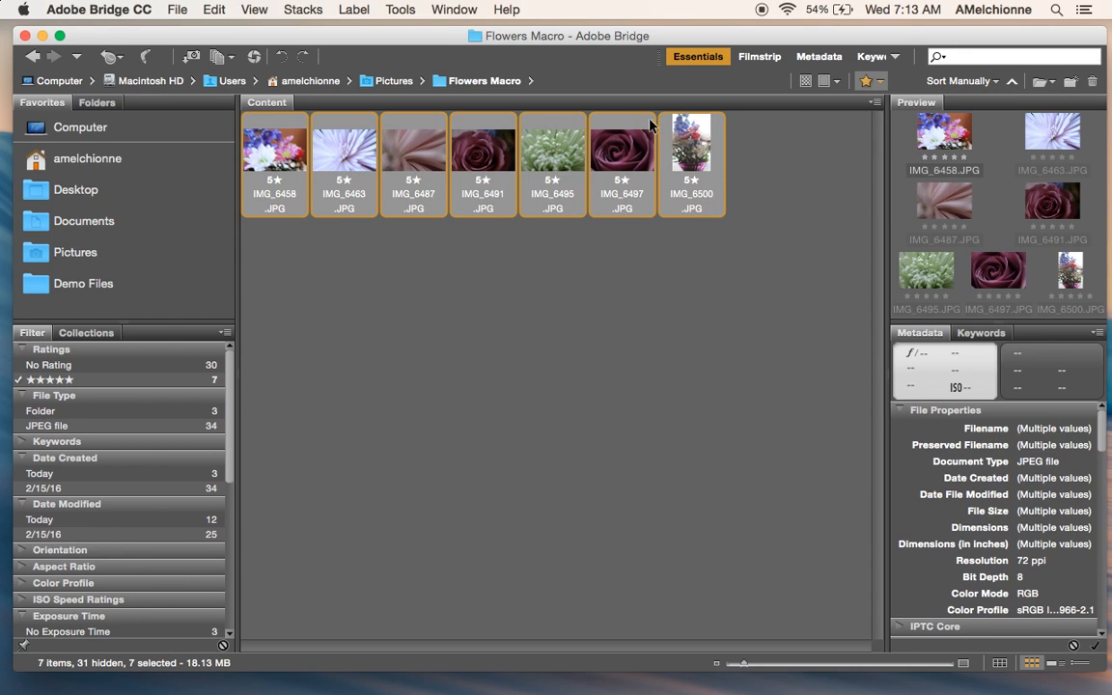
{"action": "left_click", "coordinate": [400, 10]}
{"action": "left_click", "coordinate": [425, 31]}
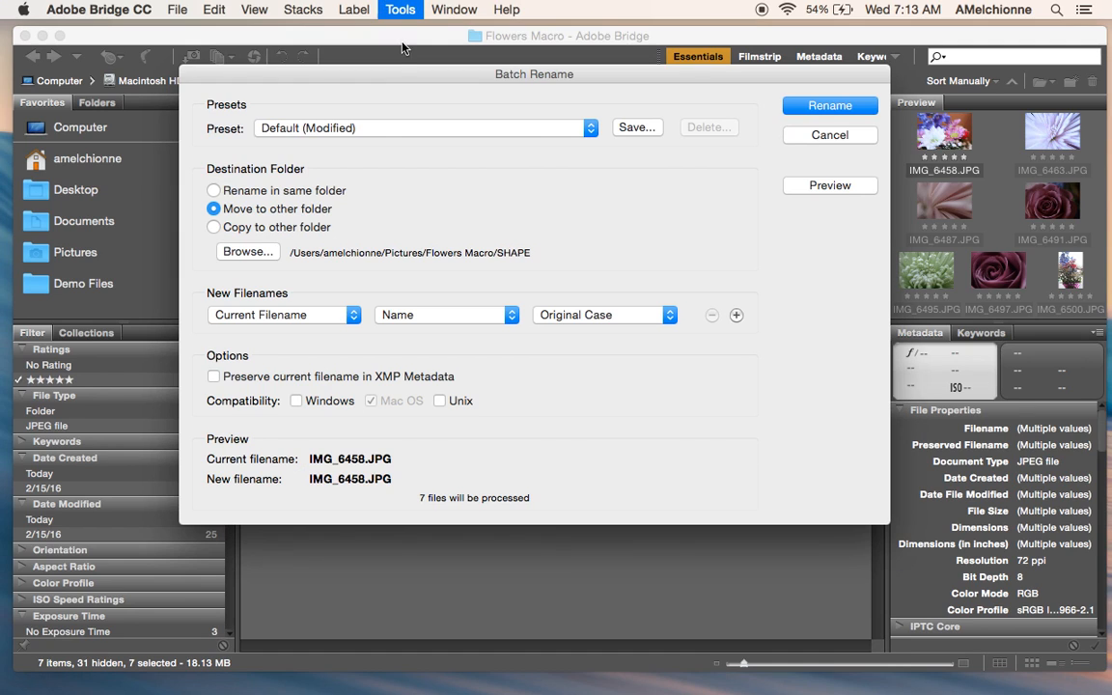
Step: Browse for the batch rename's destination and go up from SHAPE to the Flowers Macro folder
{"action": "left_click", "coordinate": [248, 252]}
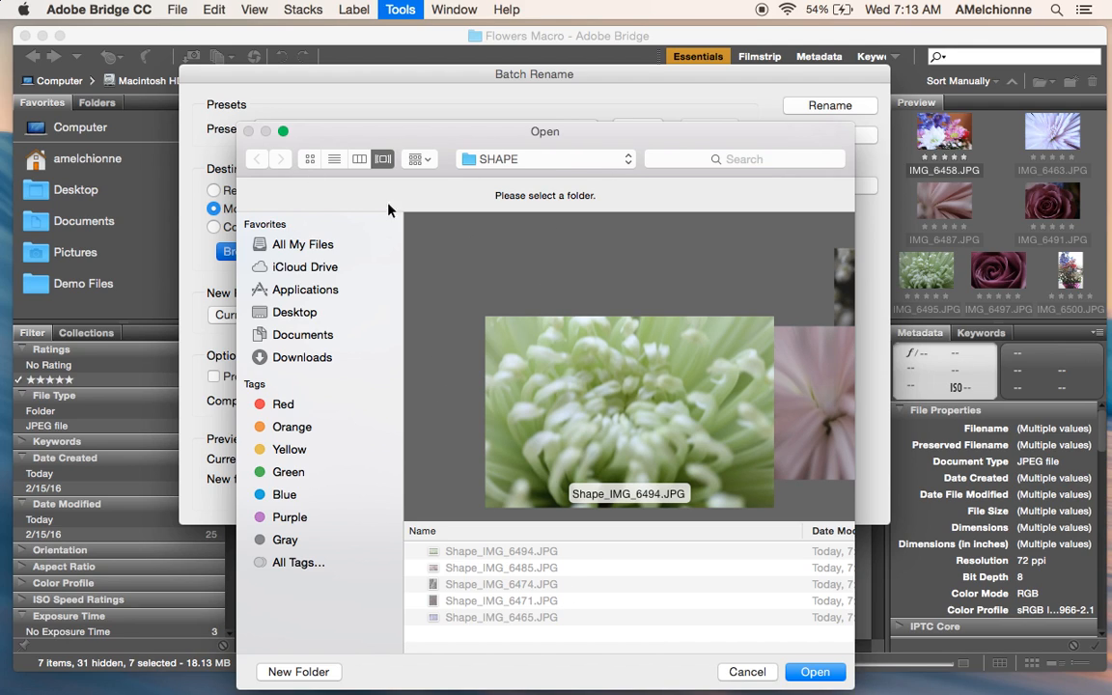
{"action": "left_click", "coordinate": [568, 162]}
{"action": "left_click", "coordinate": [568, 181]}
{"action": "scroll", "coordinate": [472, 578], "scroll_direction": "down", "scroll_amount": 5}
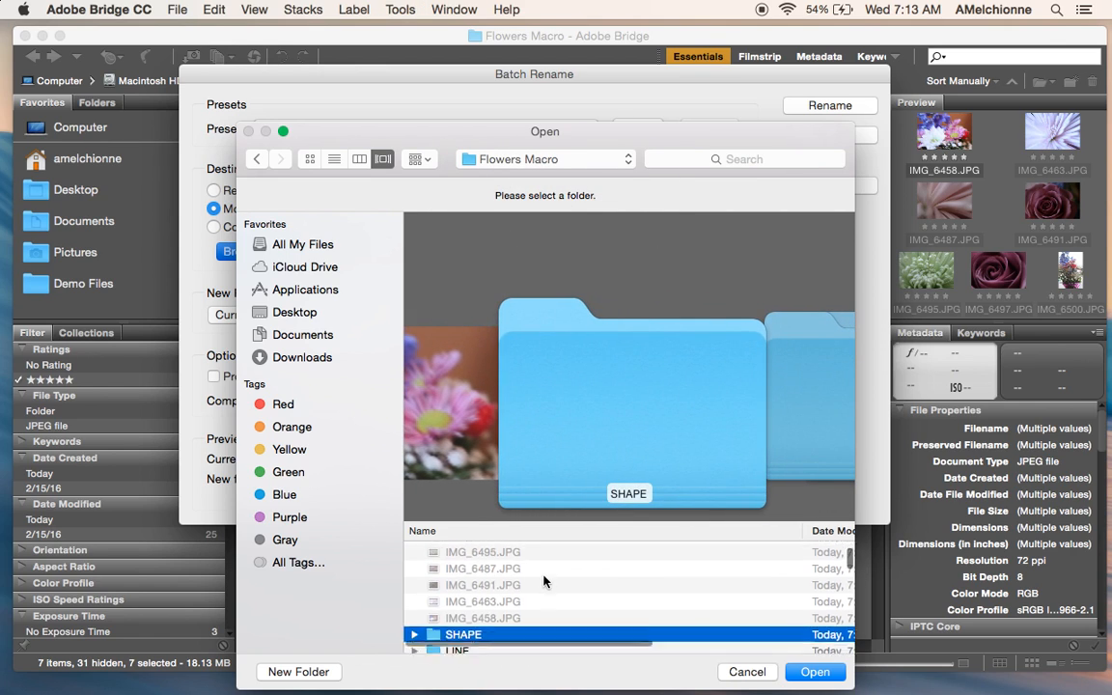
{"action": "left_click", "coordinate": [315, 674]}
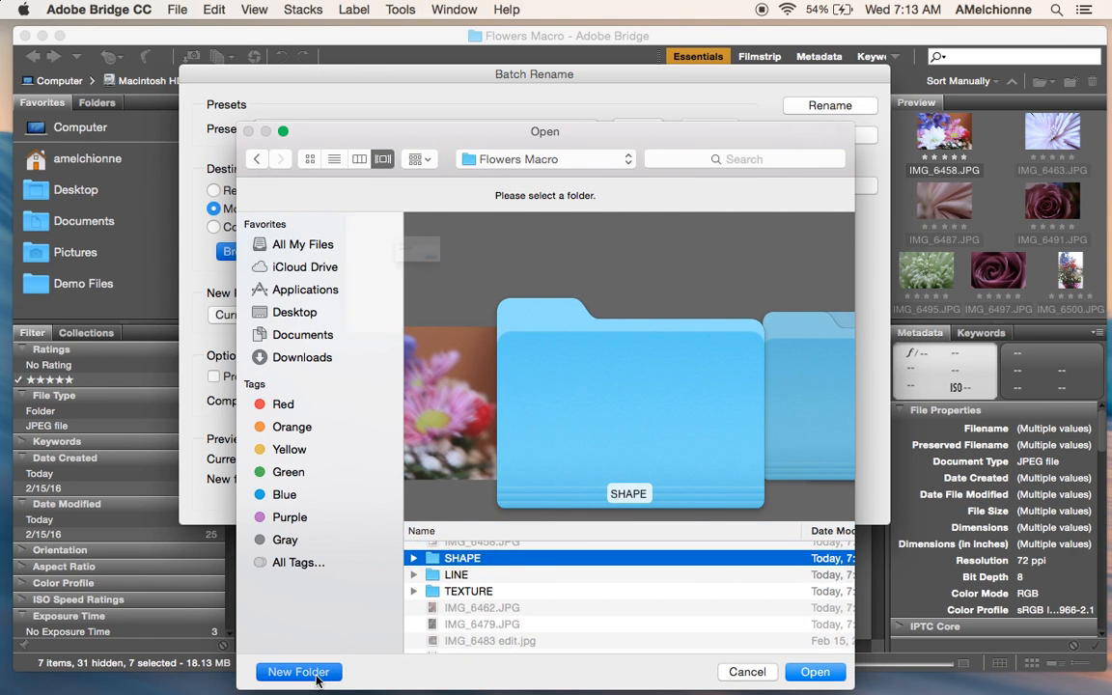
{"action": "type", "text": "TEXTURE"}
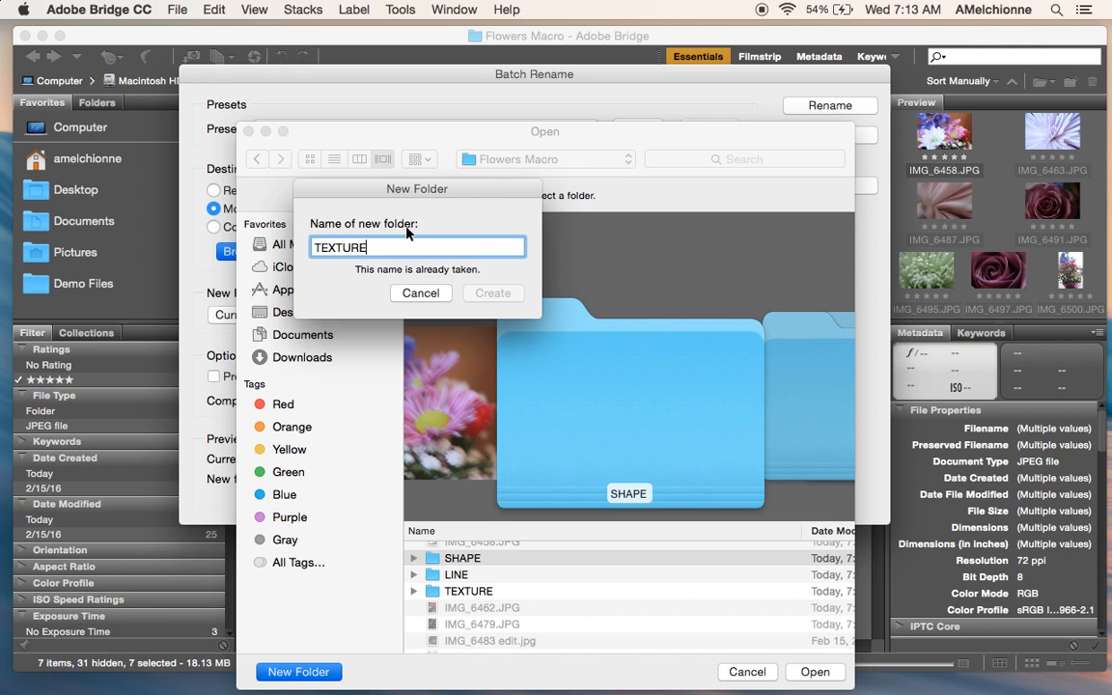
{"action": "left_click", "coordinate": [415, 291]}
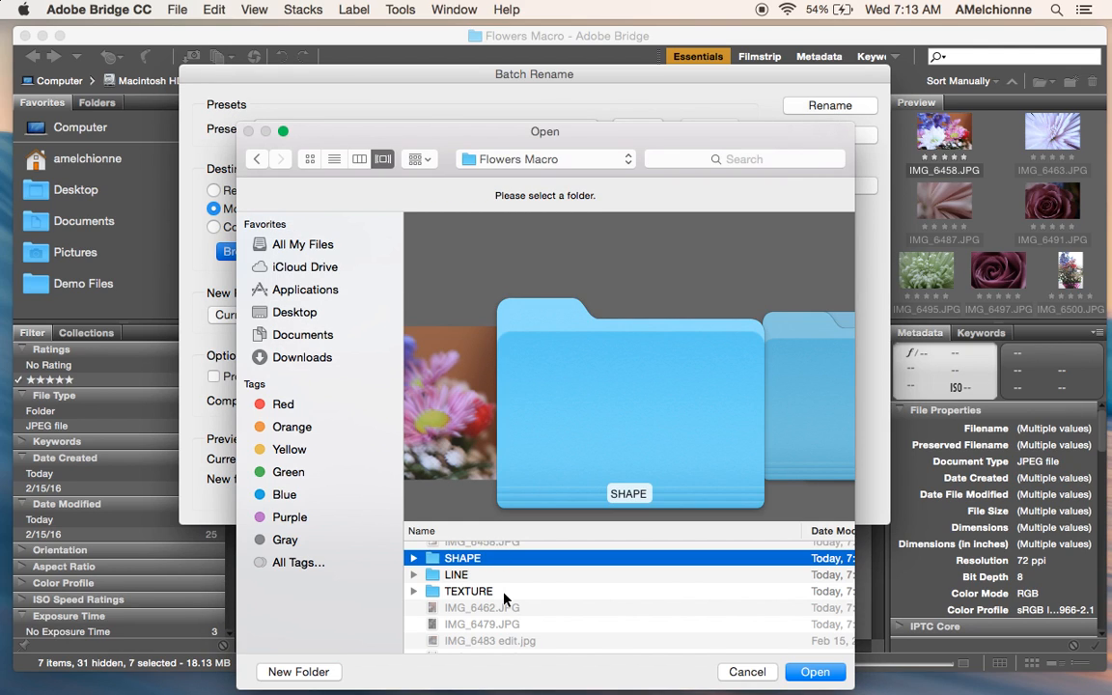
Step: Create a new folder named COLOR in Flowers Macro and choose it as the destination for the moved files
{"action": "scroll", "coordinate": [504, 599], "scroll_direction": "up", "scroll_amount": 3}
{"action": "scroll", "coordinate": [504, 598], "scroll_direction": "down", "scroll_amount": 3}
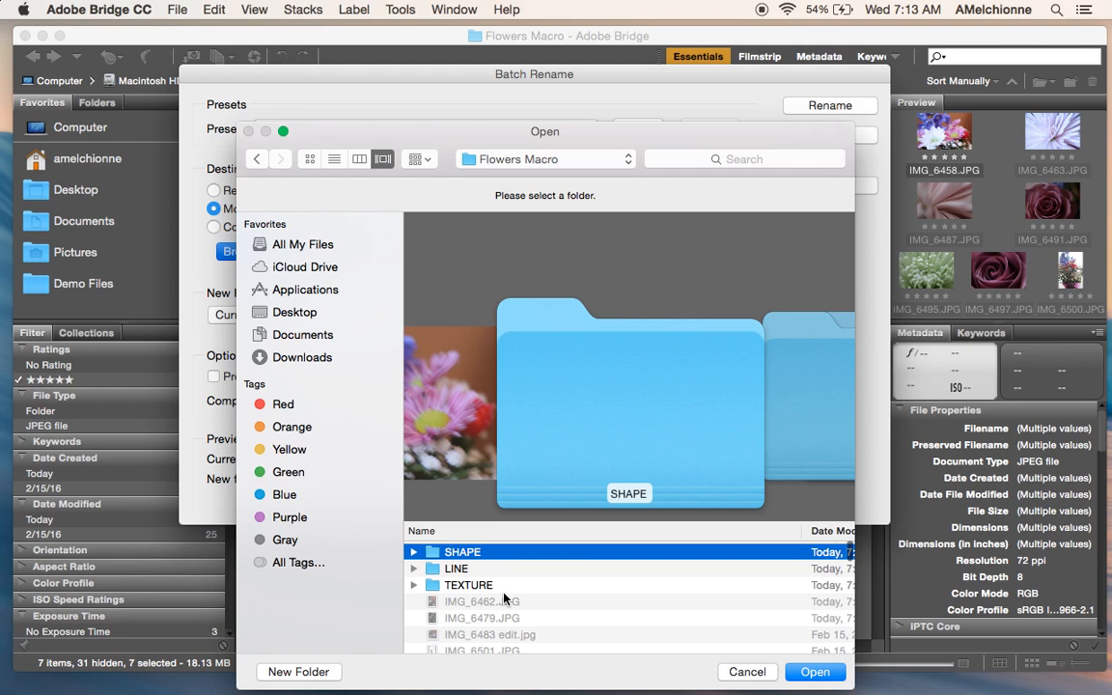
{"action": "left_click", "coordinate": [307, 675]}
{"action": "type", "text": "COLOR"}
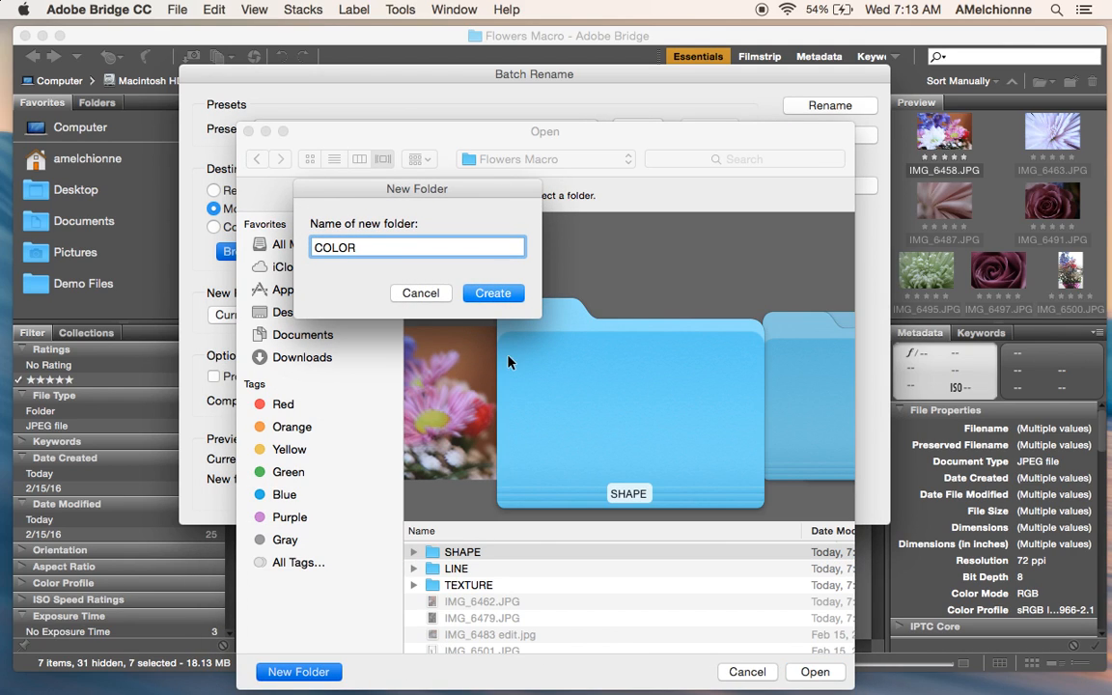
{"action": "left_click", "coordinate": [494, 293]}
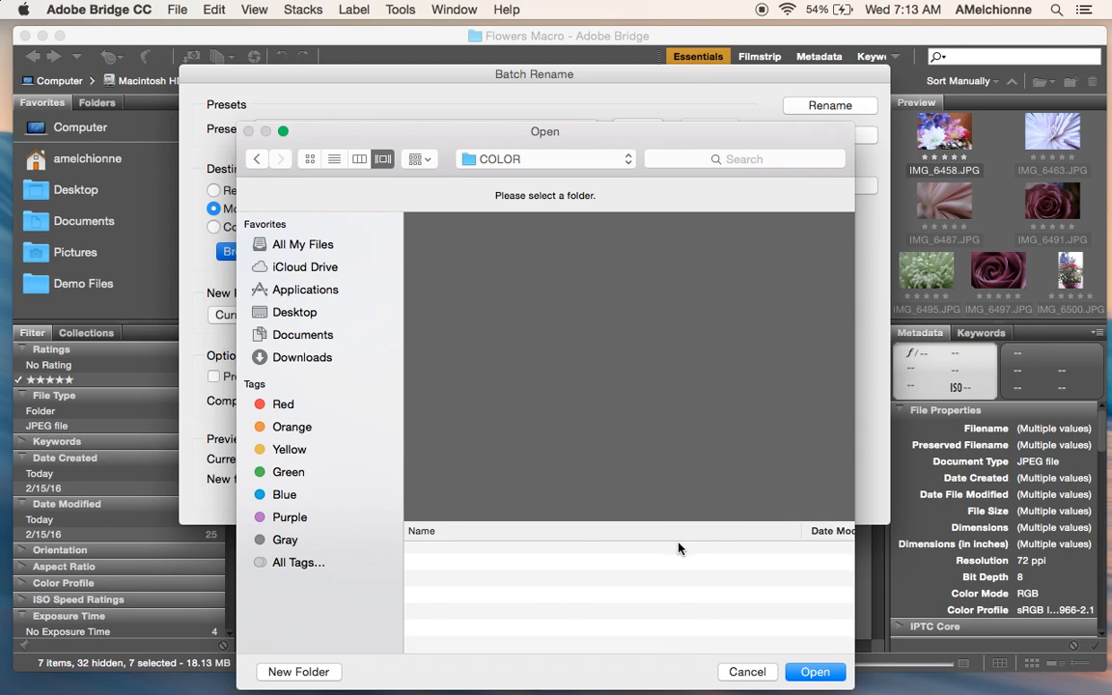
{"action": "left_click", "coordinate": [819, 671]}
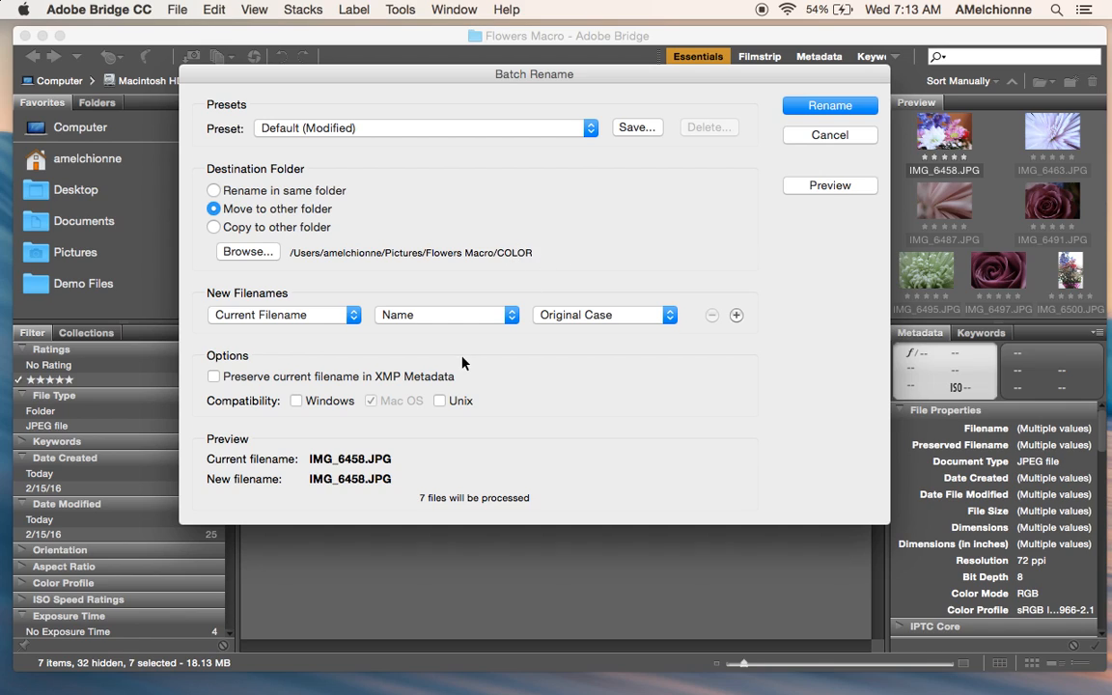
Step: Compose the new filenames from the text "Color" followed by the current filename in original case
{"action": "left_click", "coordinate": [737, 315]}
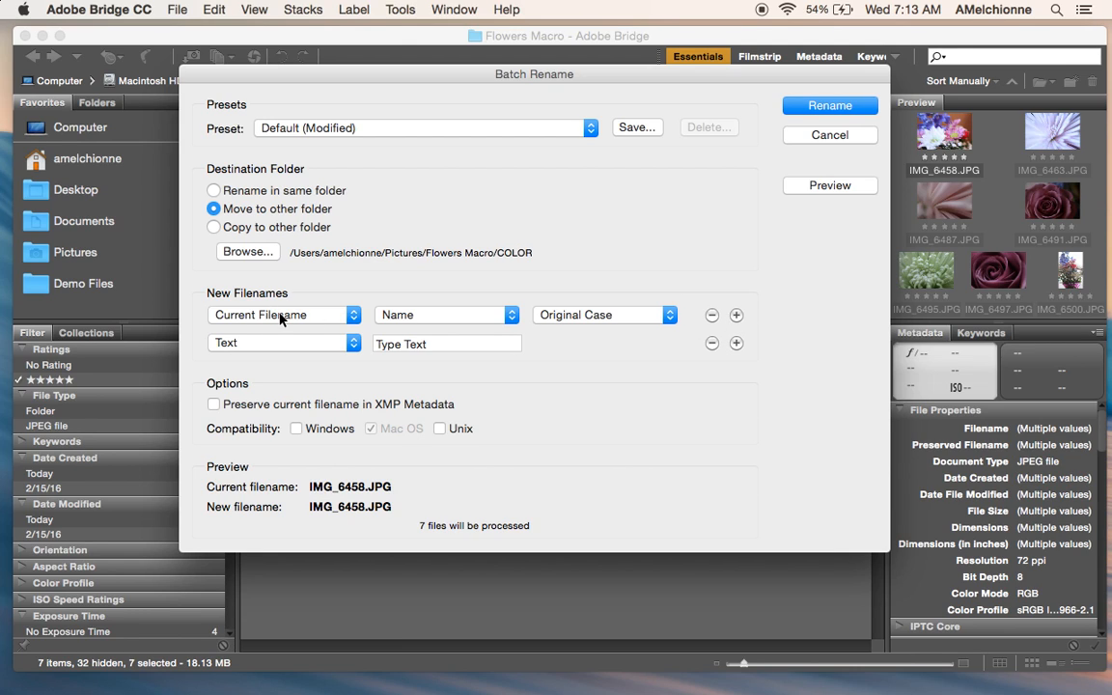
{"action": "left_click", "coordinate": [274, 343]}
{"action": "left_click", "coordinate": [251, 374]}
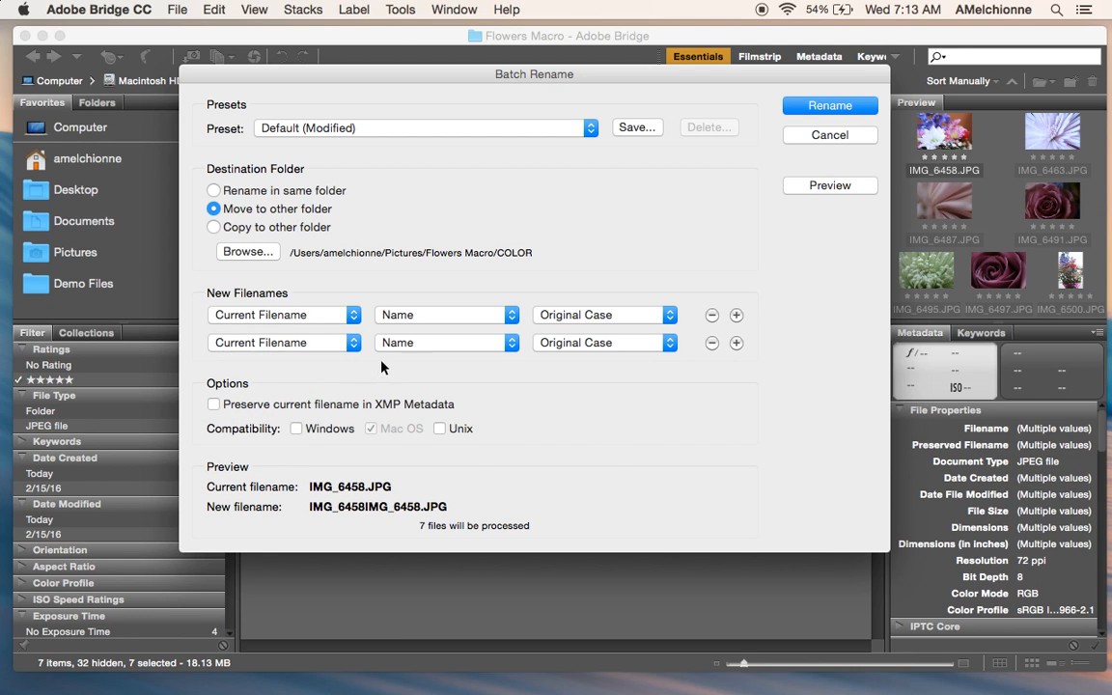
{"action": "left_click", "coordinate": [352, 315]}
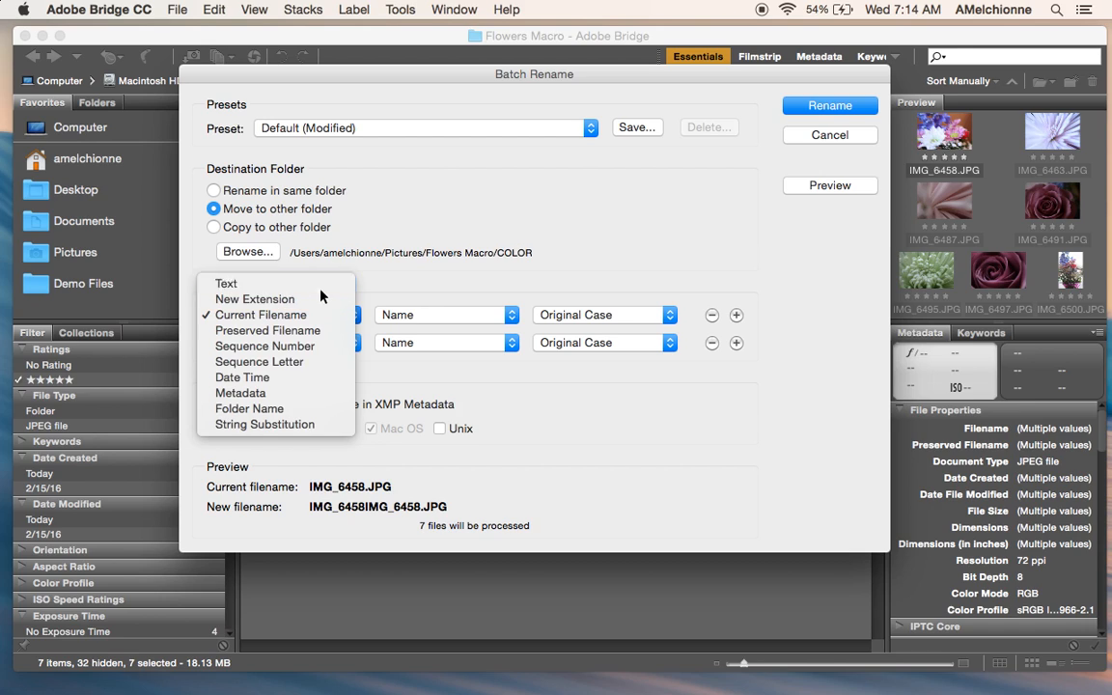
{"action": "left_click", "coordinate": [322, 295]}
{"action": "left_click", "coordinate": [413, 316]}
{"action": "type", "text": "Color"}
Step: Insert an underscore text part between "Color" and the current filename, and run the batch rename
{"action": "left_click", "coordinate": [735, 314]}
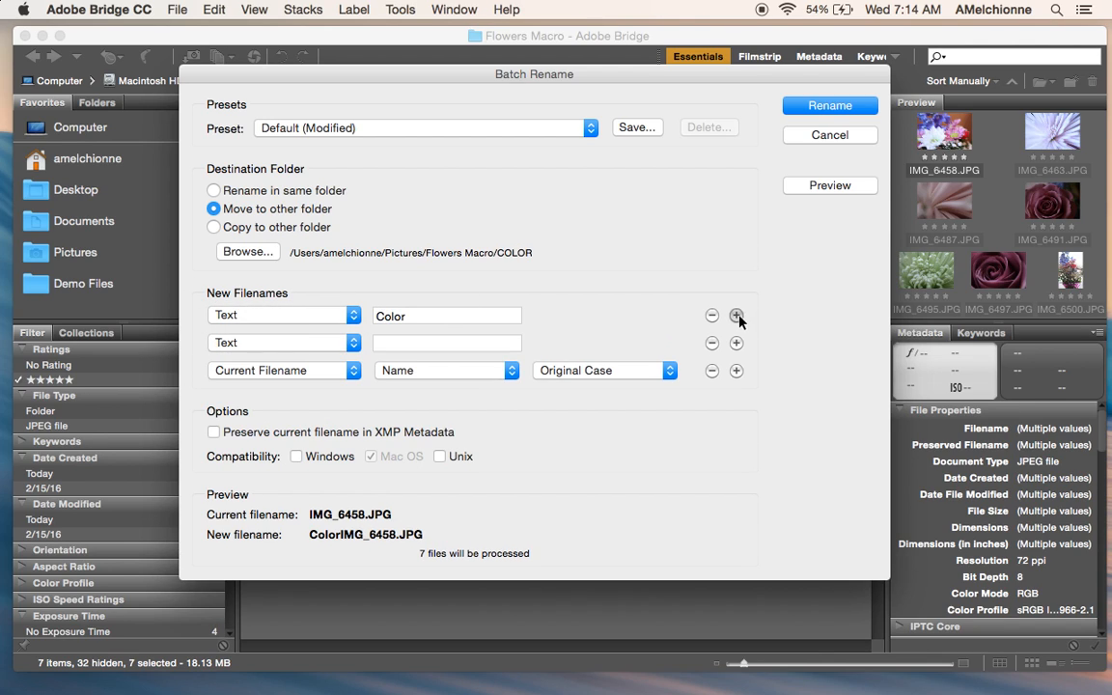
{"action": "left_click", "coordinate": [390, 342]}
{"action": "type", "text": "_"}
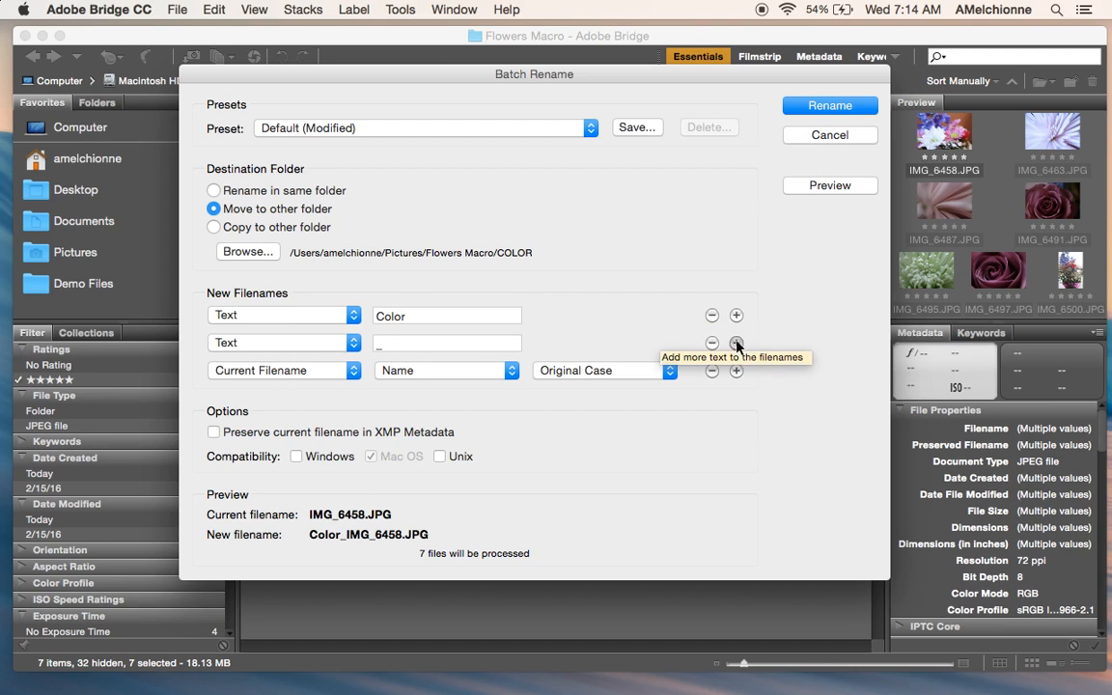
{"action": "left_click", "coordinate": [277, 319]}
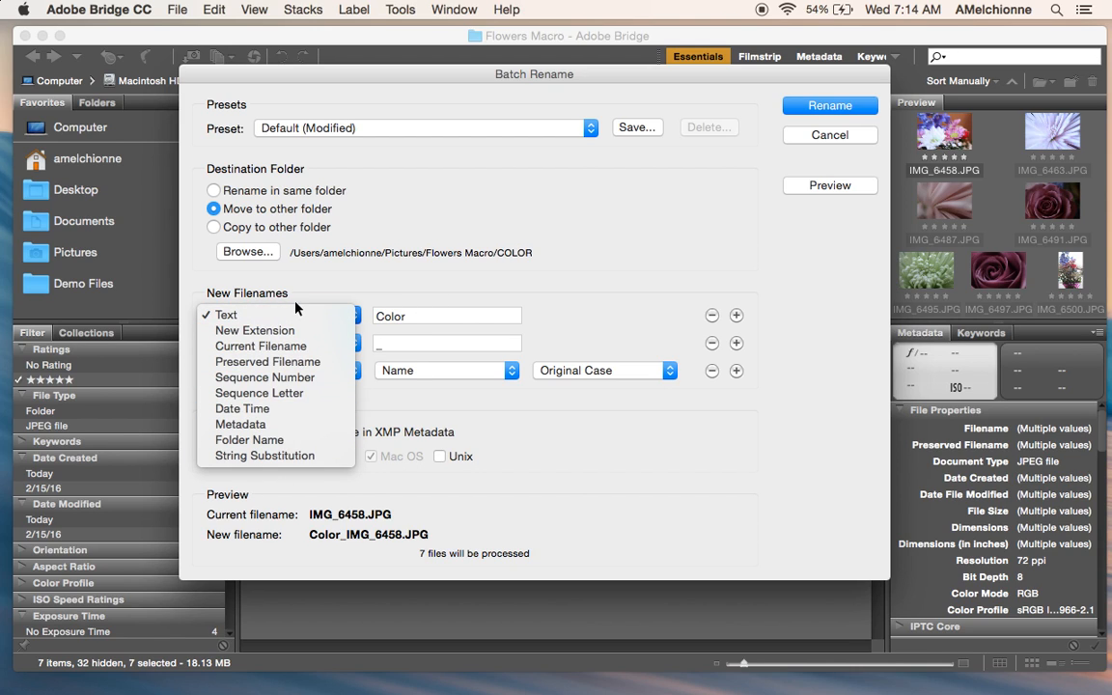
{"action": "left_click", "coordinate": [282, 316]}
{"action": "double_click", "coordinate": [419, 319]}
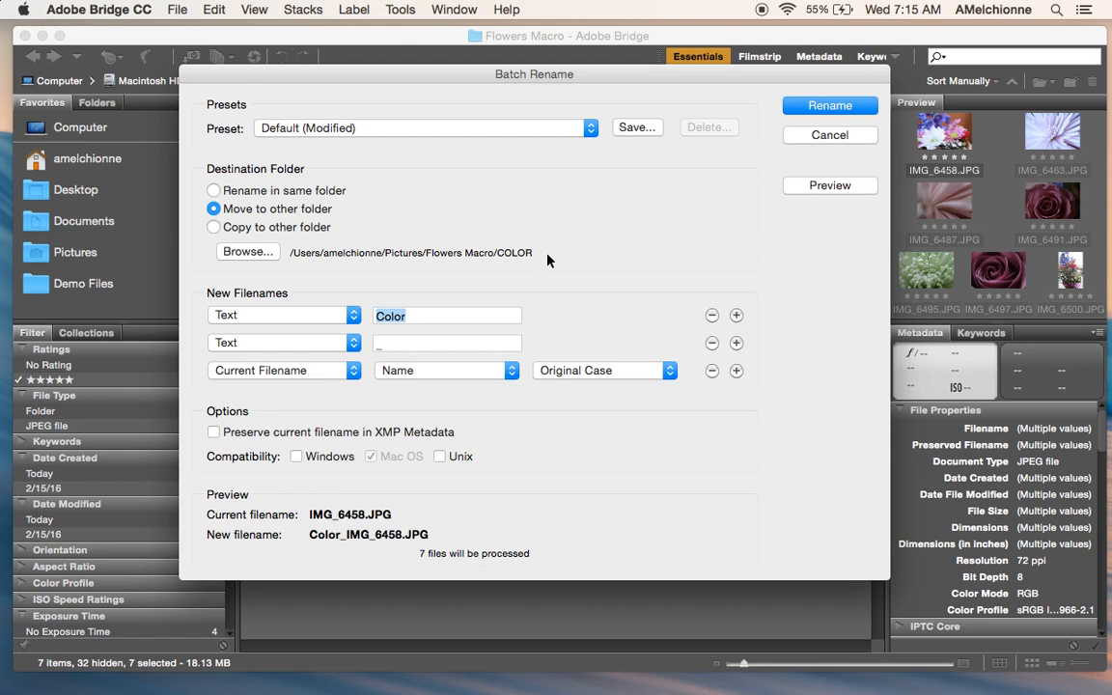
{"action": "left_click", "coordinate": [801, 104]}
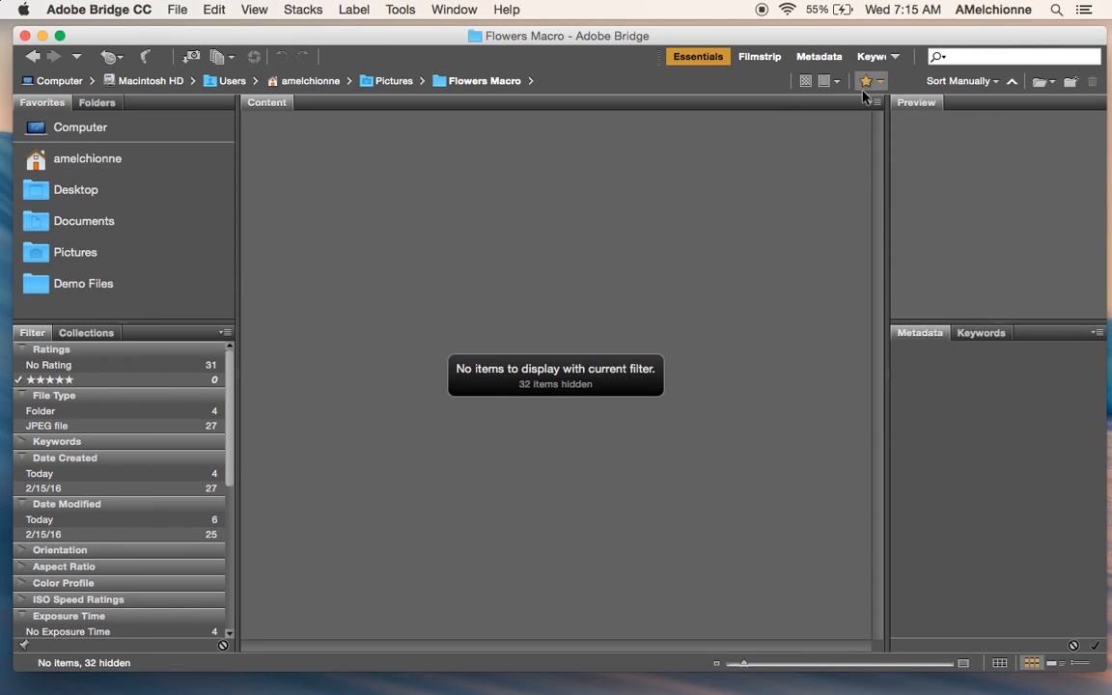
Step: Clear the 5-star filter and open the COLOR folder to check the renamed photos
{"action": "left_click", "coordinate": [867, 81]}
{"action": "left_click", "coordinate": [875, 101]}
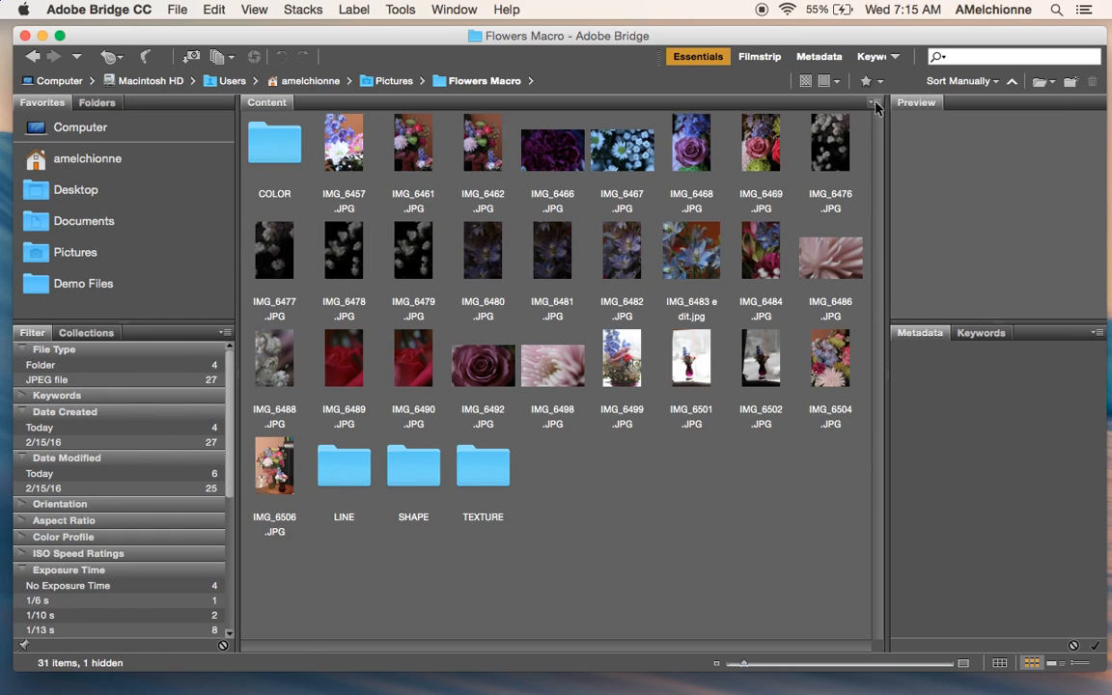
{"action": "left_click", "coordinate": [280, 147]}
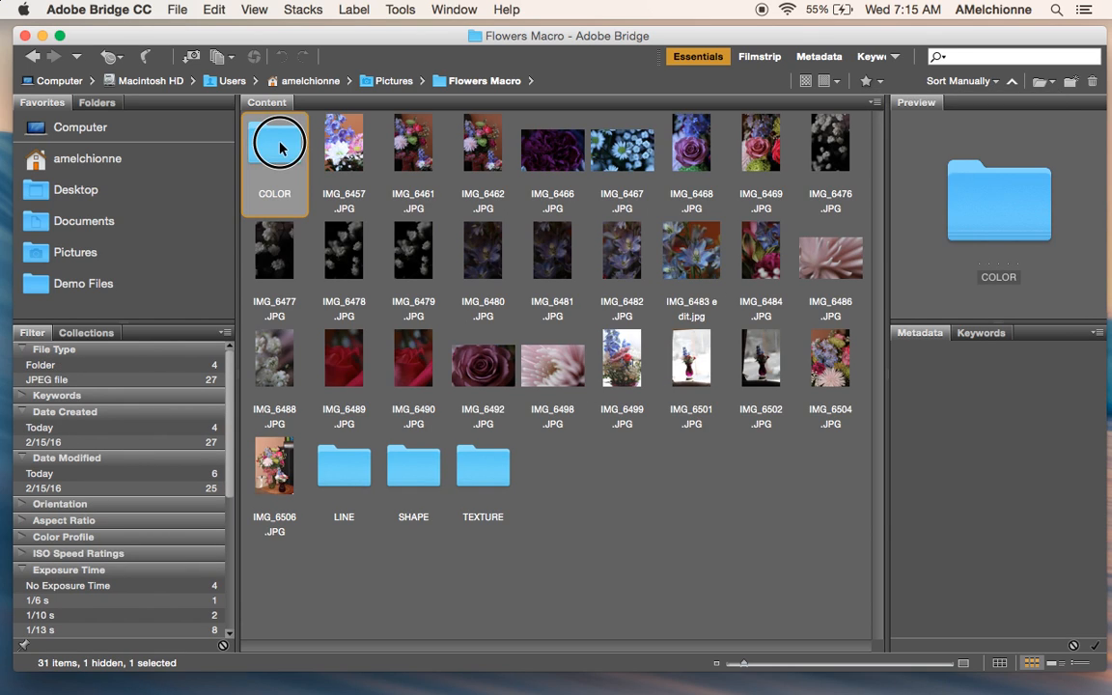
{"action": "double_click", "coordinate": [283, 141]}
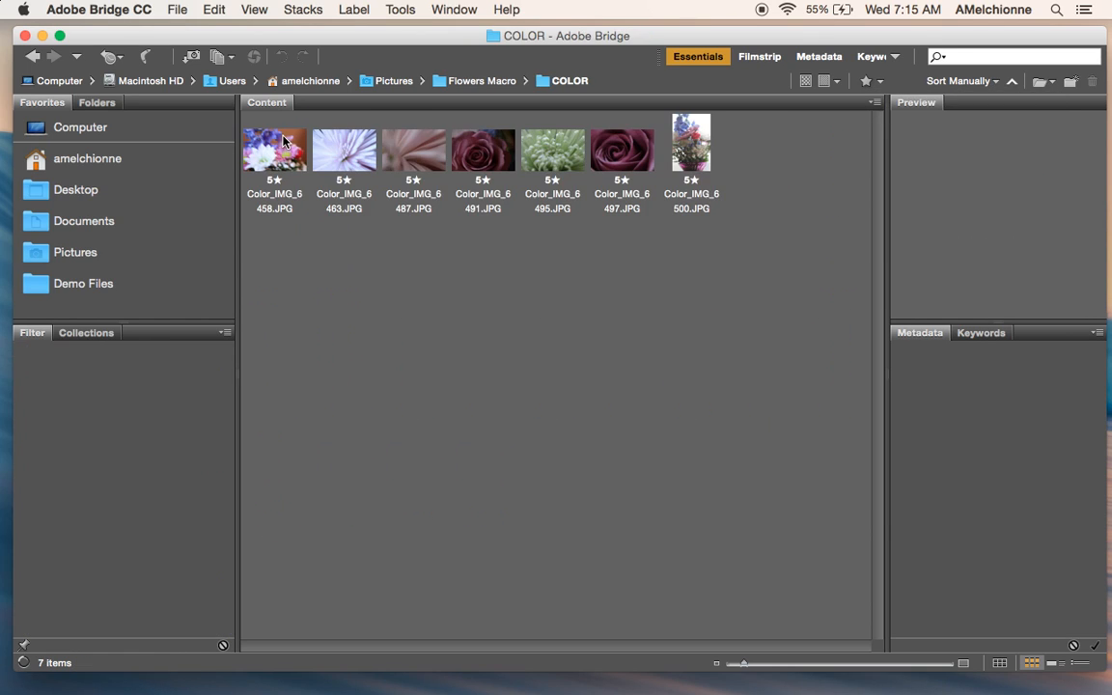
Step: Return to Flowers Macro, open the LINE folder and remove the star rating from all its photos
{"action": "left_click", "coordinate": [33, 56]}
{"action": "double_click", "coordinate": [349, 474]}
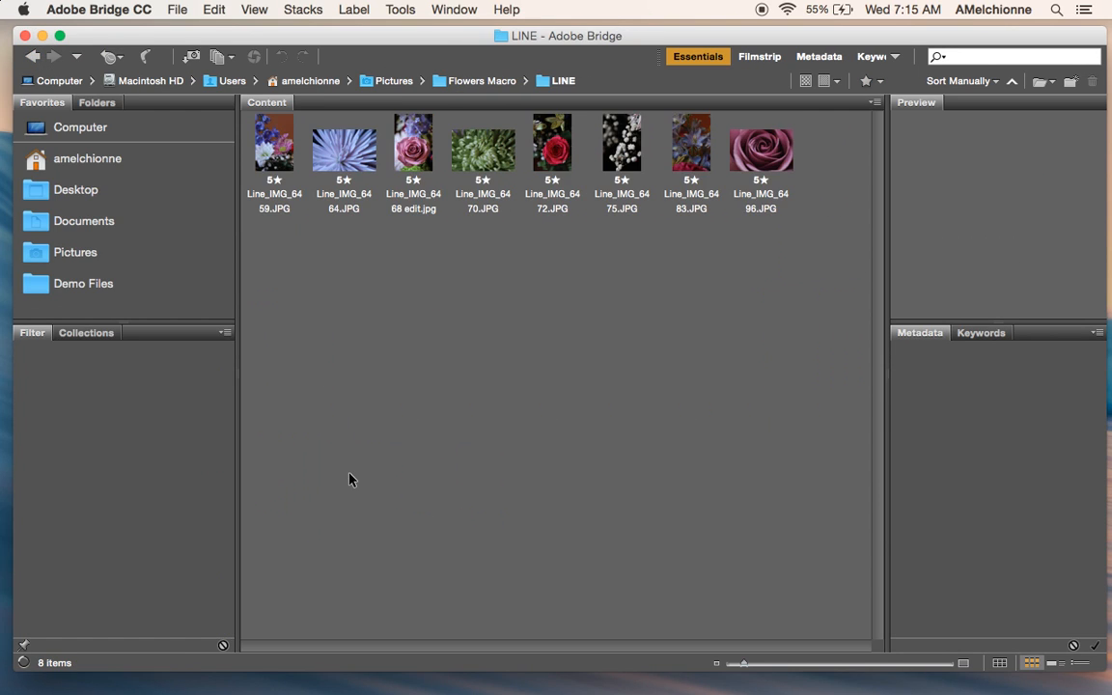
{"action": "left_click", "coordinate": [33, 58]}
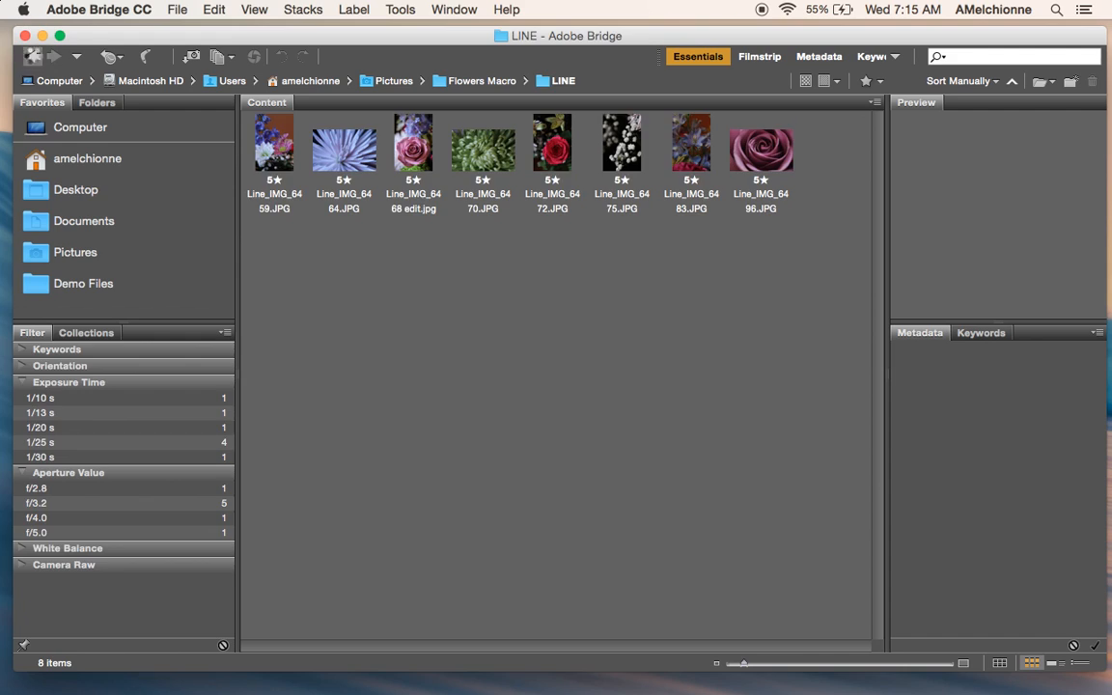
{"action": "double_click", "coordinate": [358, 472]}
{"action": "left_click_drag", "start_coordinate": [826, 124], "coordinate": [825, 173]}
{"action": "key", "text": "super+a"}
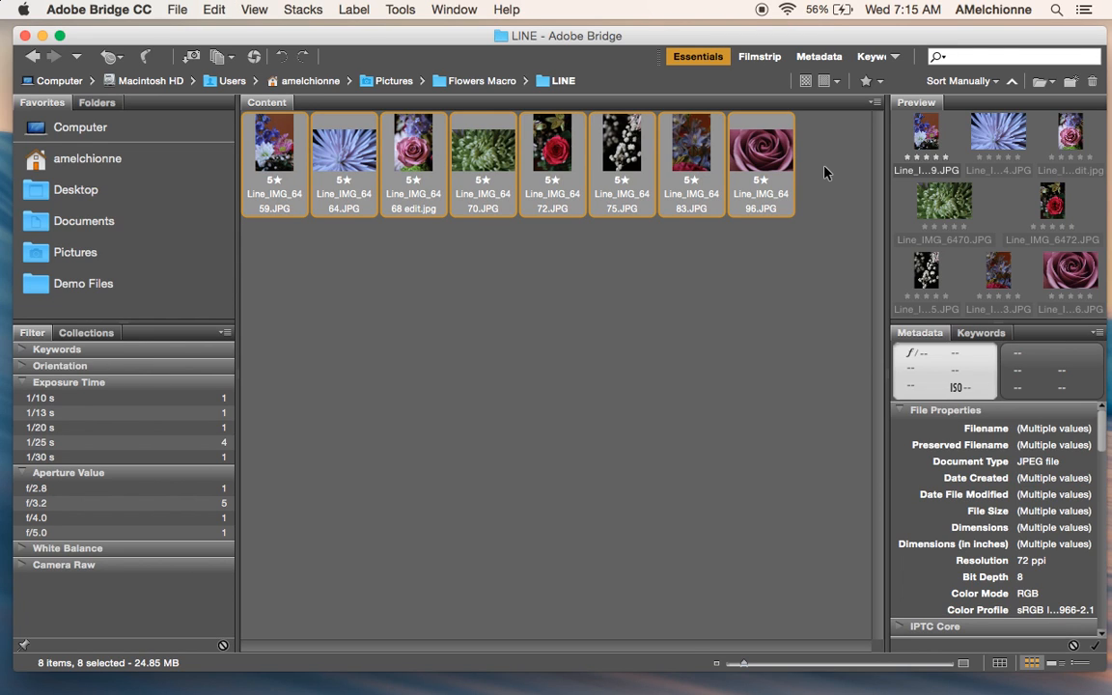
{"action": "key", "text": "super+0"}
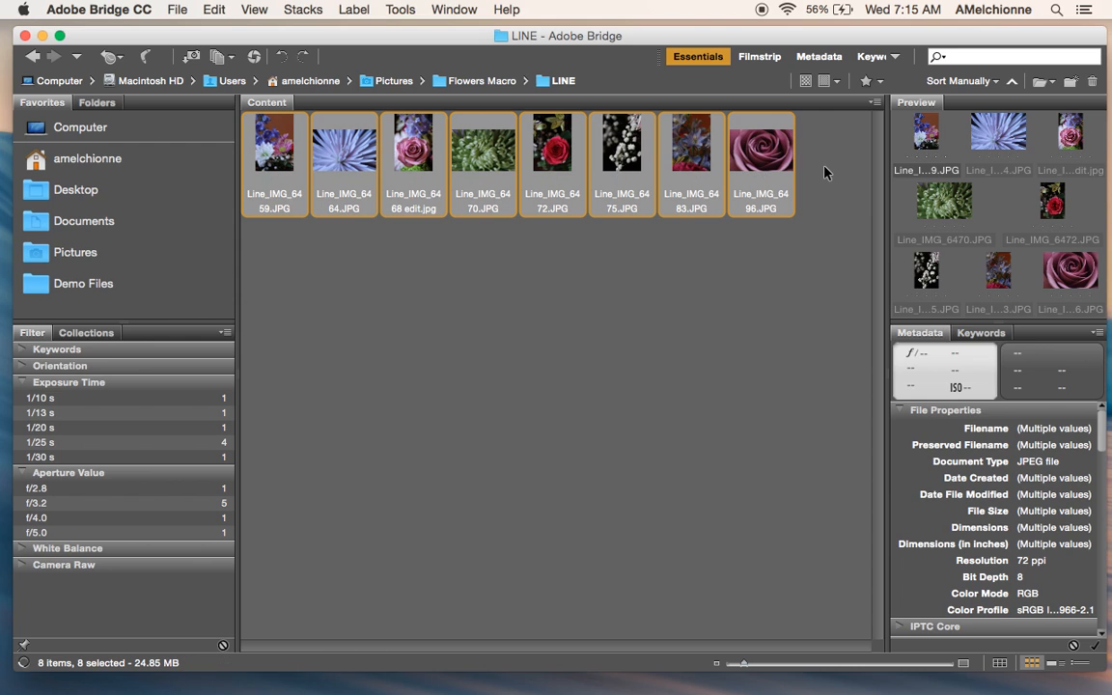
Step: Review the LINE photos full screen starting from Line_IMG_6459.JPG, and rate Line_IMG_6475.JPG five stars
{"action": "left_click", "coordinate": [698, 272]}
{"action": "left_click", "coordinate": [246, 144]}
{"action": "key", "text": "space"}
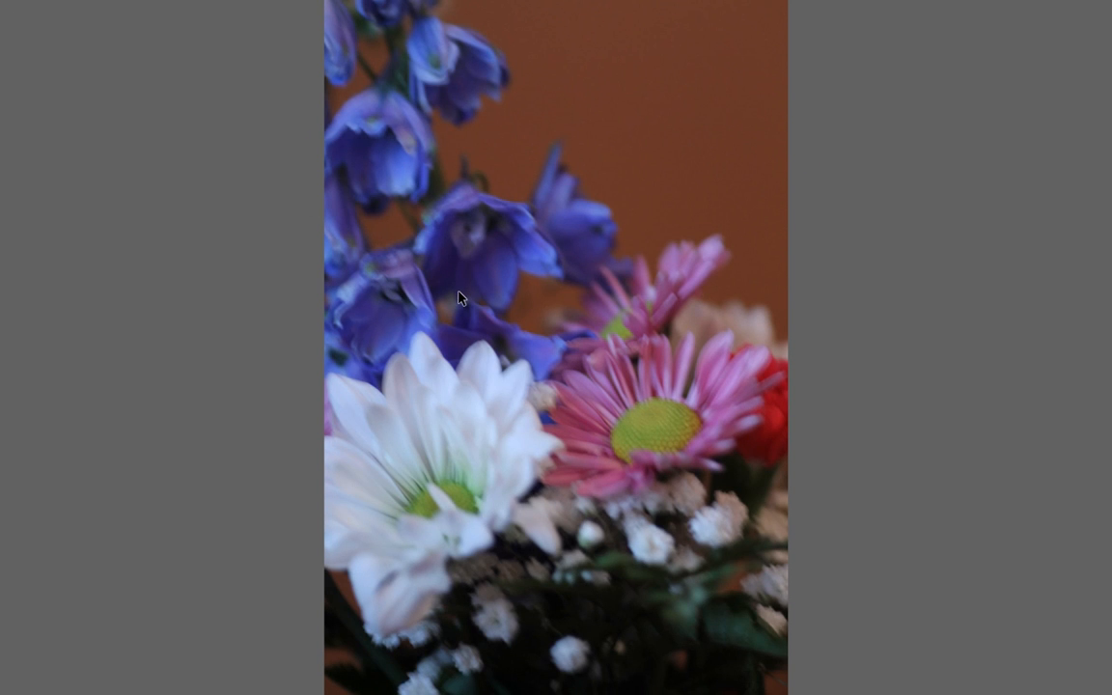
{"action": "key", "text": "Right"}
{"action": "key", "text": "Right"}
{"action": "key", "text": "Right"}
{"action": "key", "text": "Right"}
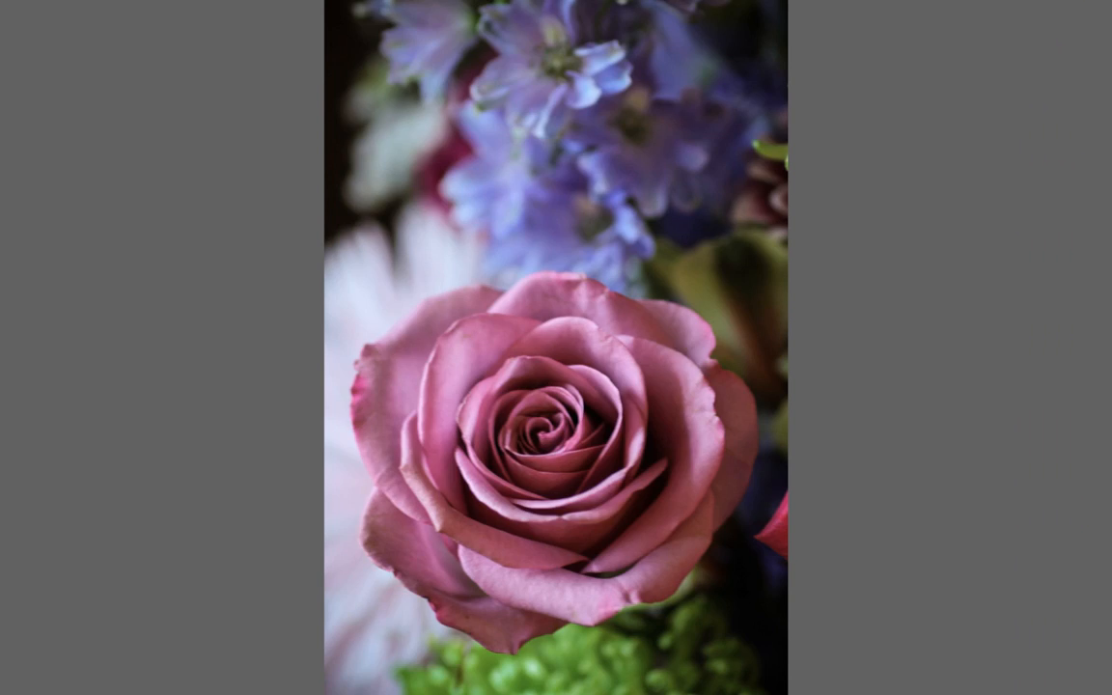
{"action": "key", "text": "Right"}
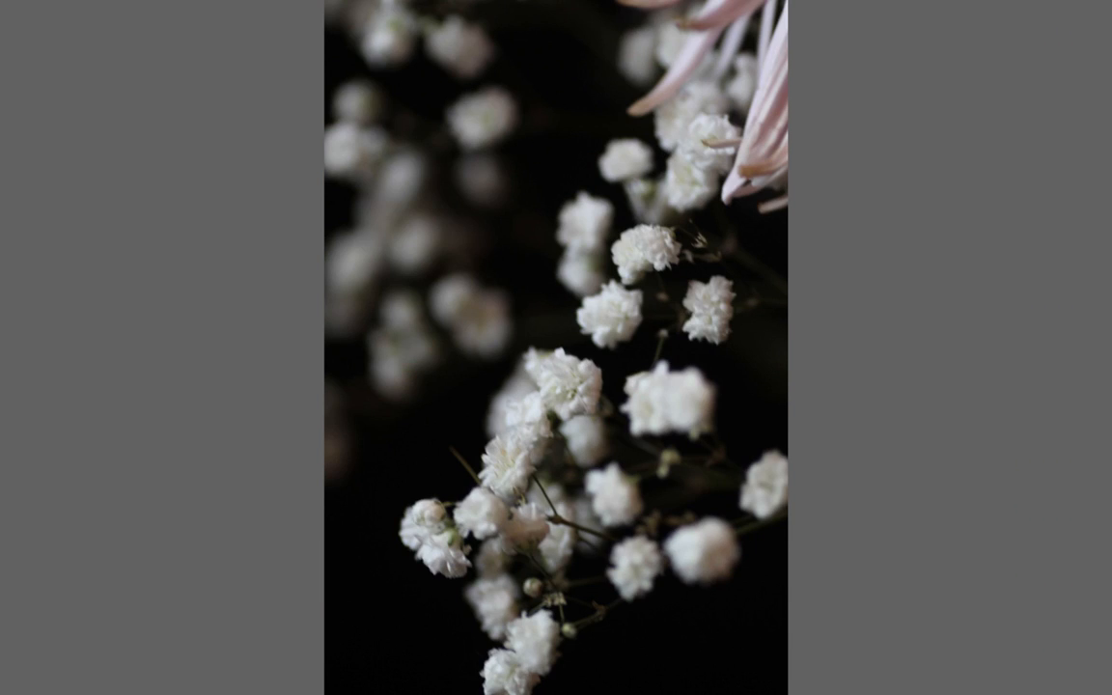
{"action": "key", "text": "space"}
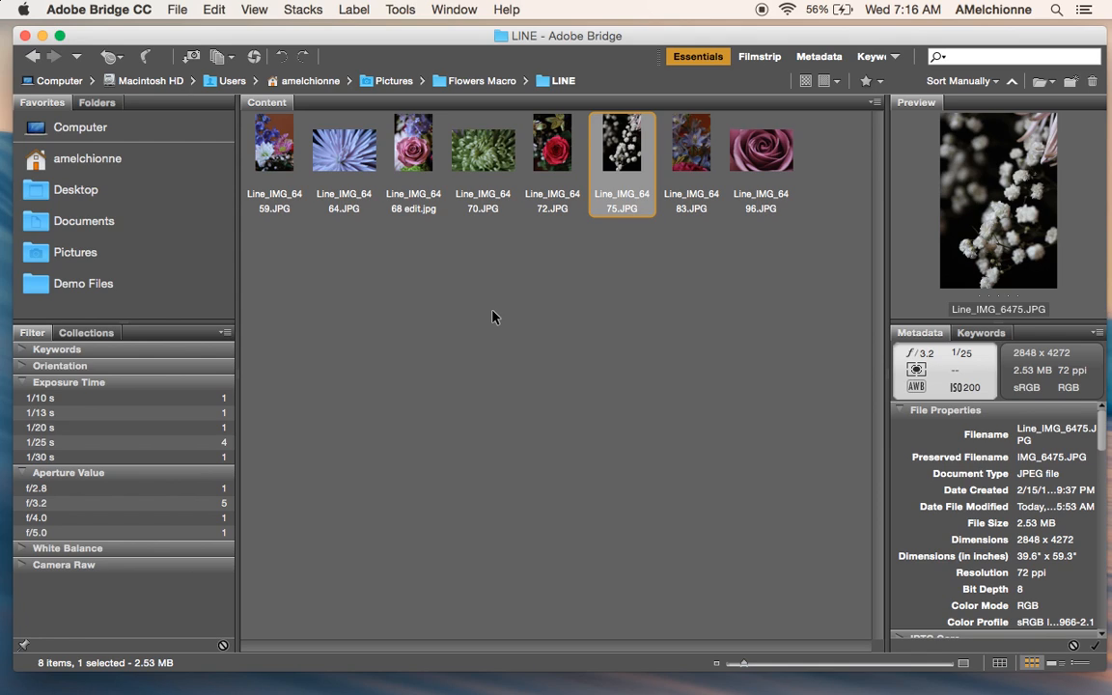
{"action": "key", "text": "super+5"}
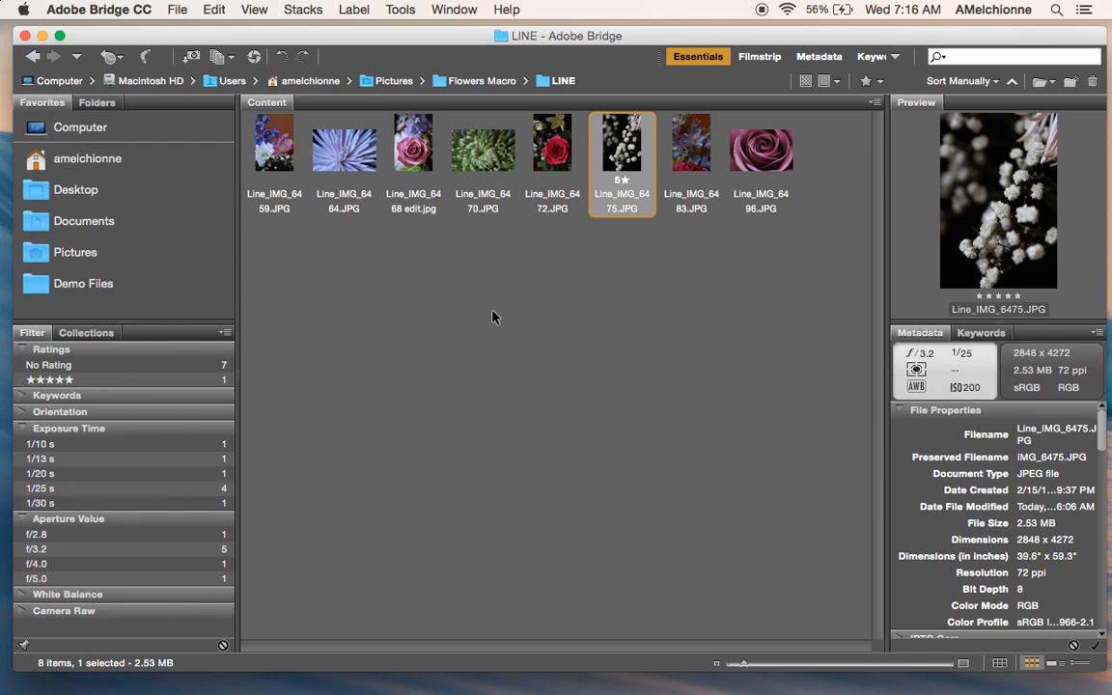
Step: Return to the Flowers Macro folder and open its TEXTURE folder
{"action": "left_click", "coordinate": [473, 81]}
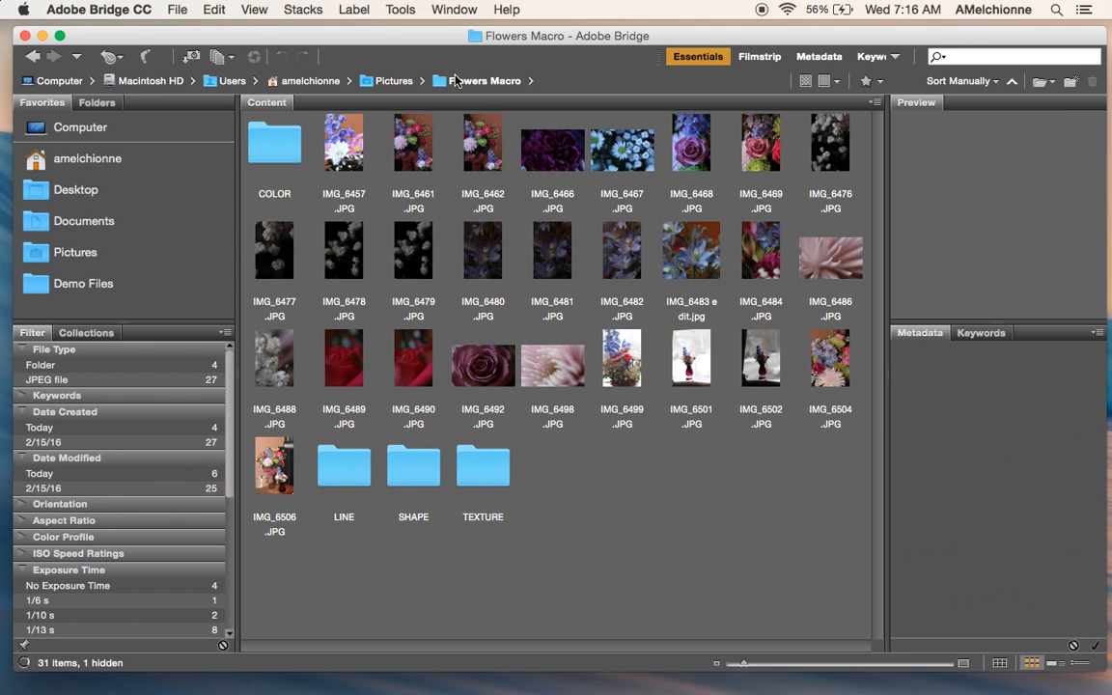
{"action": "left_click", "coordinate": [487, 454]}
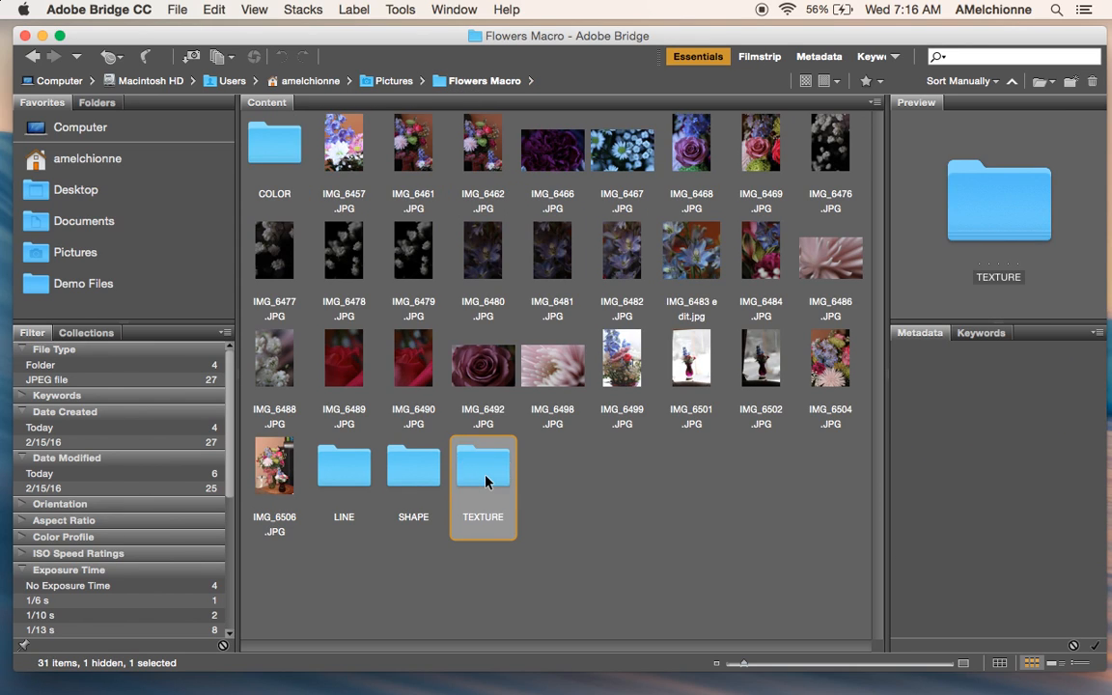
{"action": "double_click", "coordinate": [485, 473]}
Step: Review the TEXTURE photos full screen from Texture_IMG_6460.JPG to Texture_IMG_6483 edit.psd, and rate the latter five stars
{"action": "left_click", "coordinate": [259, 137]}
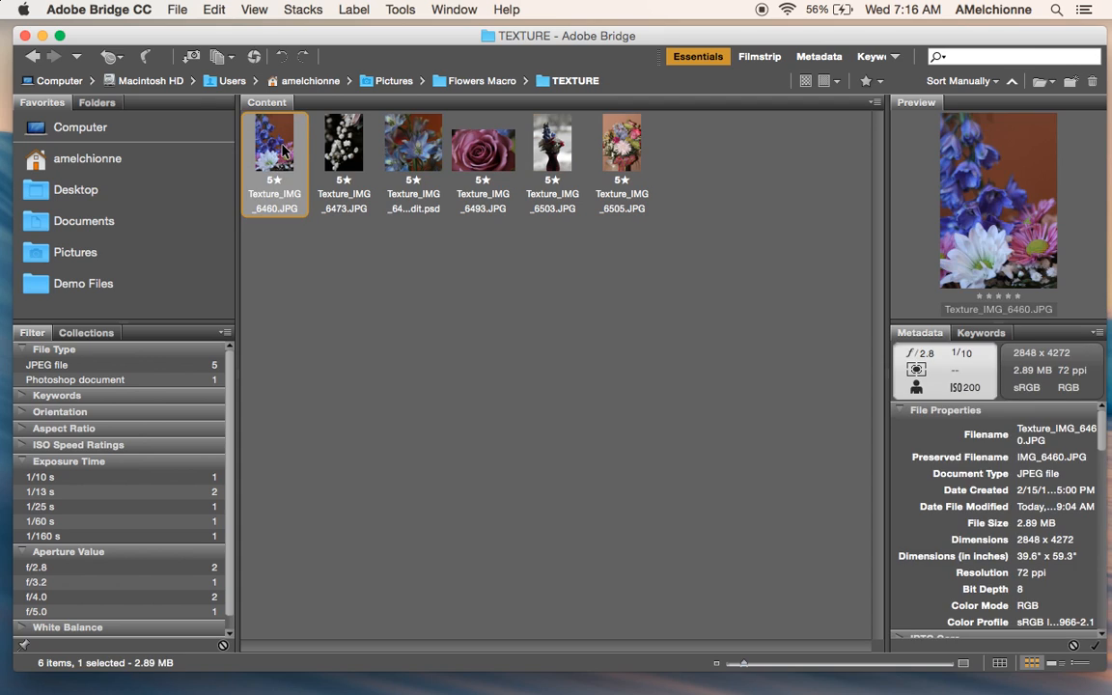
{"action": "key", "text": "space"}
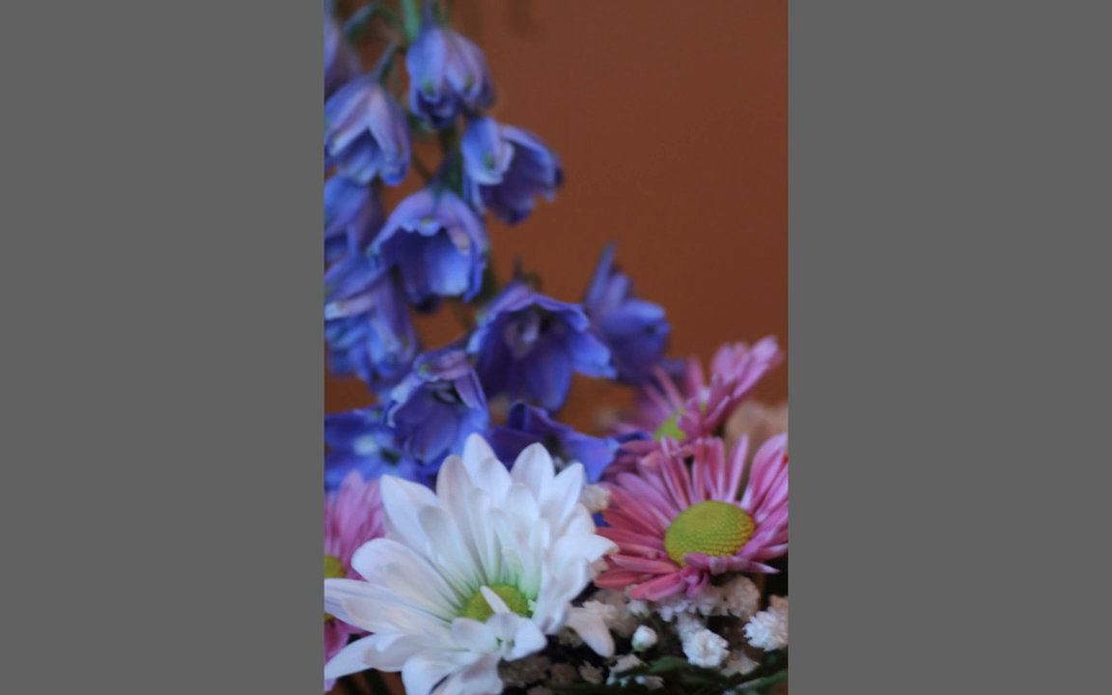
{"action": "key", "text": "Right"}
{"action": "key", "text": "Right"}
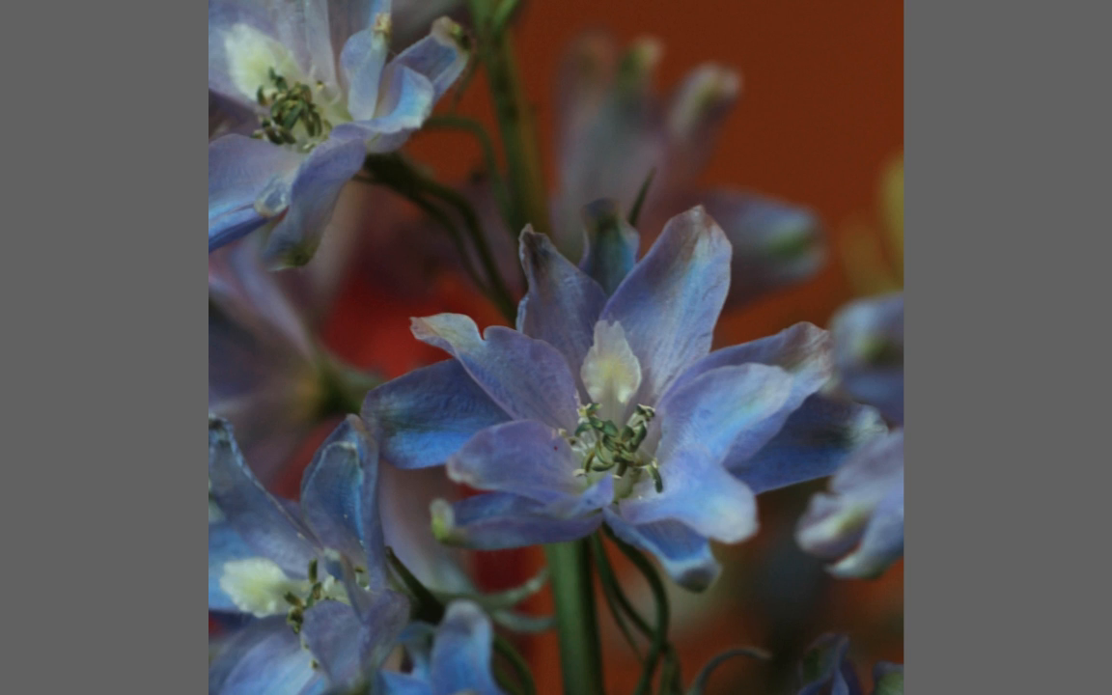
{"action": "key", "text": "5"}
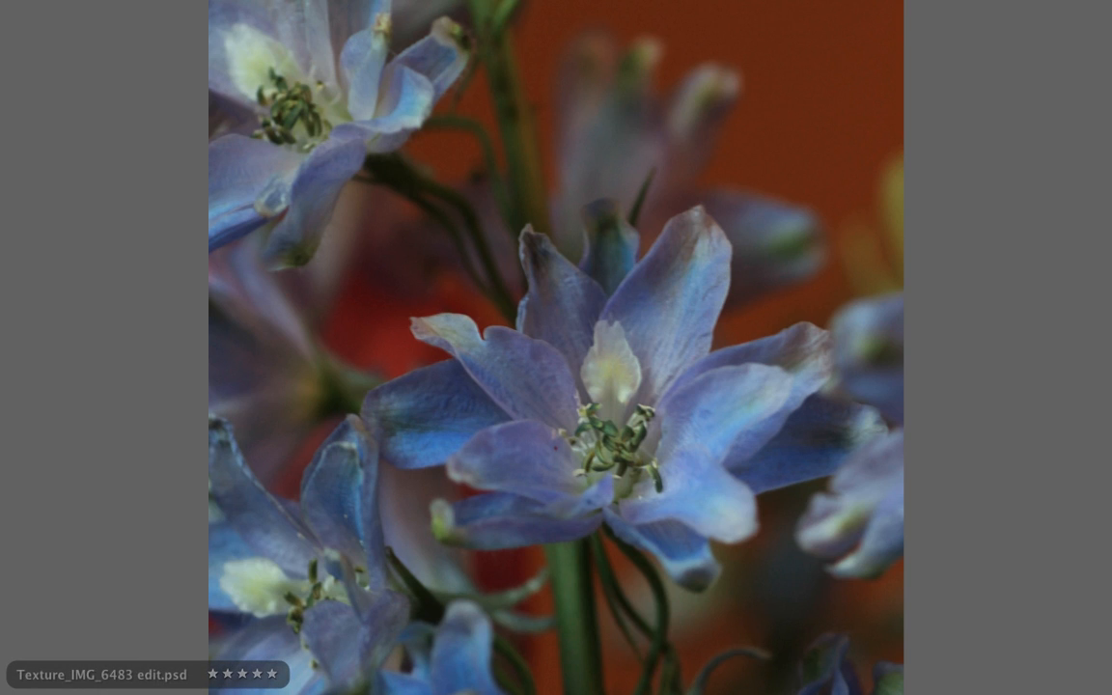
{"action": "key", "text": "space"}
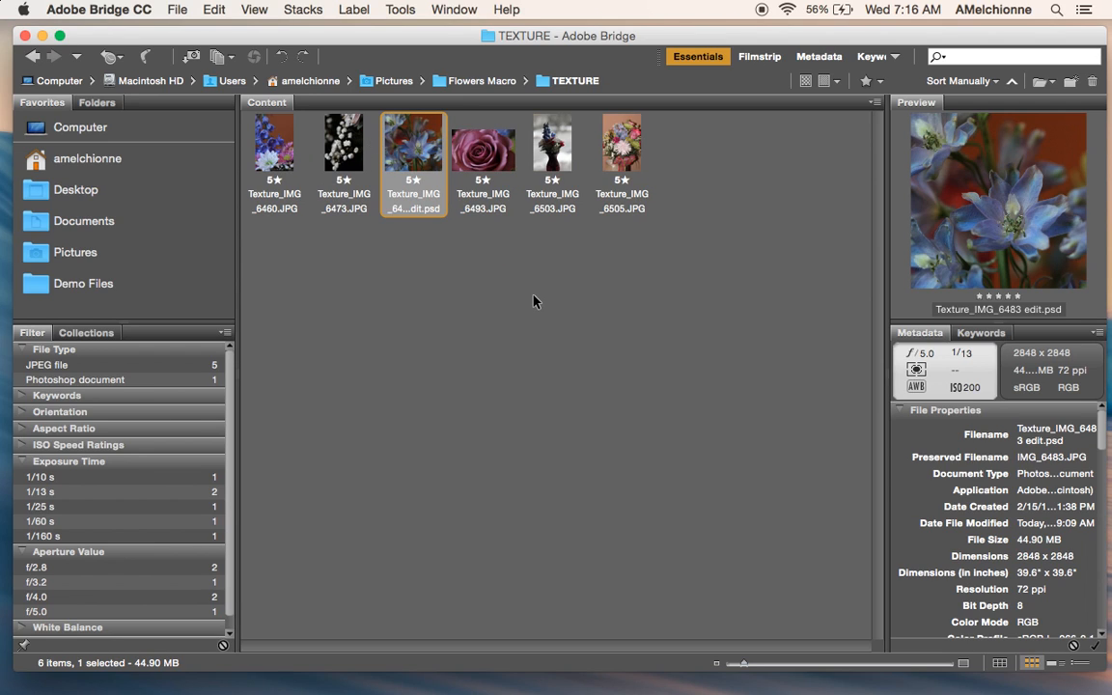
Step: Remove the star rating from all photos in the TEXTURE folder
{"action": "key", "text": "Left"}
{"action": "key", "text": "Left"}
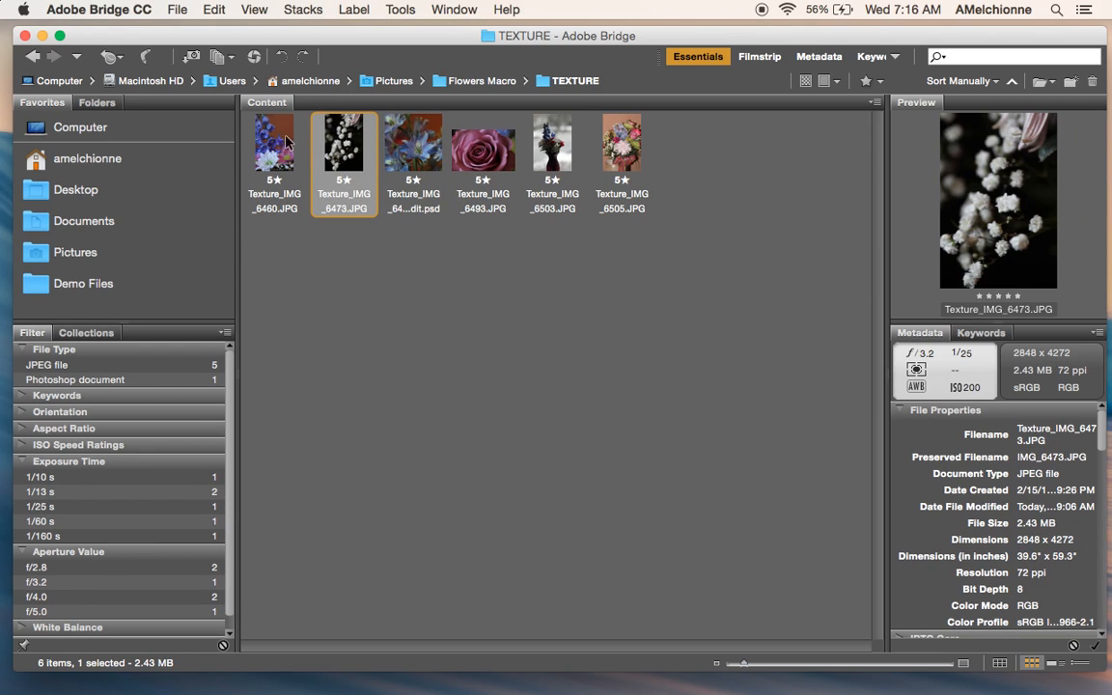
{"action": "key", "text": "cmd+a"}
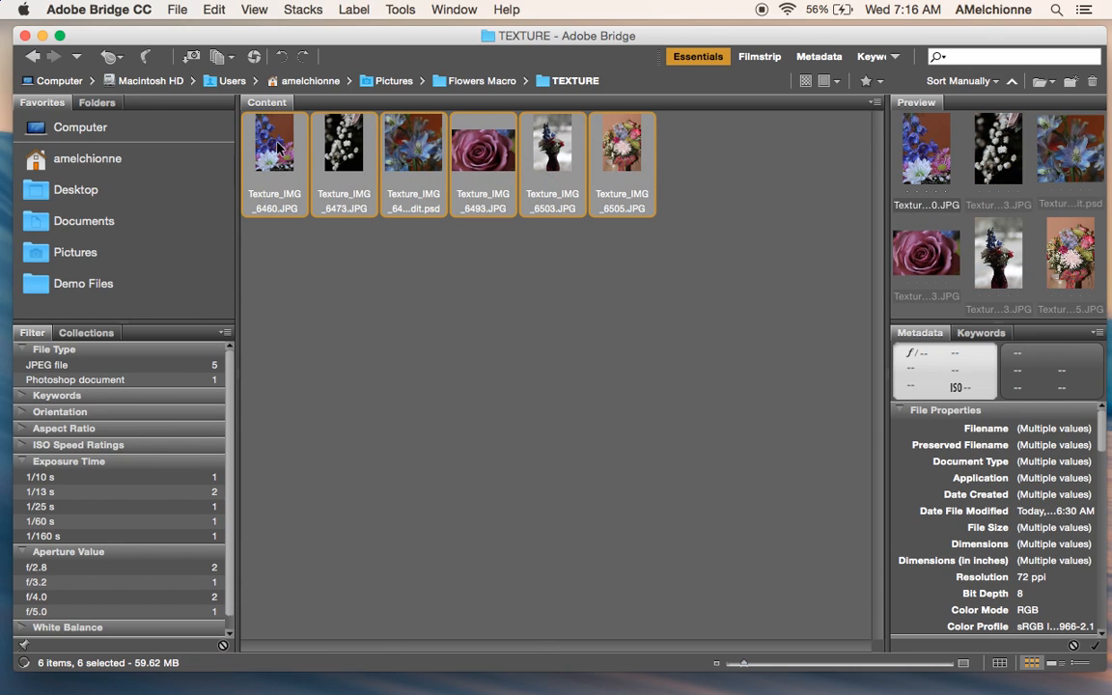
Step: Rate only Texture_IMG_6483 edit.psd five stars, and return to the Flowers Macro folder
{"action": "left_click", "coordinate": [467, 315]}
{"action": "left_click", "coordinate": [415, 150]}
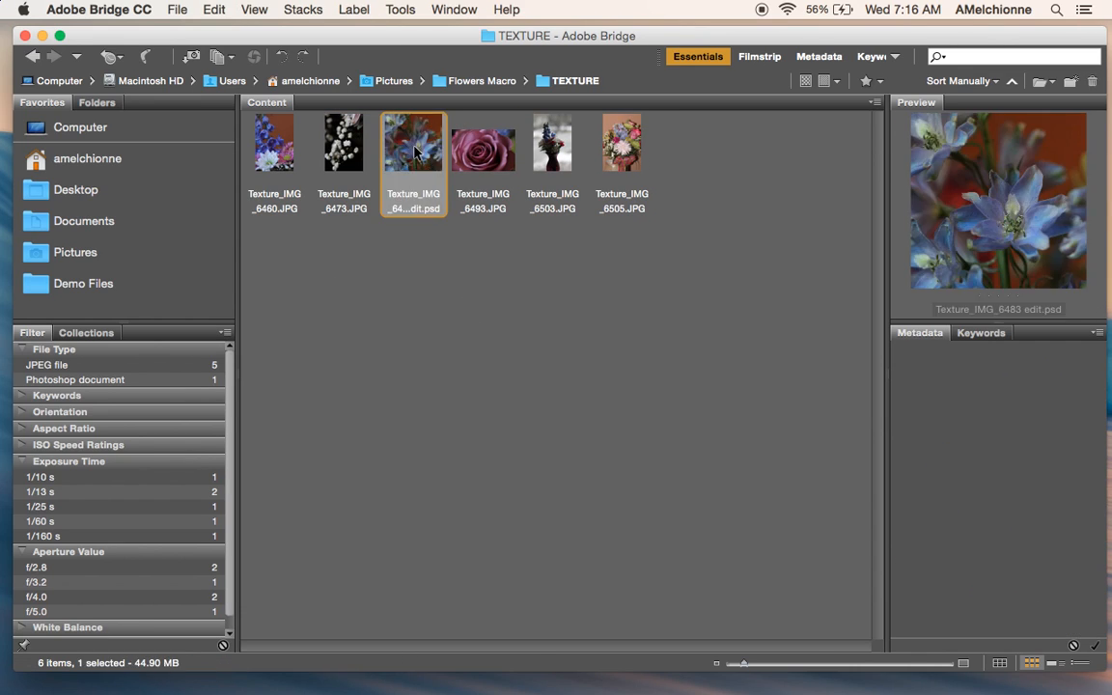
{"action": "key", "text": "super+5"}
{"action": "left_click", "coordinate": [472, 317]}
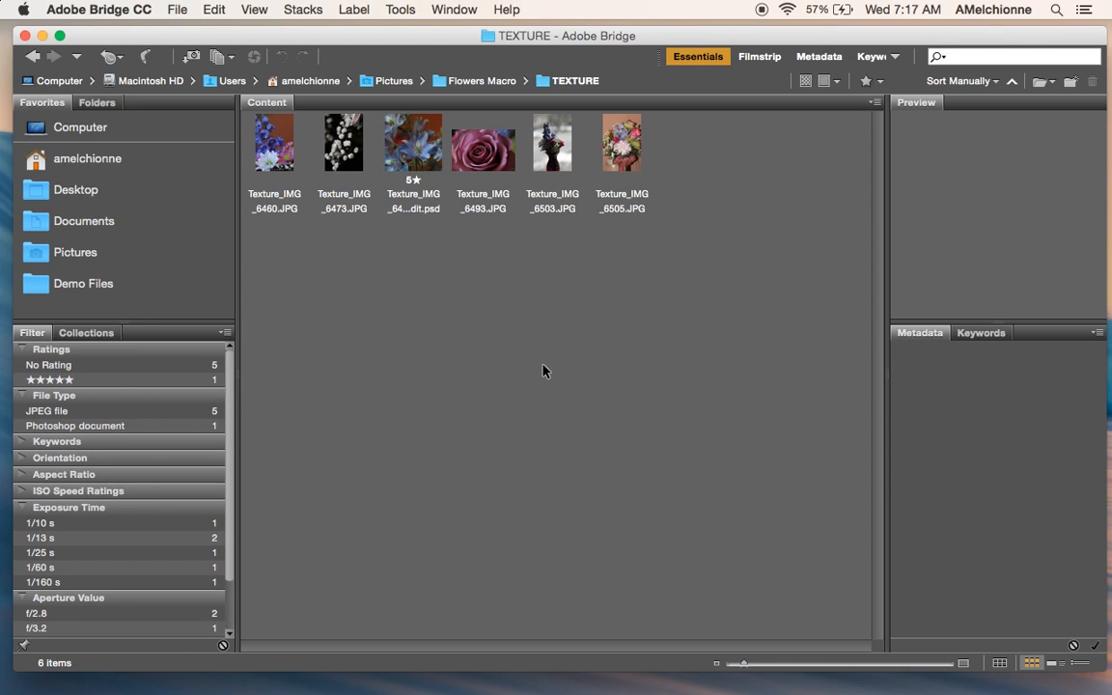
{"action": "left_click", "coordinate": [480, 82]}
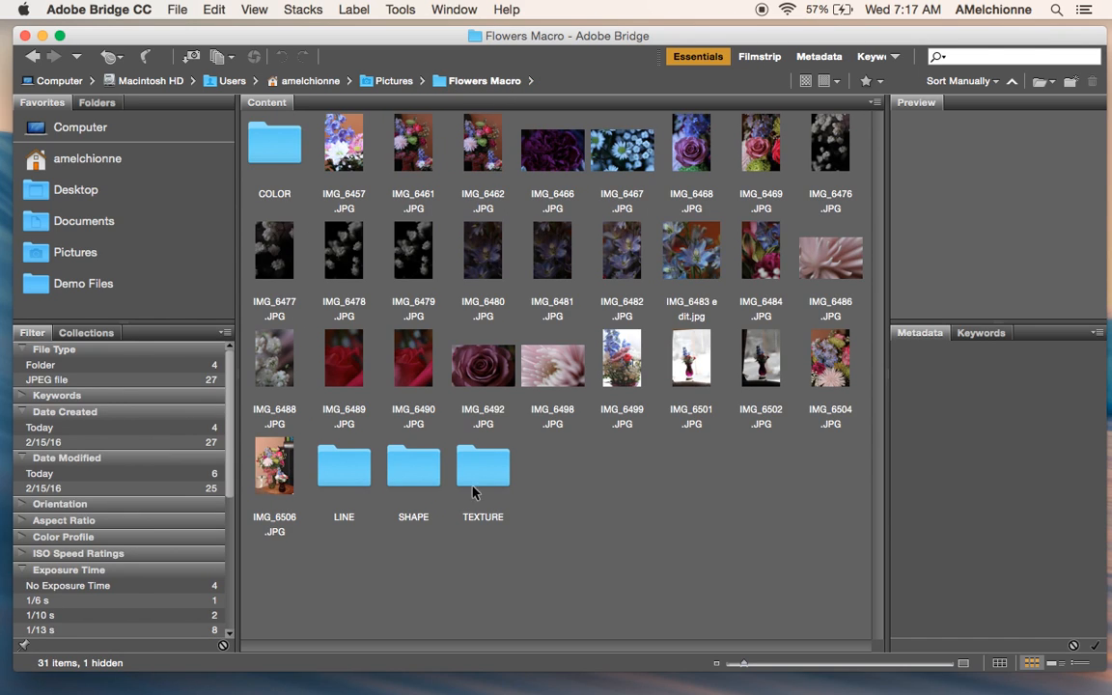